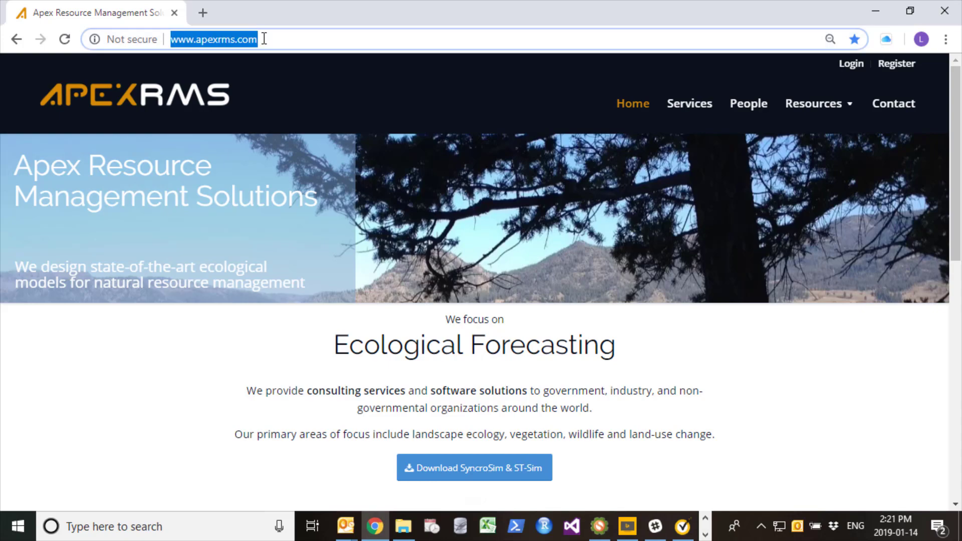
Step: Open the SyncroSim & ST-Sim download page from the ApexRMS home page
click(458, 470)
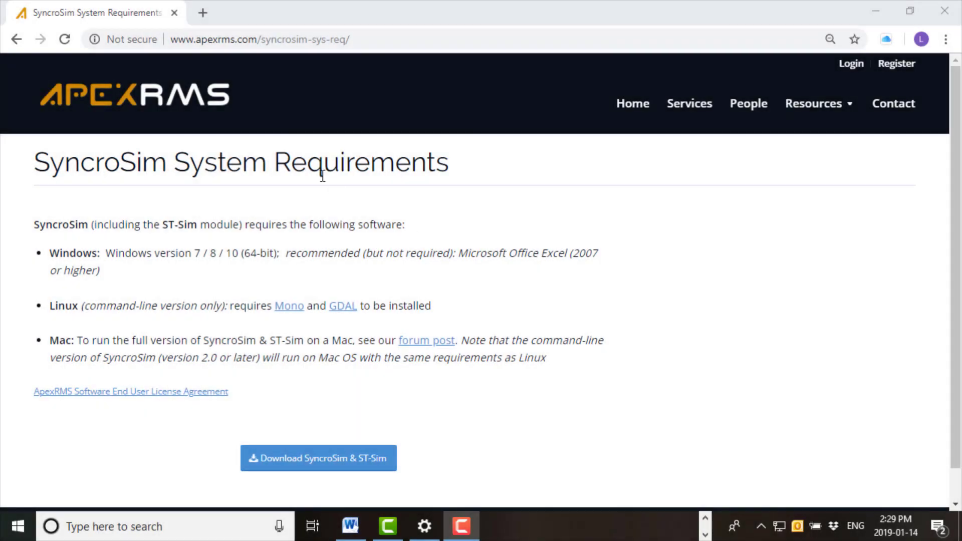
click(203, 12)
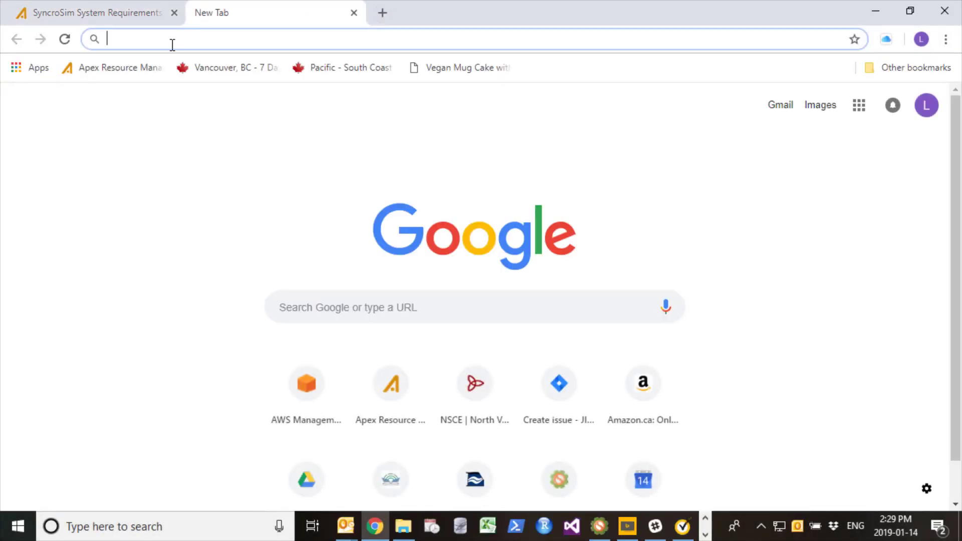
text(www.syncrosim.com)
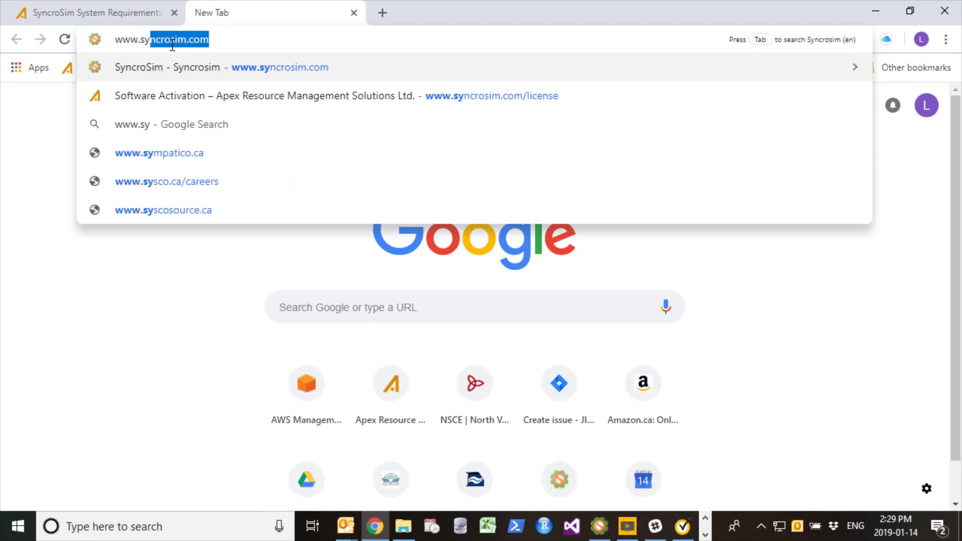
key(Return)
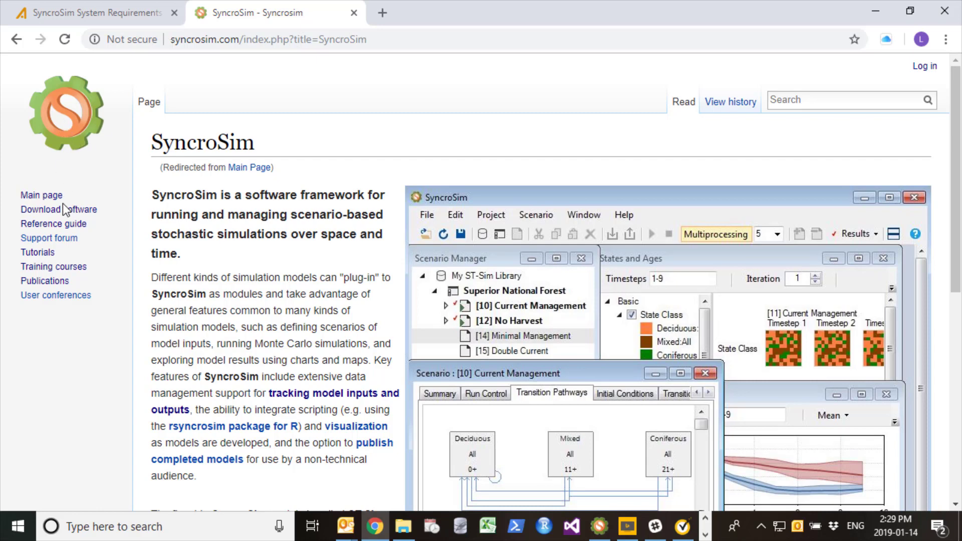
click(47, 255)
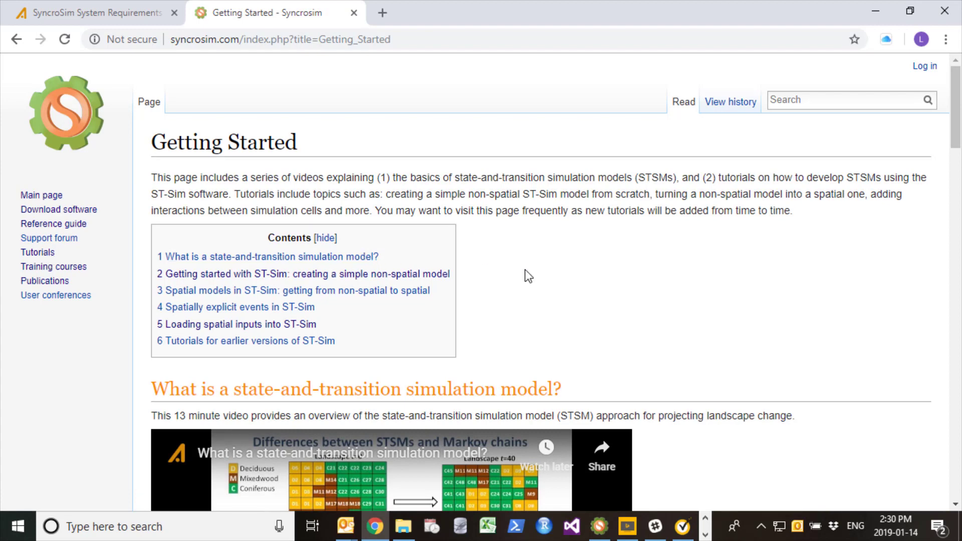
scroll(600, 285, down, 3)
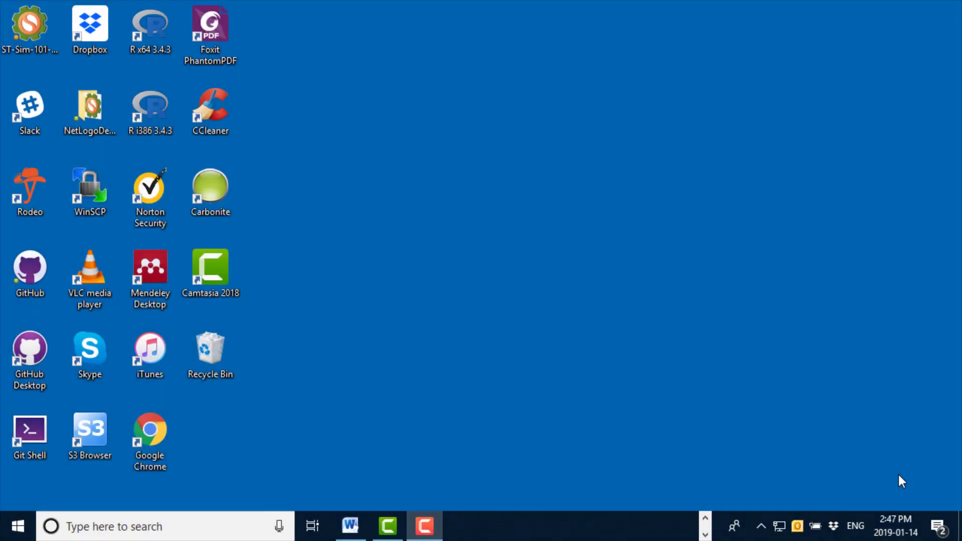
Step: Find the SyncroSim desktop app on the computer and launch it
click(12, 531)
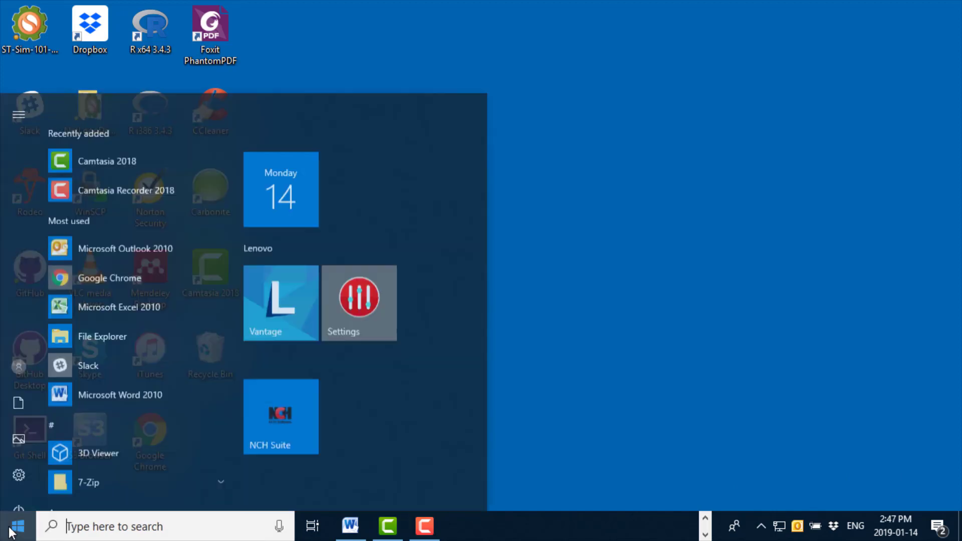
click(88, 531)
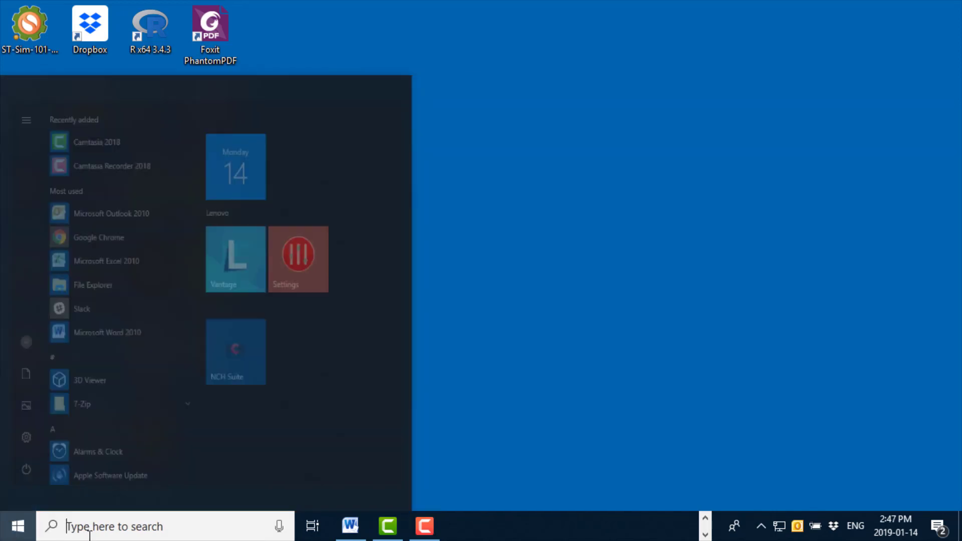
text(Sync)
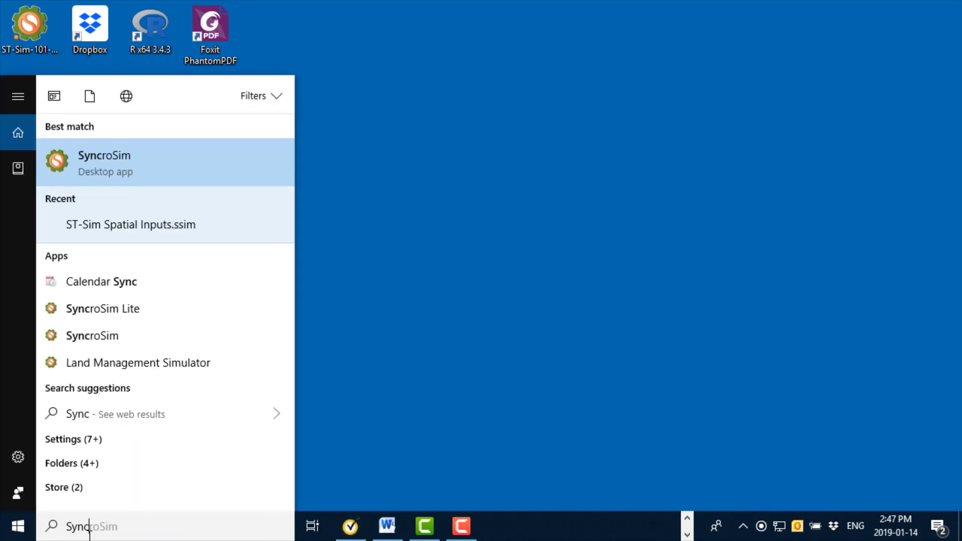
key(Return)
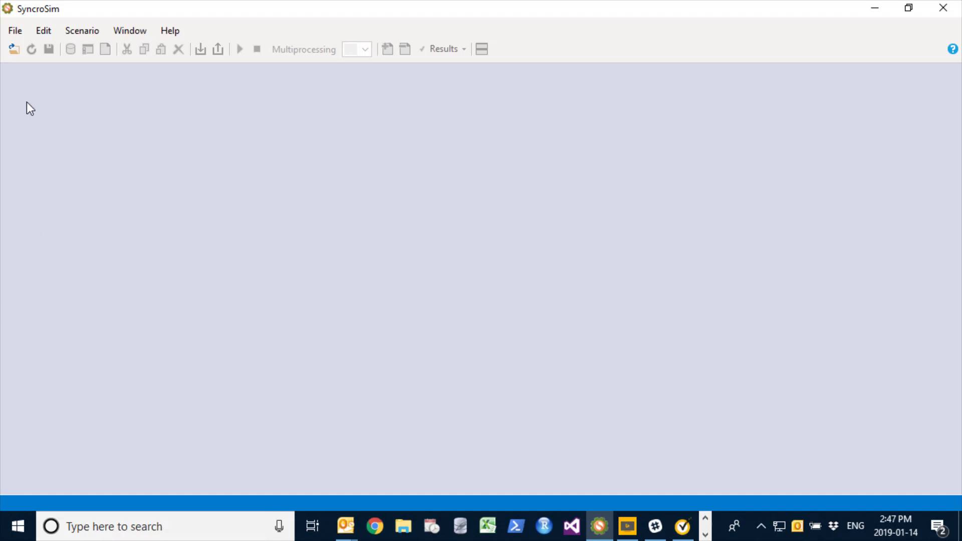
Step: Create a new library from the stsim package, keeping the suggested file name and location
click(19, 32)
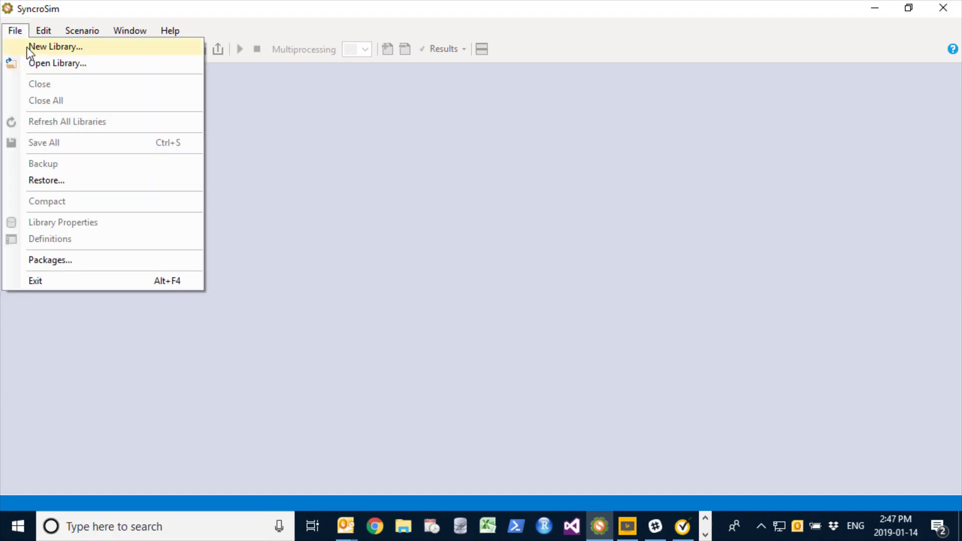
click(27, 48)
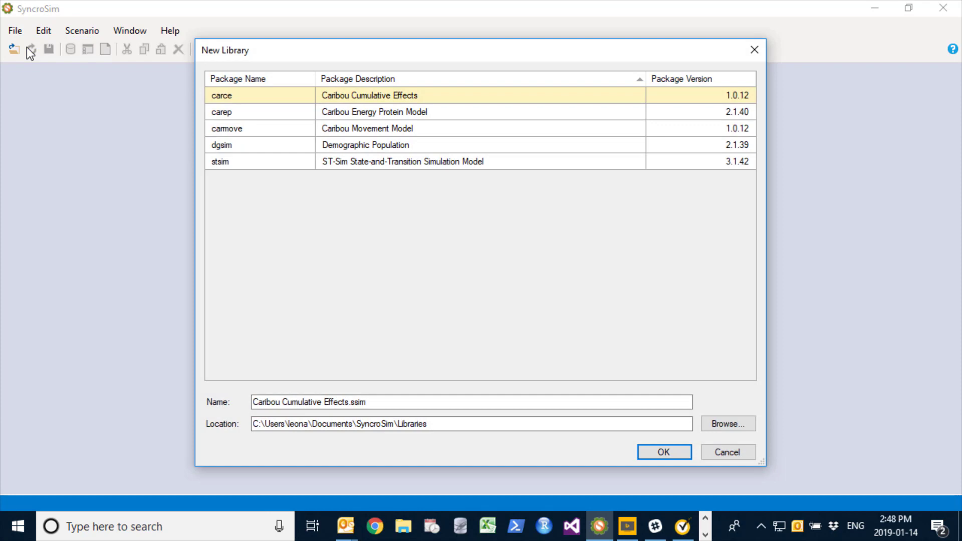
click(284, 162)
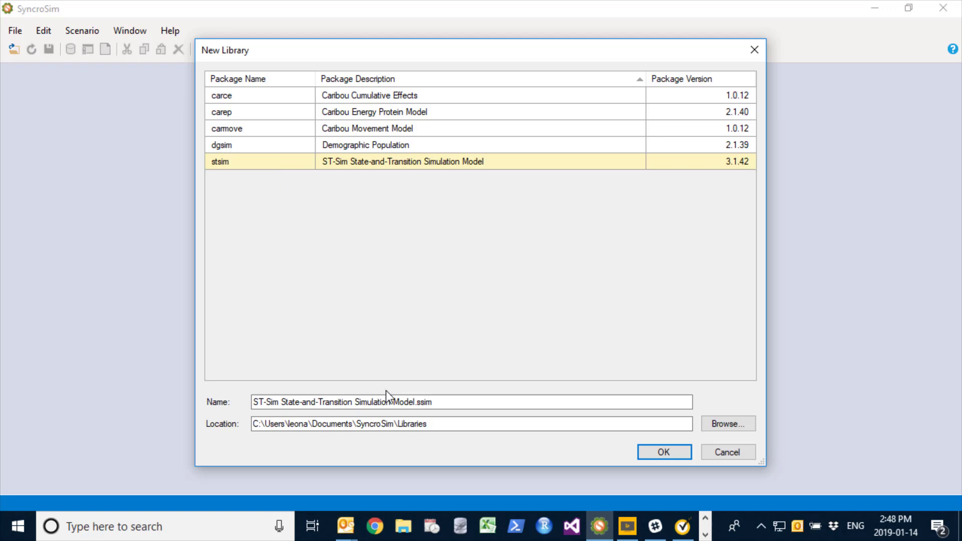
click(677, 449)
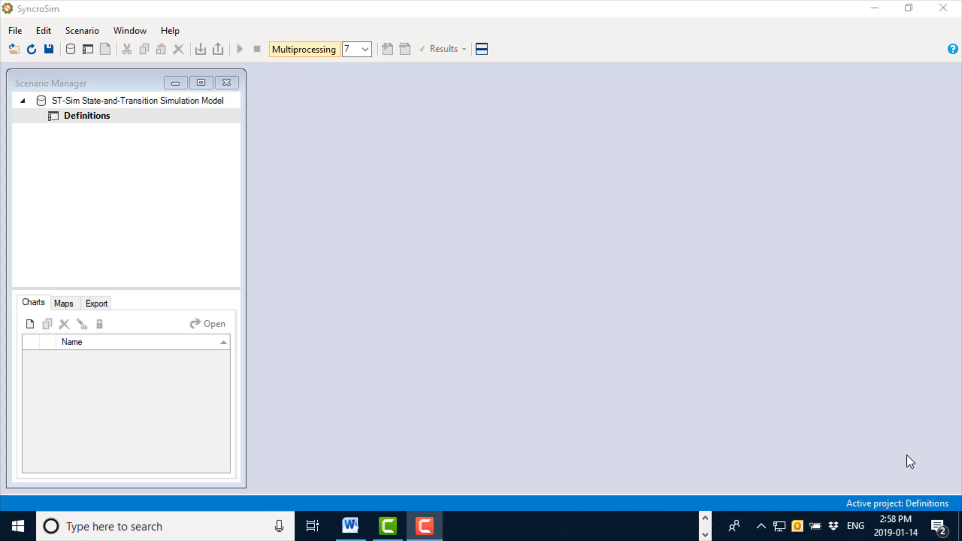
Step: Restore the SyncroSim window from full screen and open the project's Definitions with the category list widened
click(912, 8)
click(909, 8)
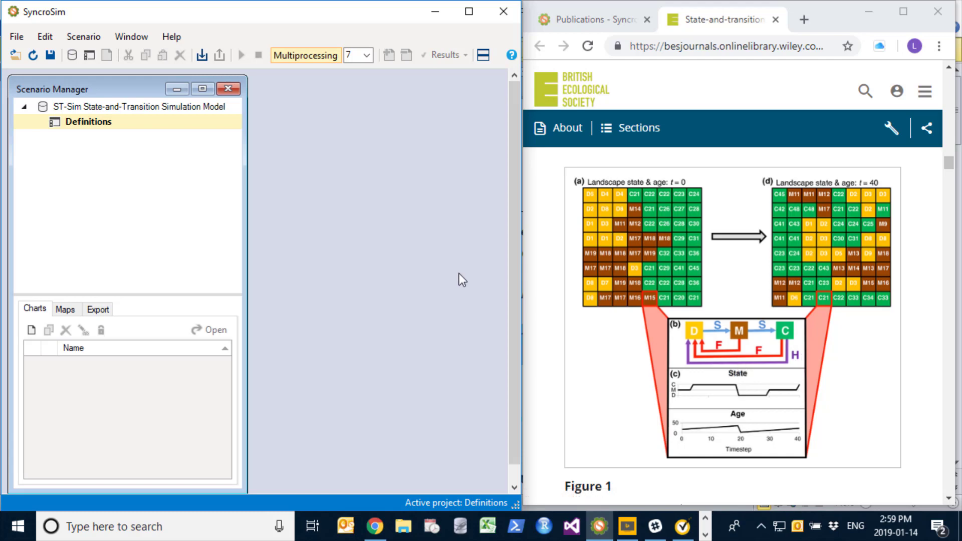
right_click(88, 127)
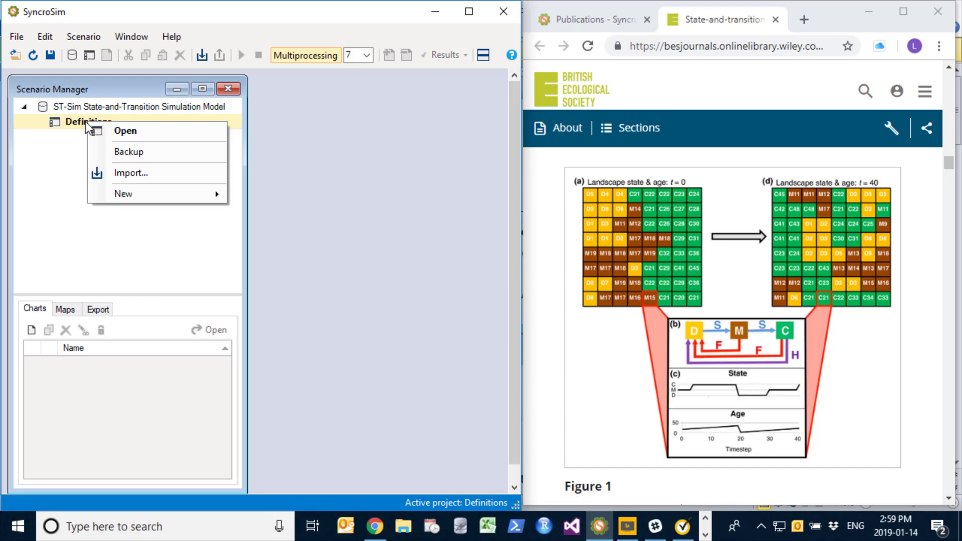
click(125, 131)
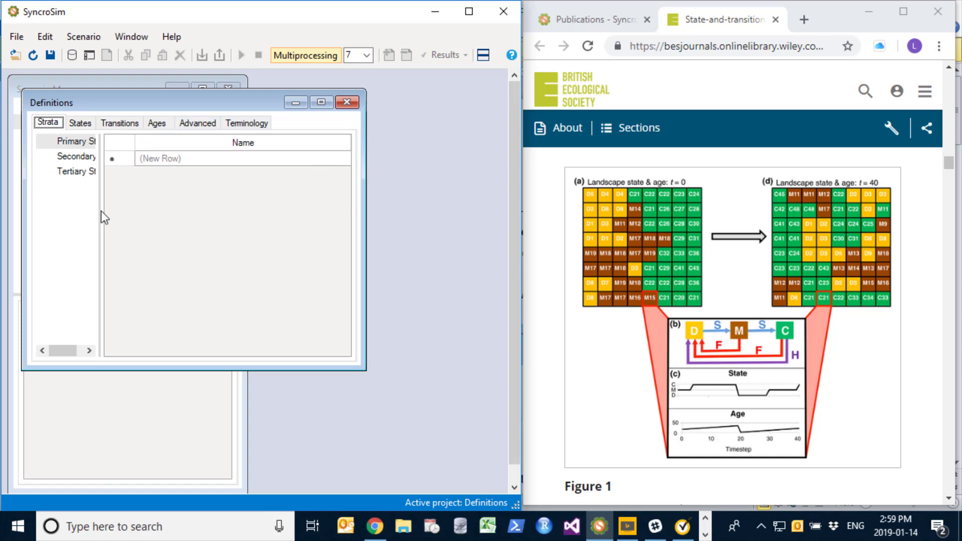
drag(101, 212, 144, 217)
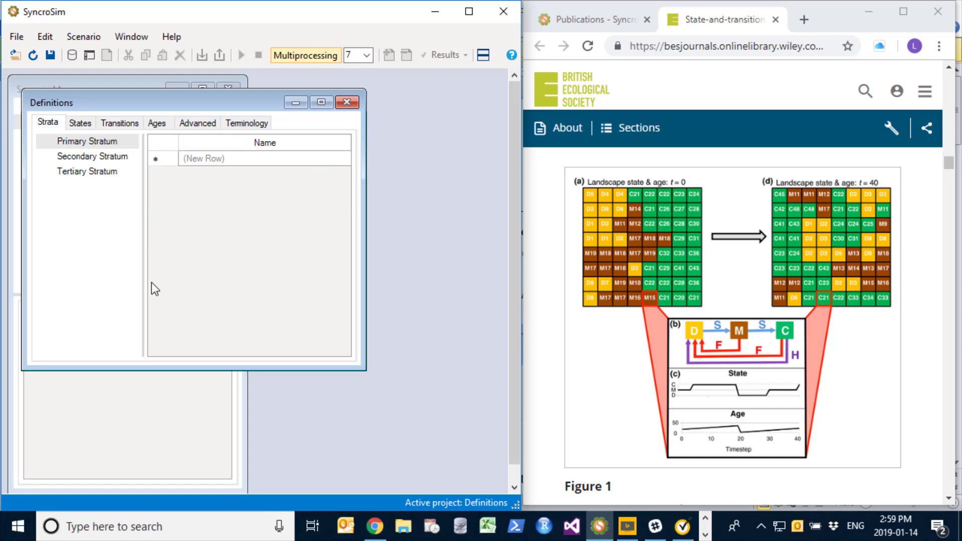
Step: In the terminology definitions, set the amount units to Hectares and State Label X to Forest Type
click(250, 124)
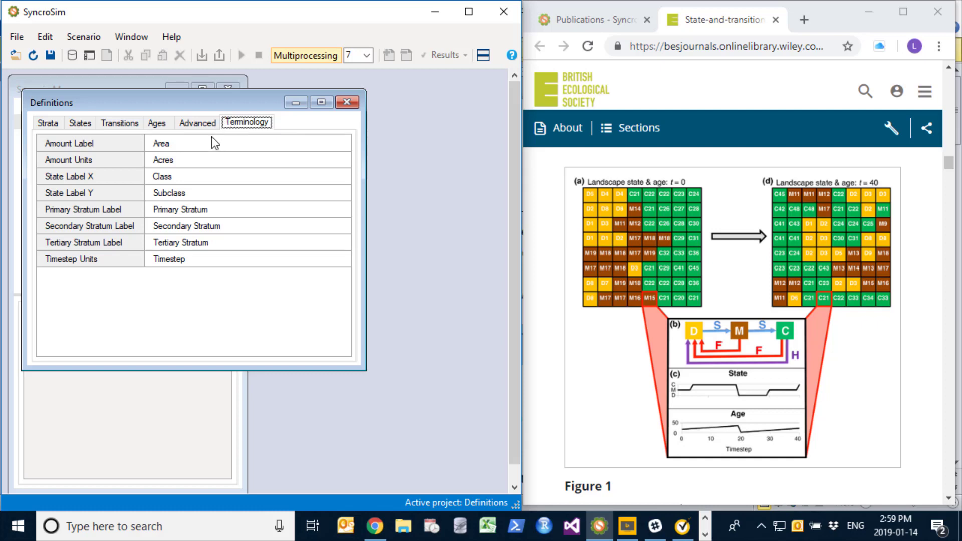
click(191, 161)
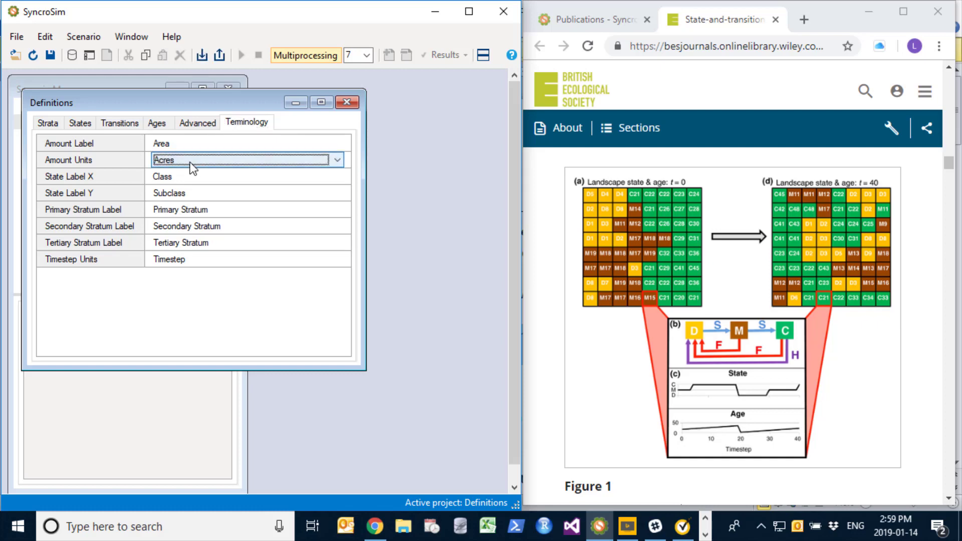
click(191, 163)
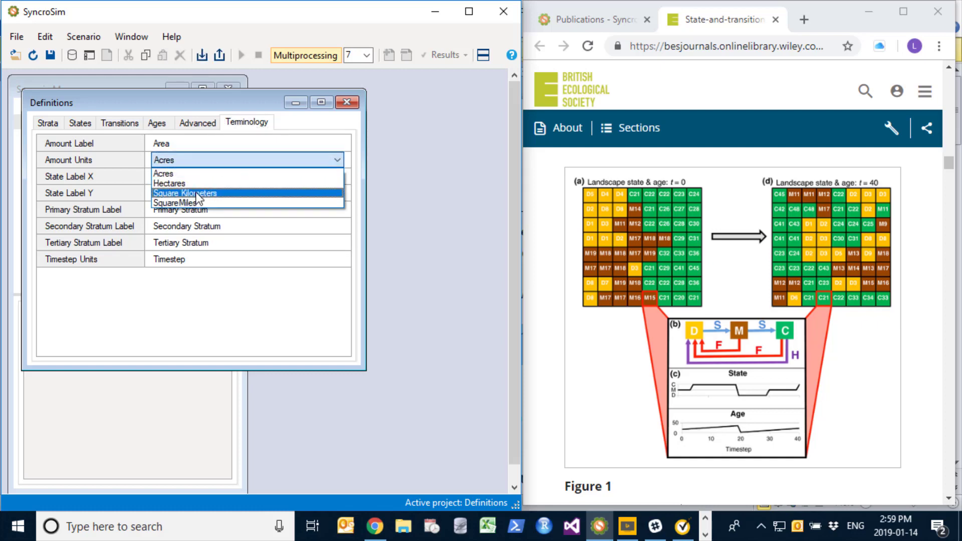
click(193, 182)
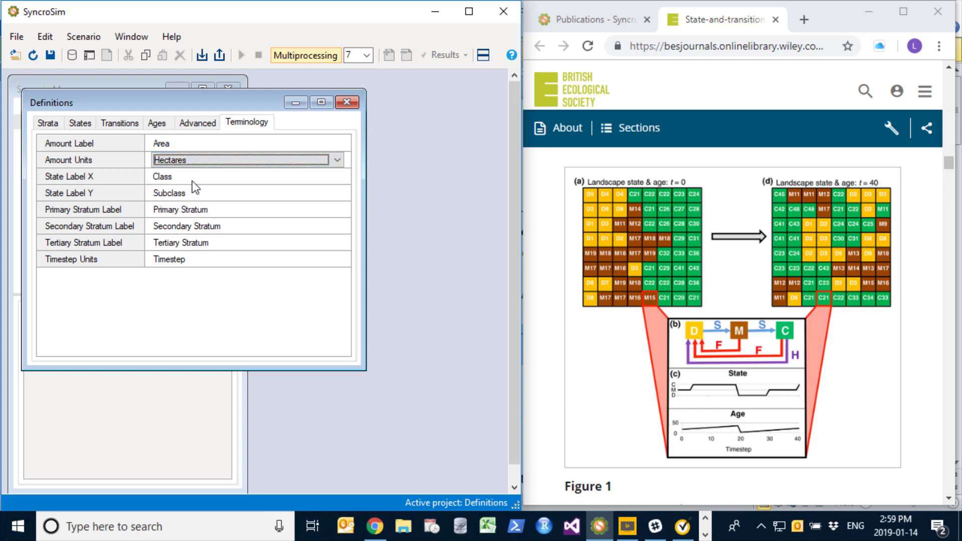
click(177, 175)
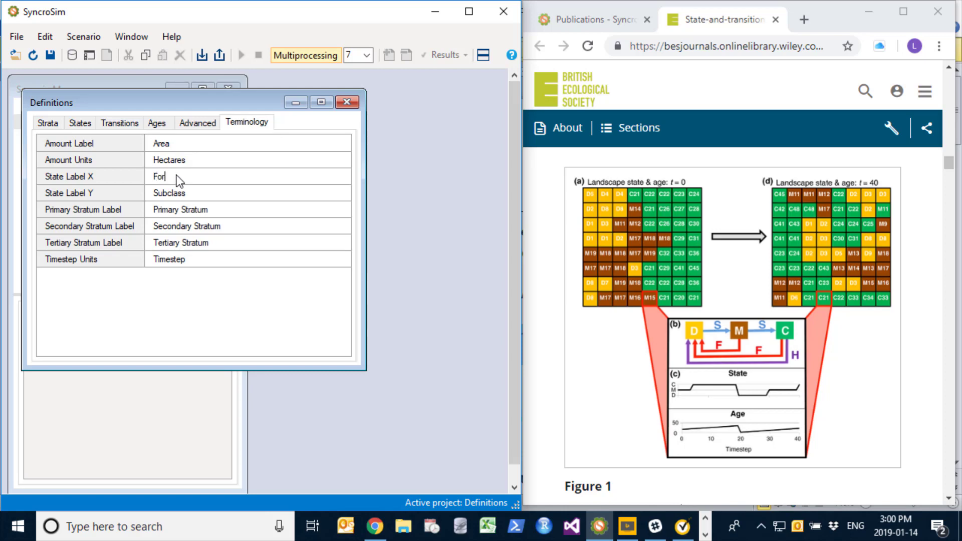
text(Forest Type)
Step: Add a primary stratum named Entire Forest to the strata definitions
click(50, 123)
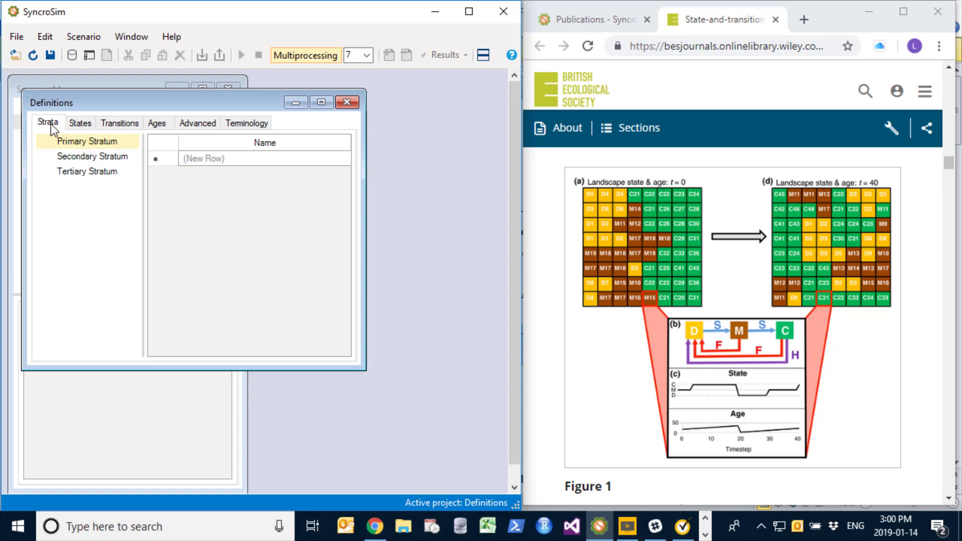
click(222, 162)
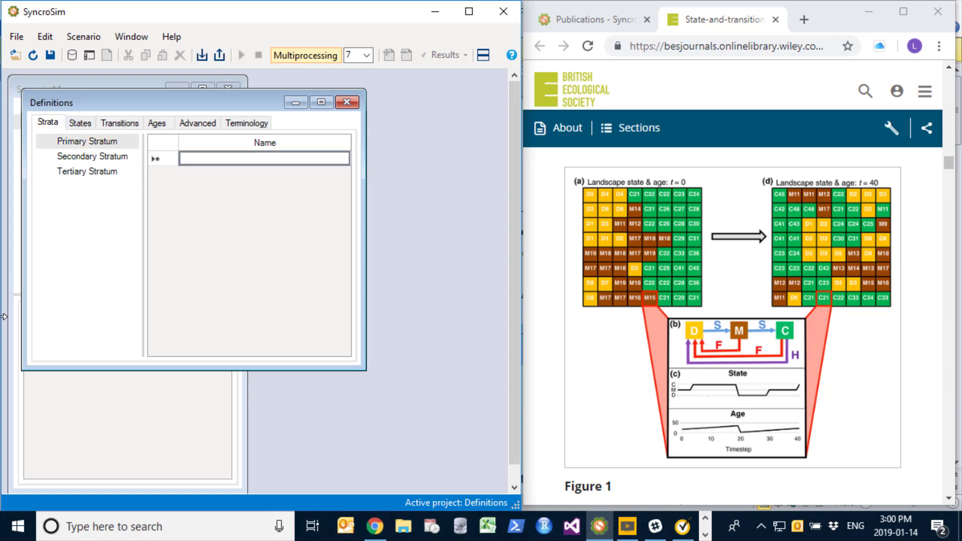
text(En)
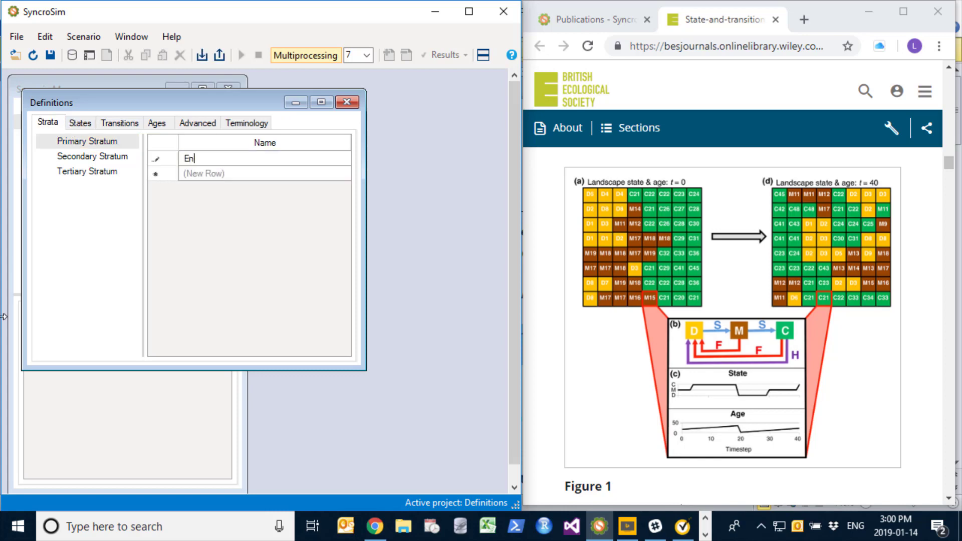
text(tire Forest)
Step: Define the forest types Deciduous, Mixed and Coniferous in the state definitions
click(81, 124)
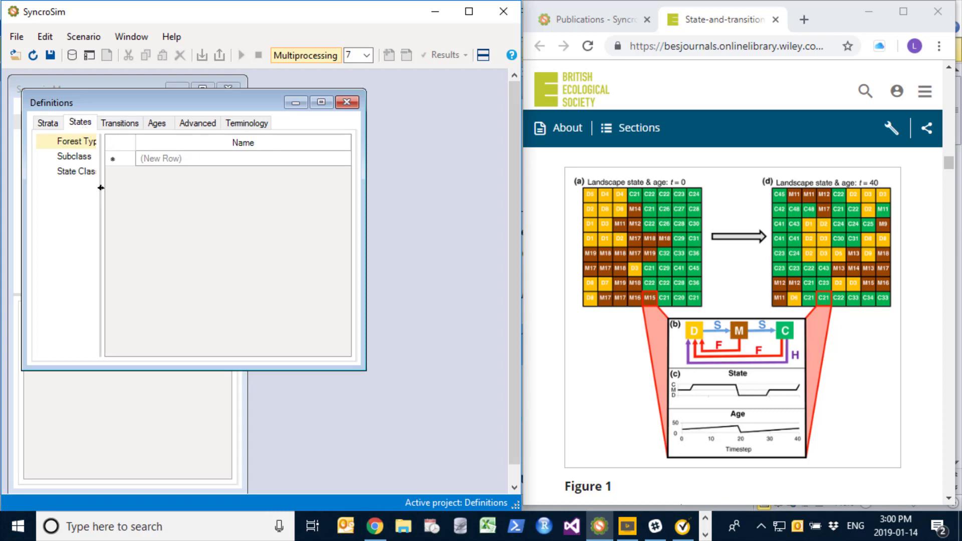
drag(101, 187, 146, 188)
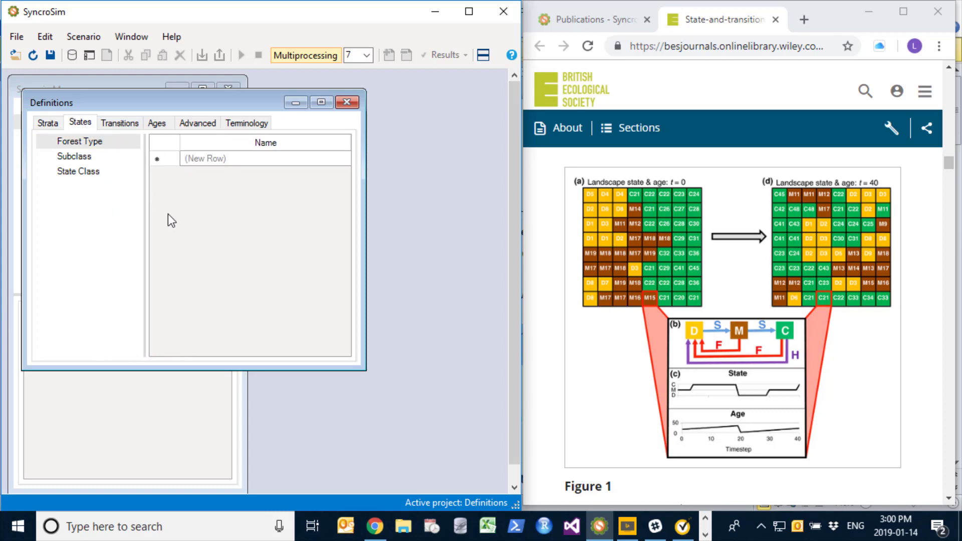
click(220, 165)
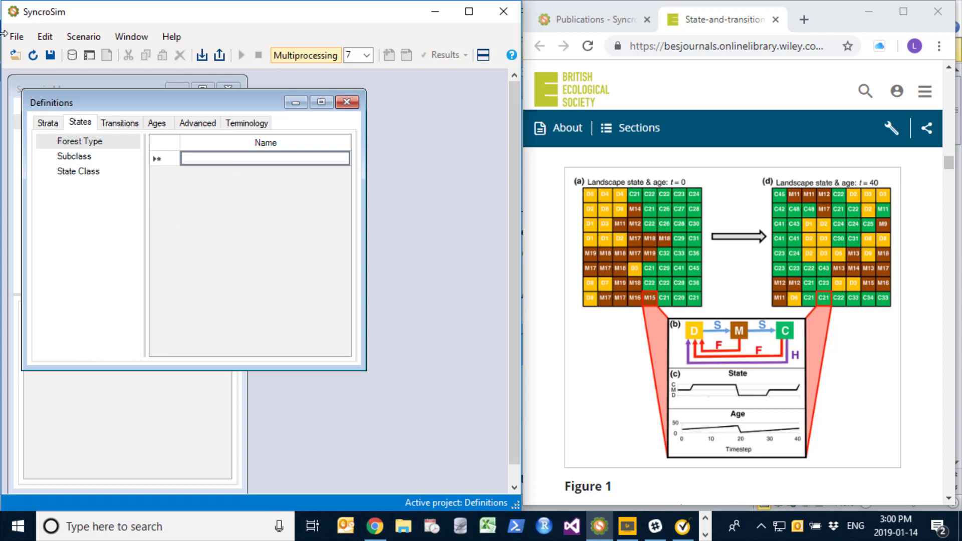
text(Deci)
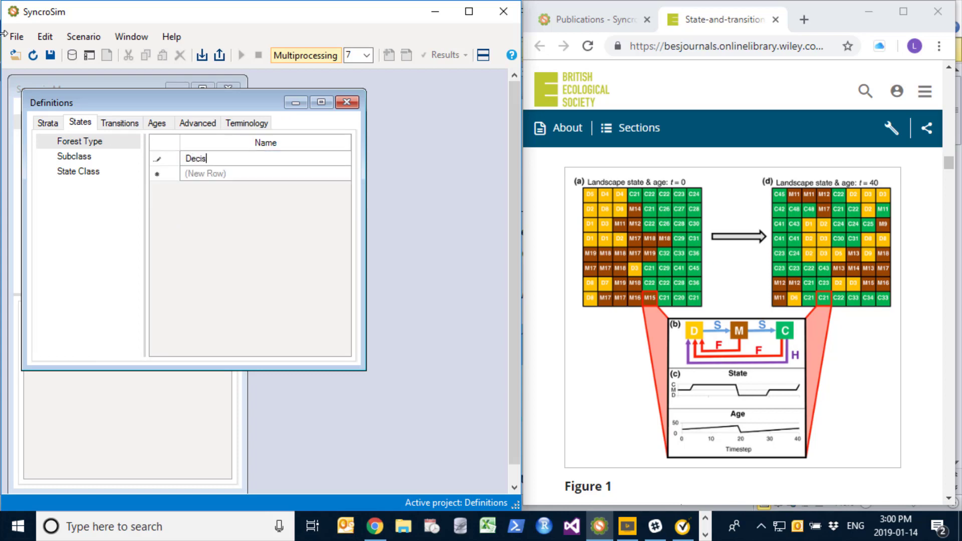
text(duous)
key(Return)
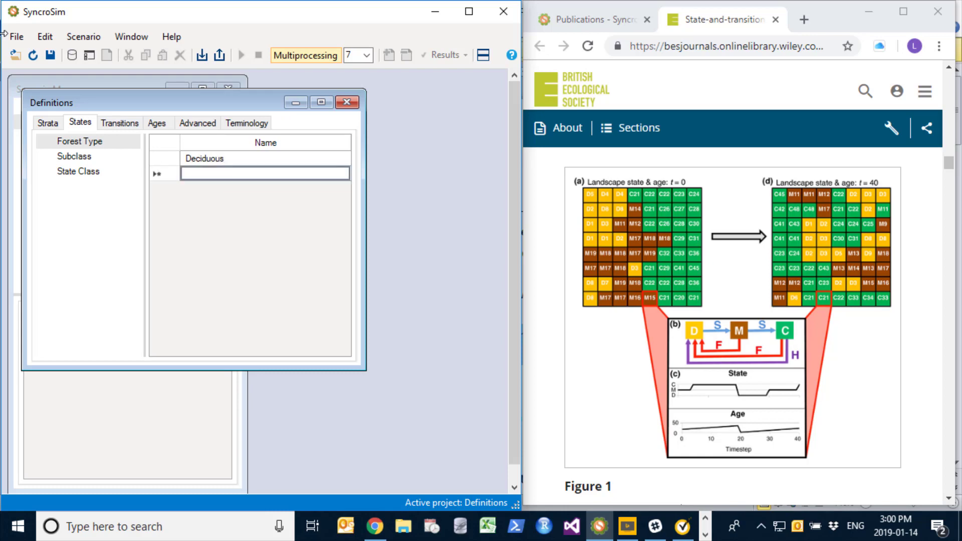
text(Mixed)
key(Return)
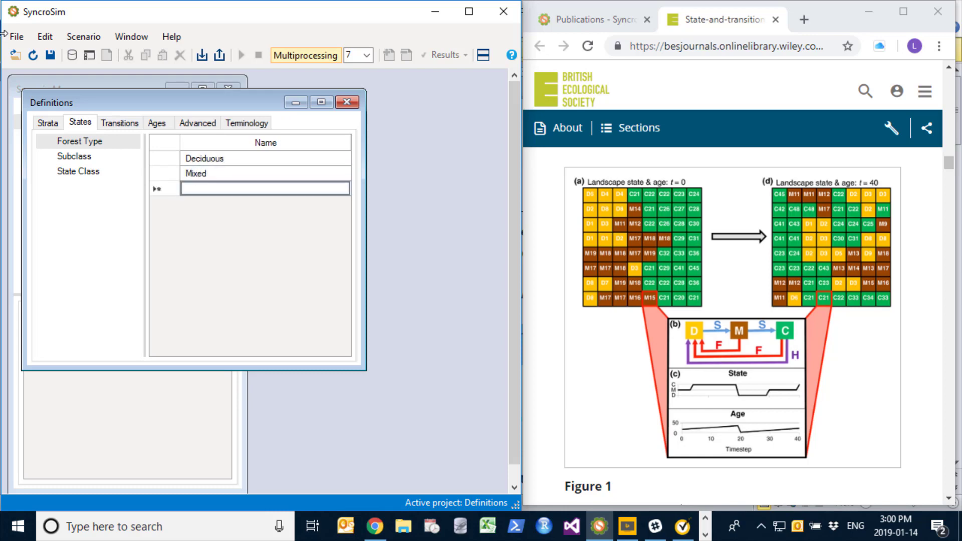
text(Conifer)
key(BackSpace)
key(BackSpace)
key(BackSpace)
key(BackSpace)
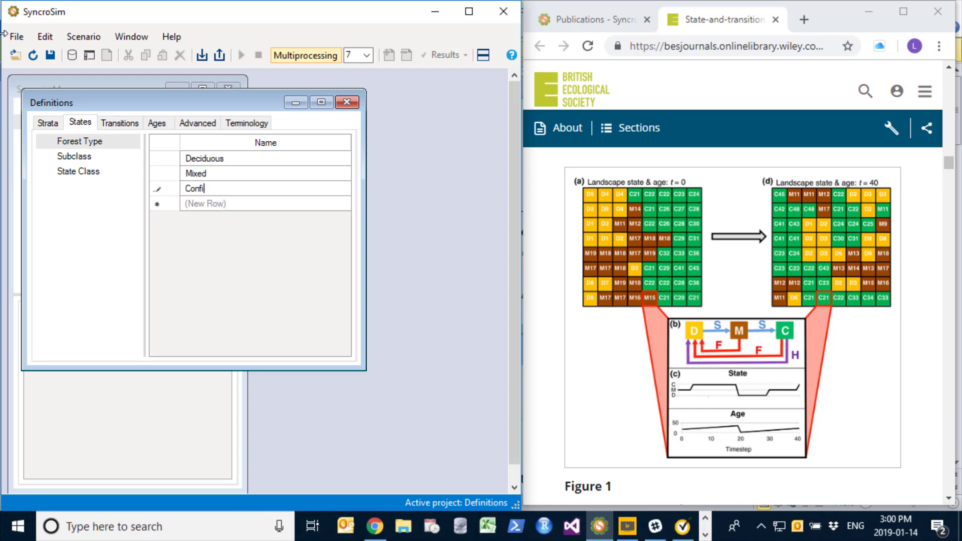
text(iferous)
Step: Add a single subclass named All to the state definitions
click(74, 157)
click(206, 159)
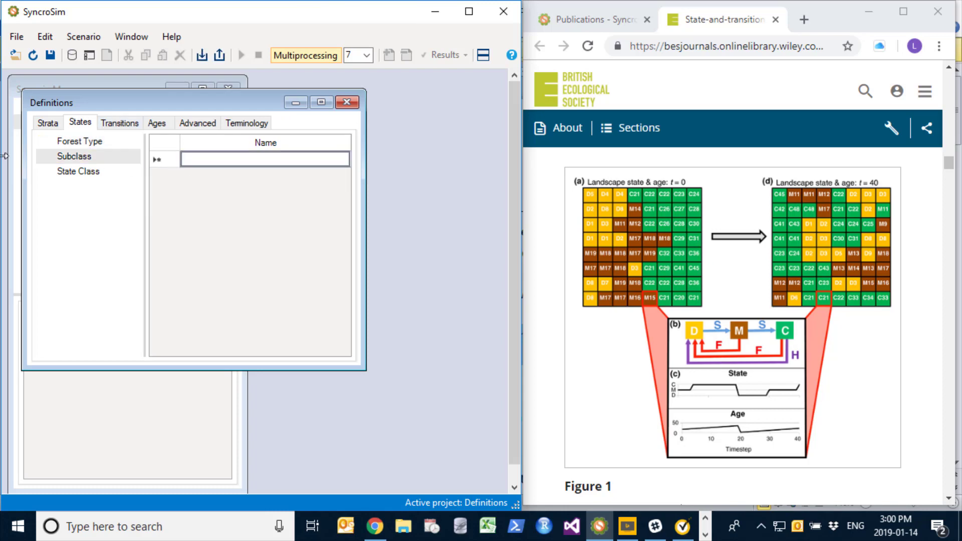
text(All)
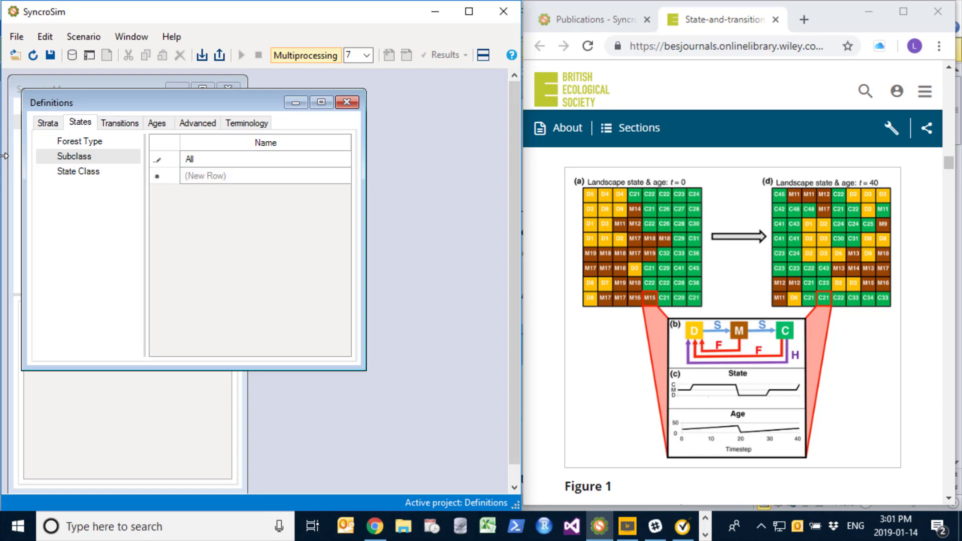
Step: Define the transition types Succession, Fire and Harvest in the transition definitions
click(92, 145)
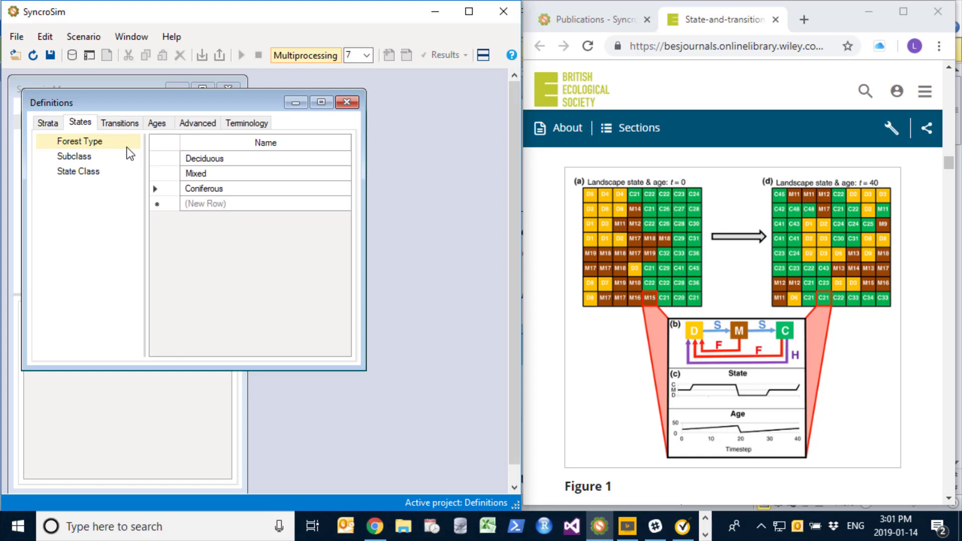
click(129, 123)
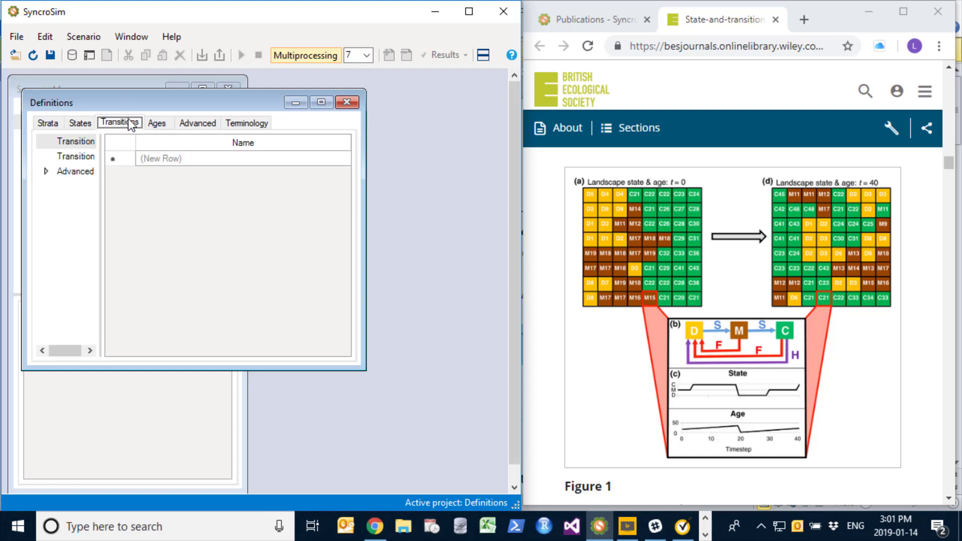
click(195, 158)
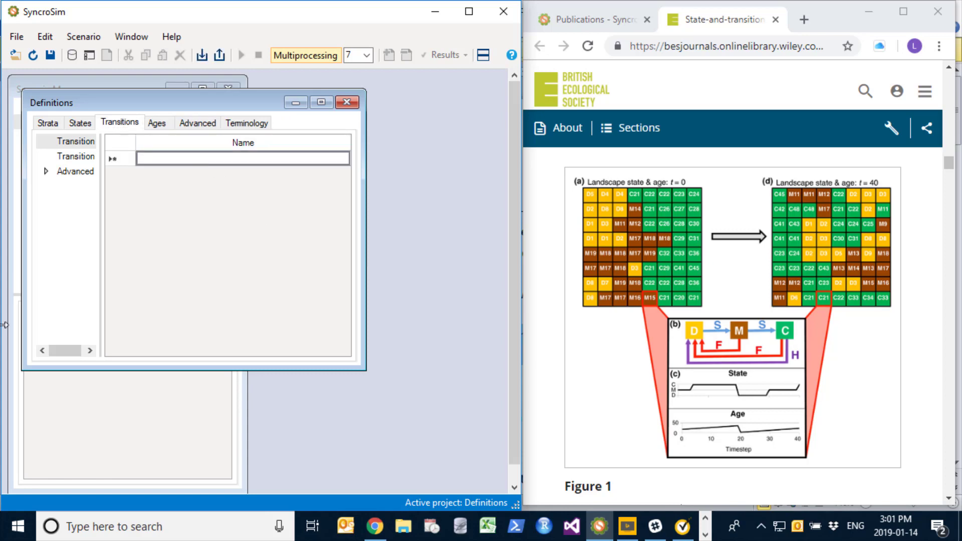
drag(102, 239, 131, 236)
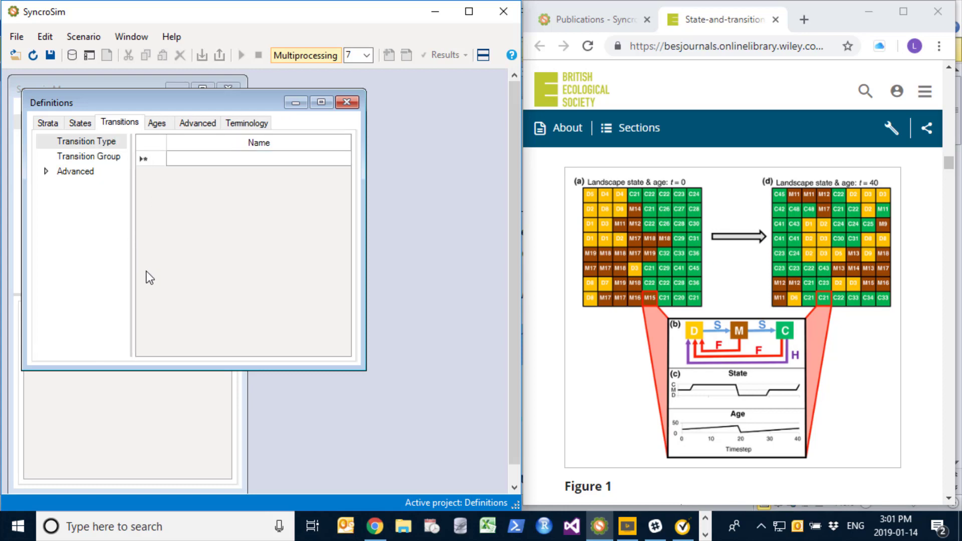
click(237, 159)
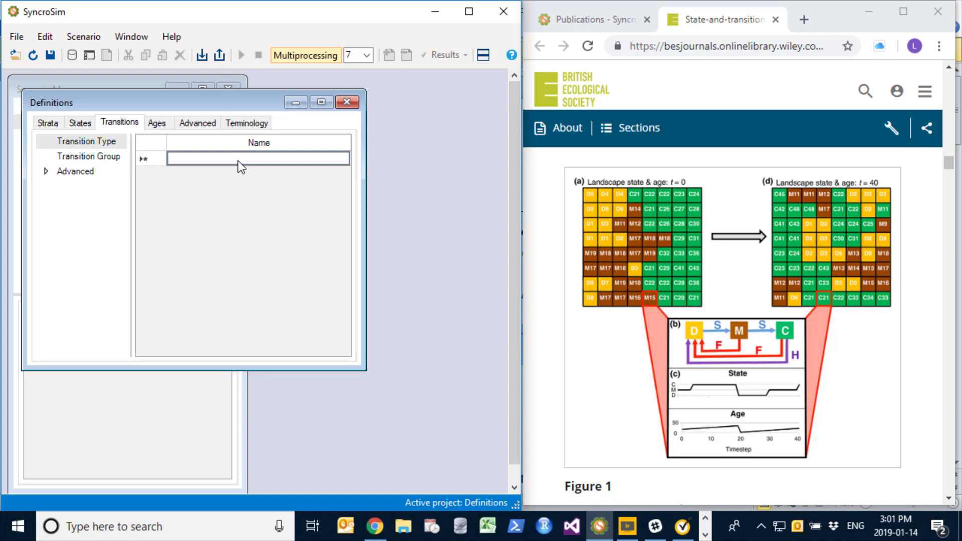
text(Success)
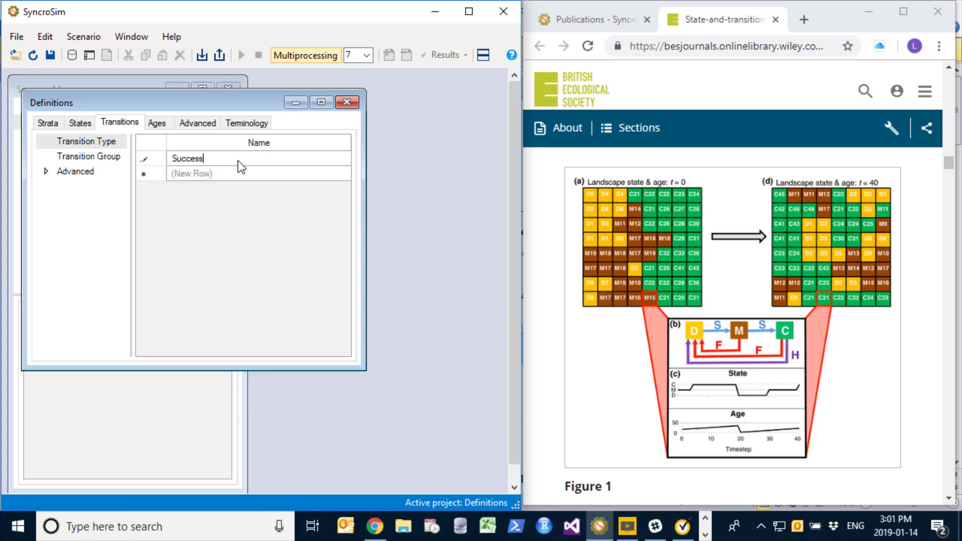
text(ion)
key(Return)
text(Fire)
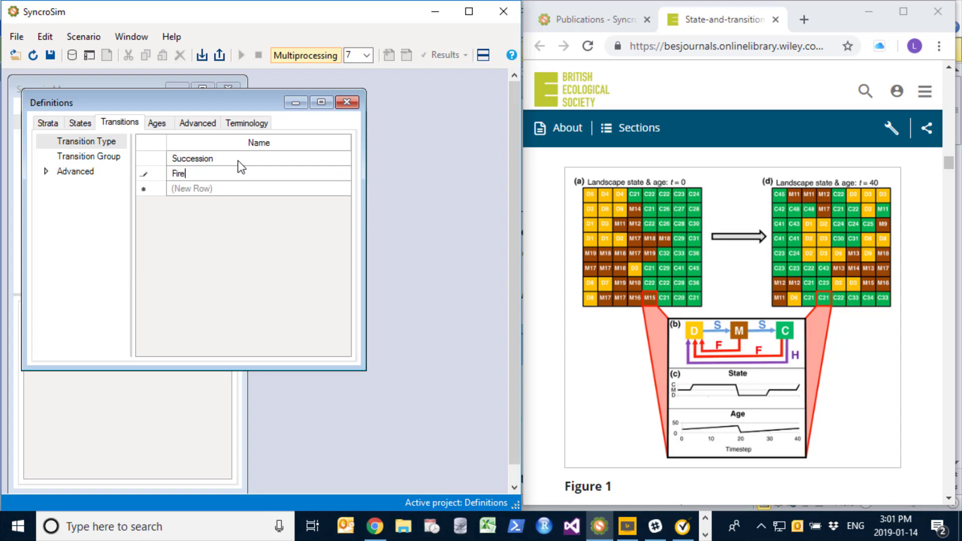
key(Return)
text(Harves)
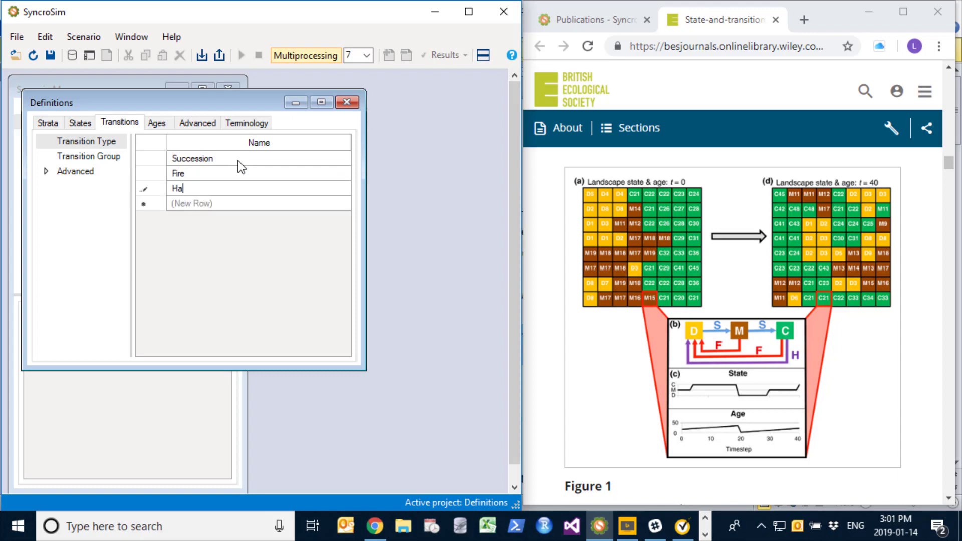
text(t)
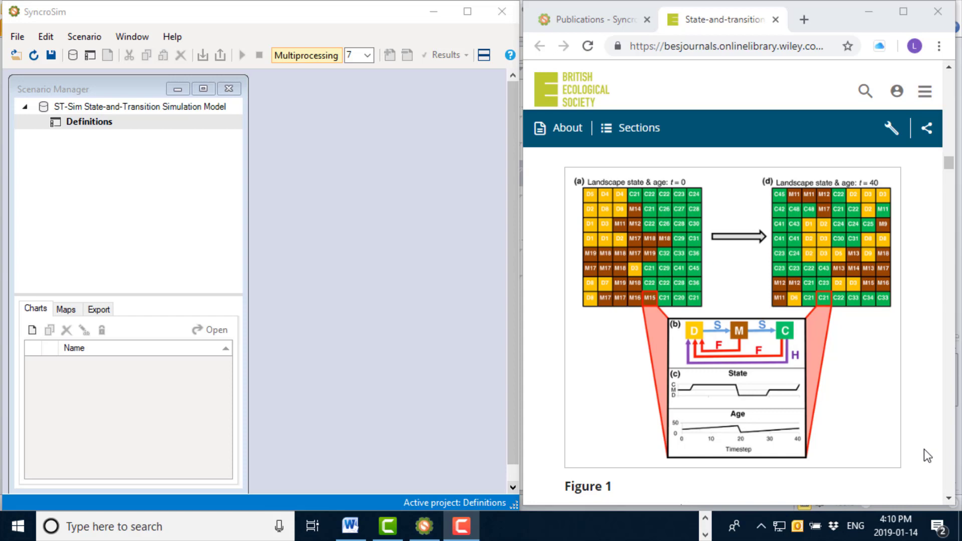
Step: Create a scenario named No Timber Harvest with the owner's full name and the description "Simple model of a forest landscape with no timber harvest."
right_click(92, 124)
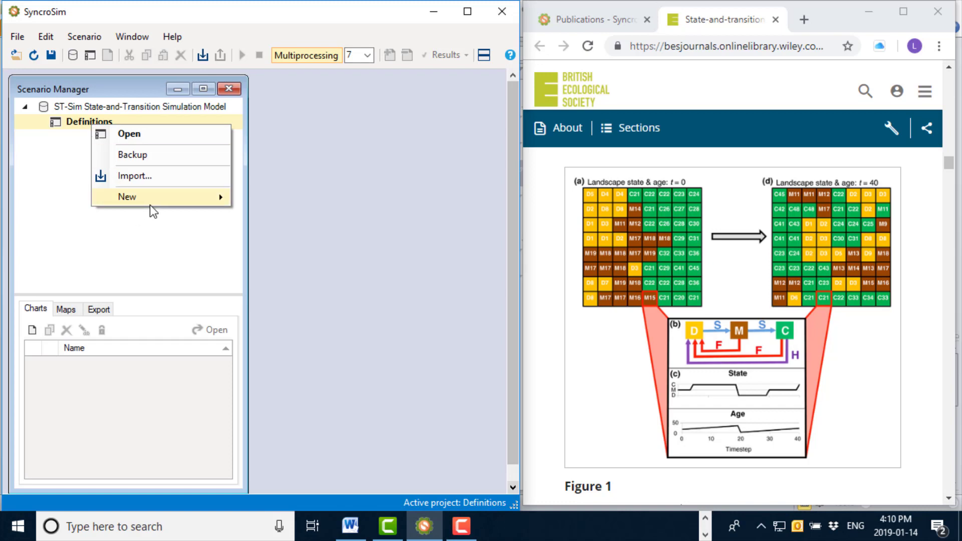
mouse_move(150, 198)
click(278, 215)
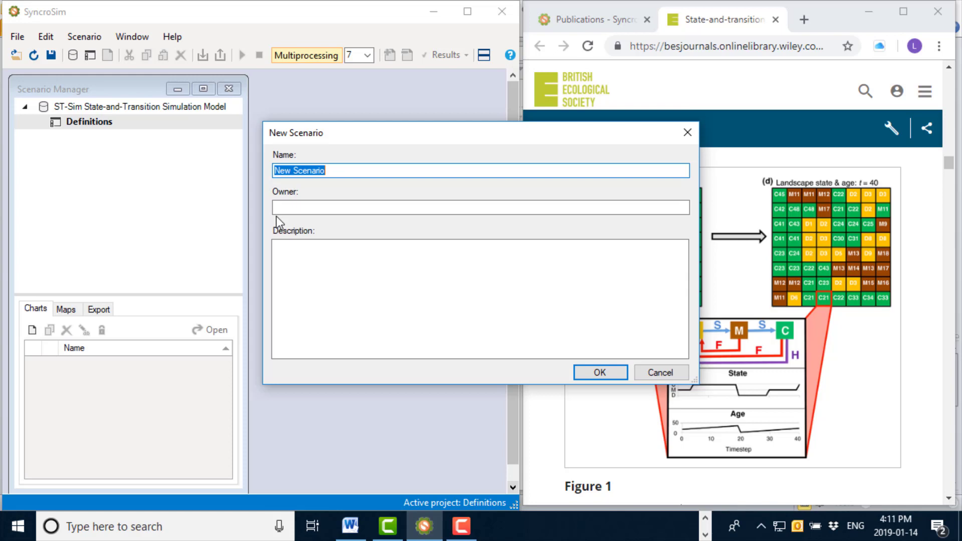
text(No Timber )
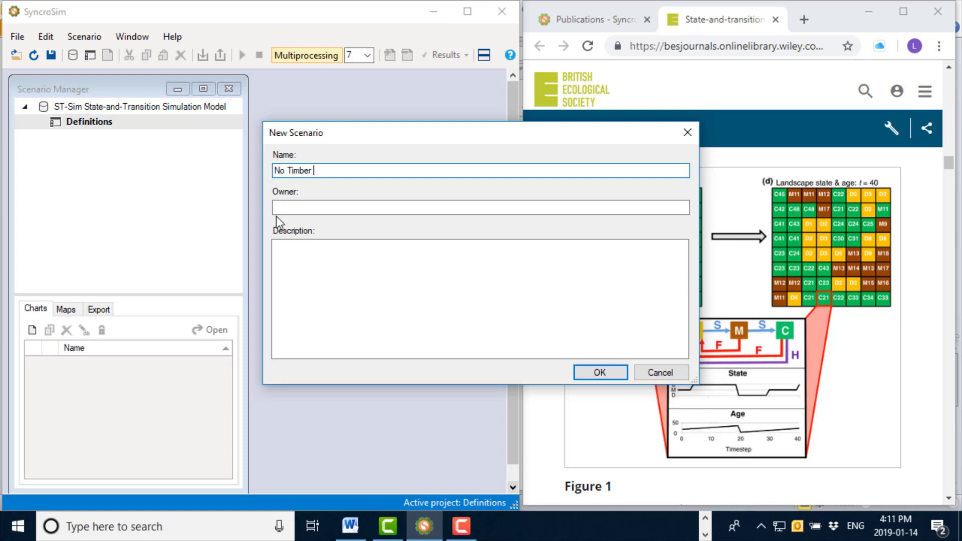
text(Harvest)
key(Tab)
text(L)
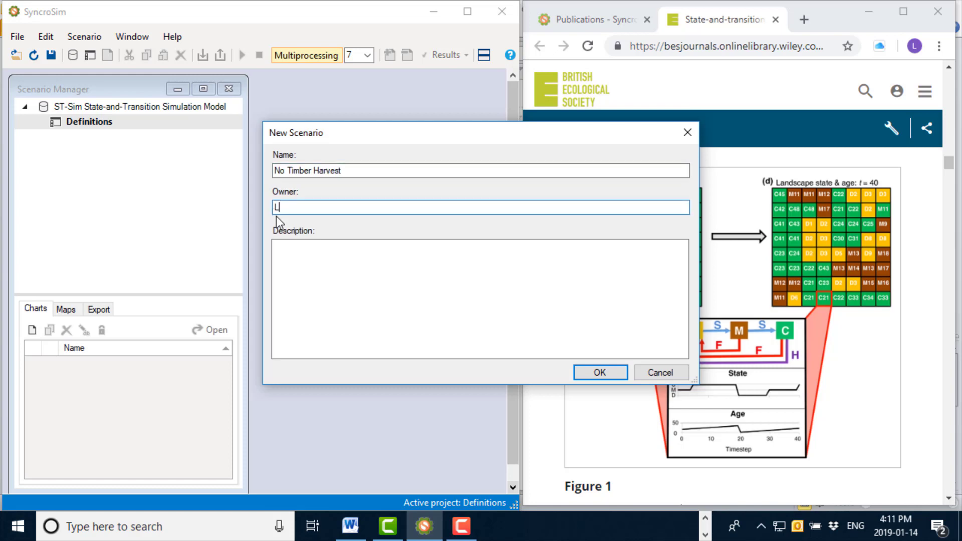
text(eonardo Frid)
key(Tab)
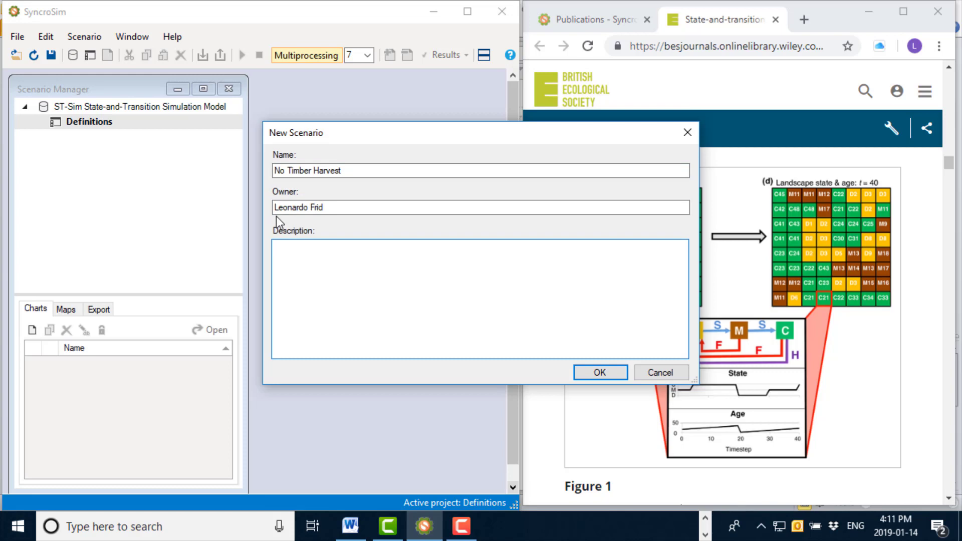
text(Simple model of a forest landsca)
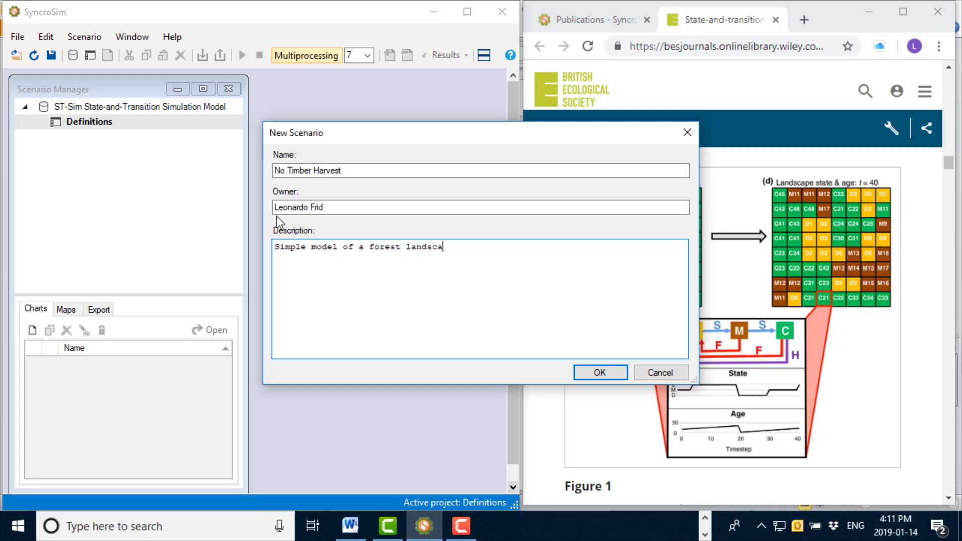
text(pe with no timber harvest.)
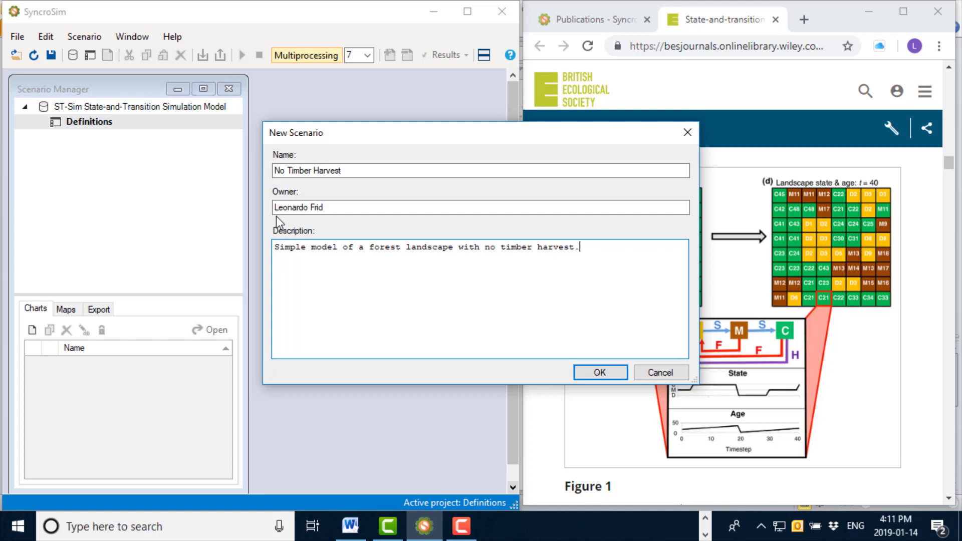
click(600, 374)
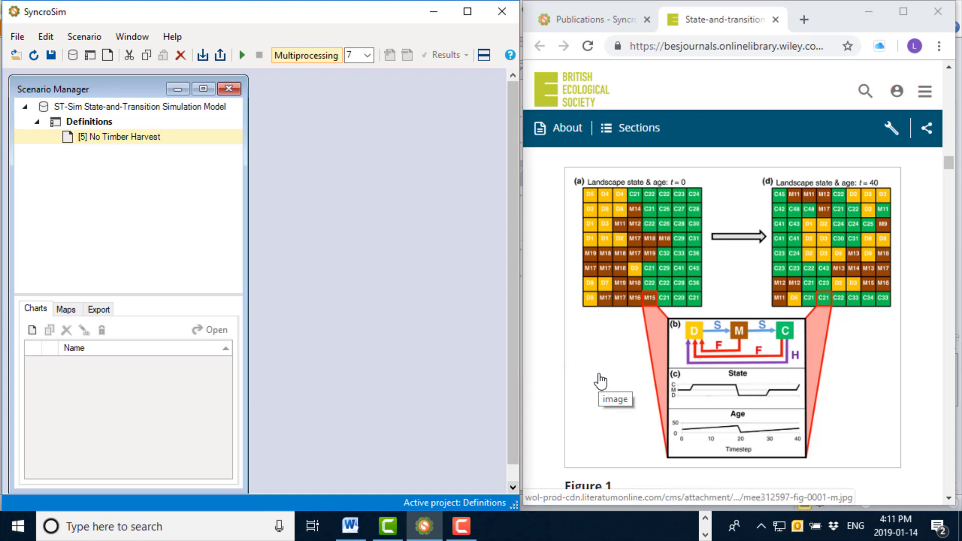
Step: Open the properties of the No Timber Harvest scenario and widen the window until all its sections fit
right_click(130, 140)
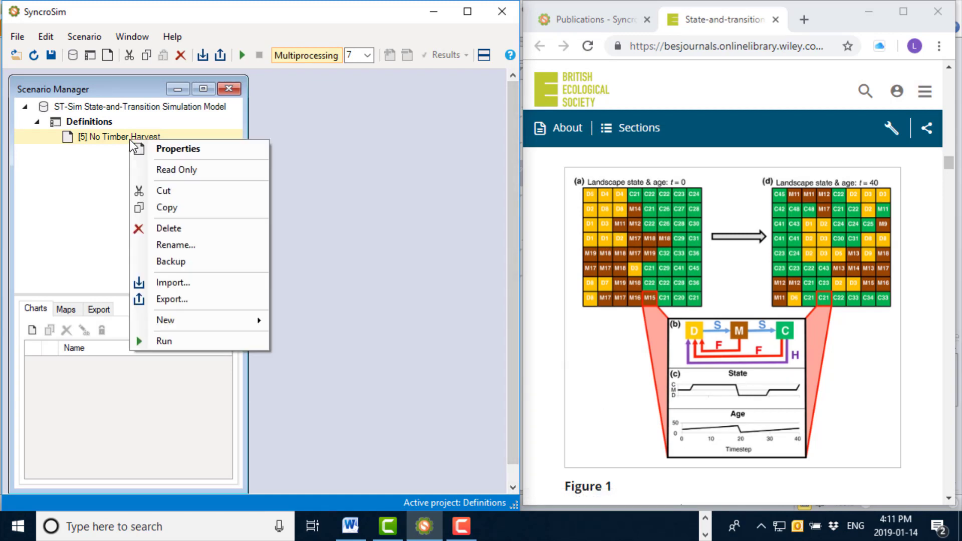
click(74, 38)
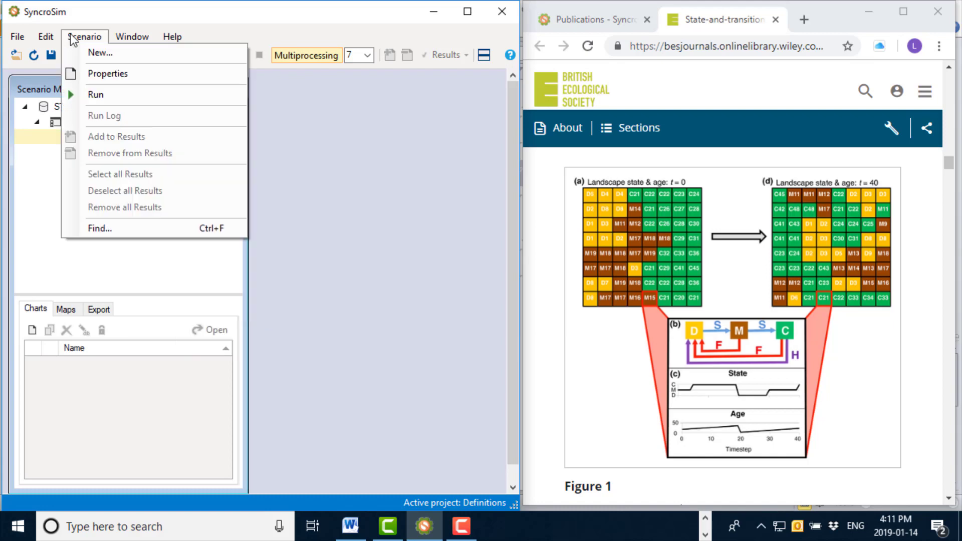
click(95, 74)
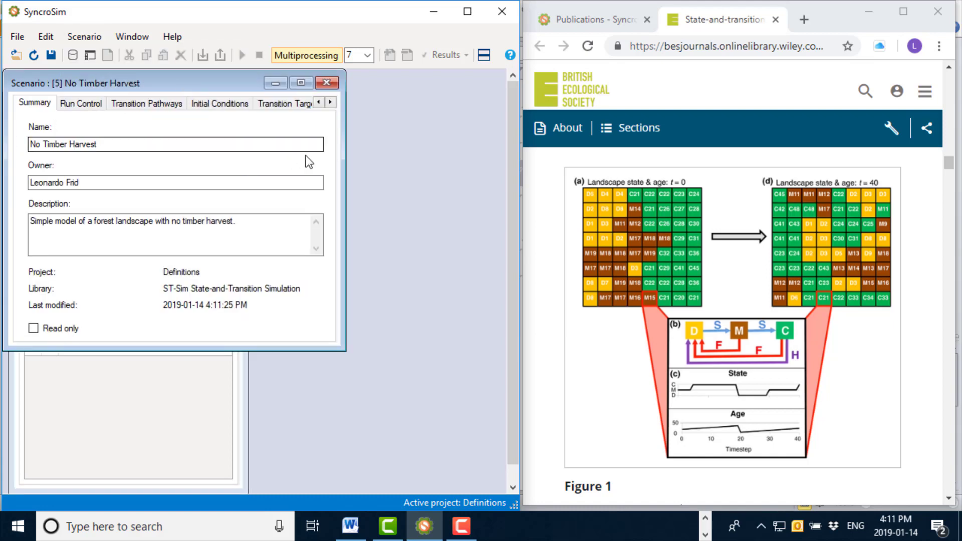
drag(345, 154, 498, 159)
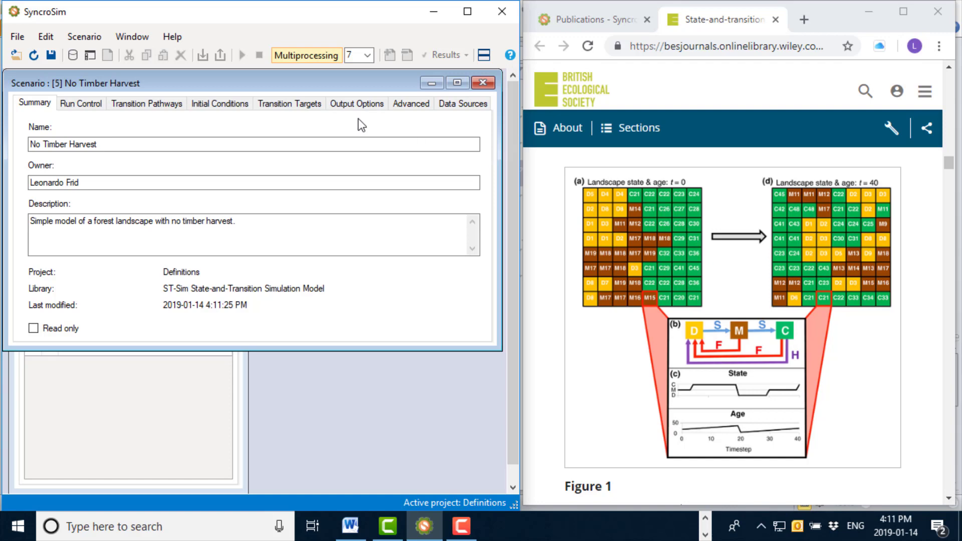
Step: Set the scenario's run control to start timestep 0, end timestep 40 and 100 total iterations
click(81, 103)
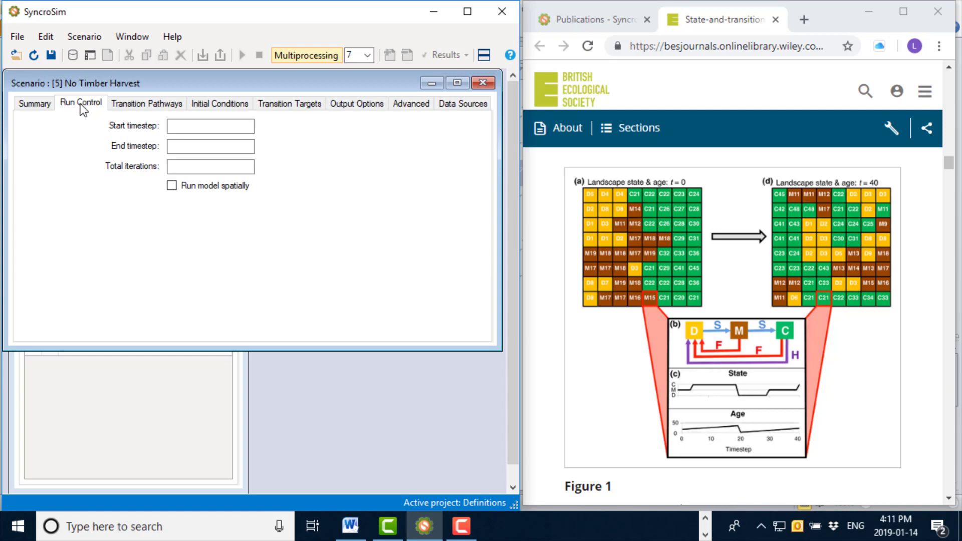
click(209, 129)
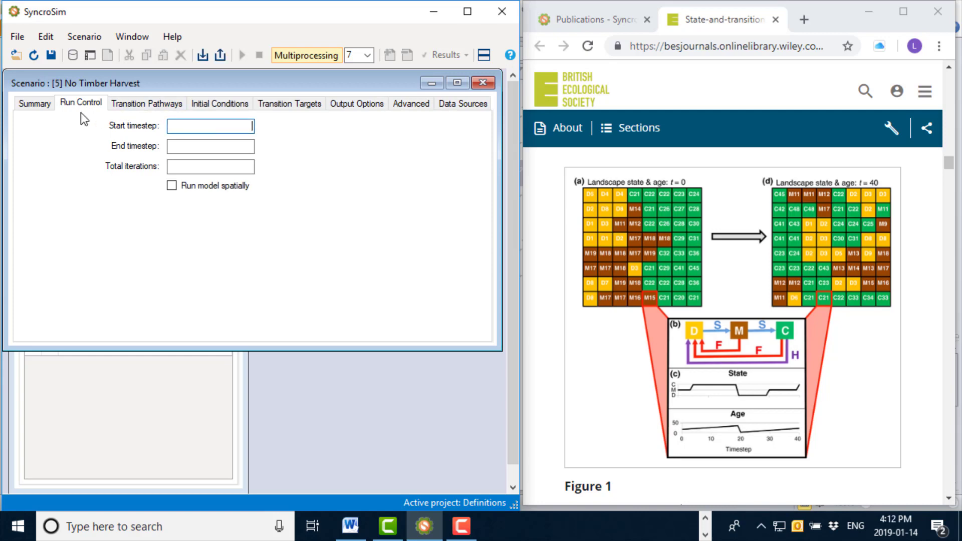
text(0)
click(223, 149)
text(10)
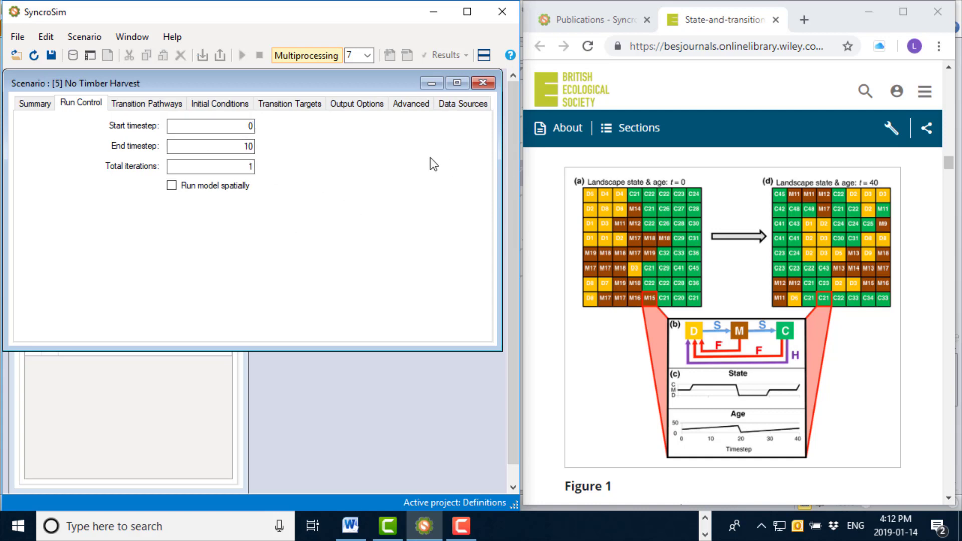
double_click(249, 146)
key(BackSpace)
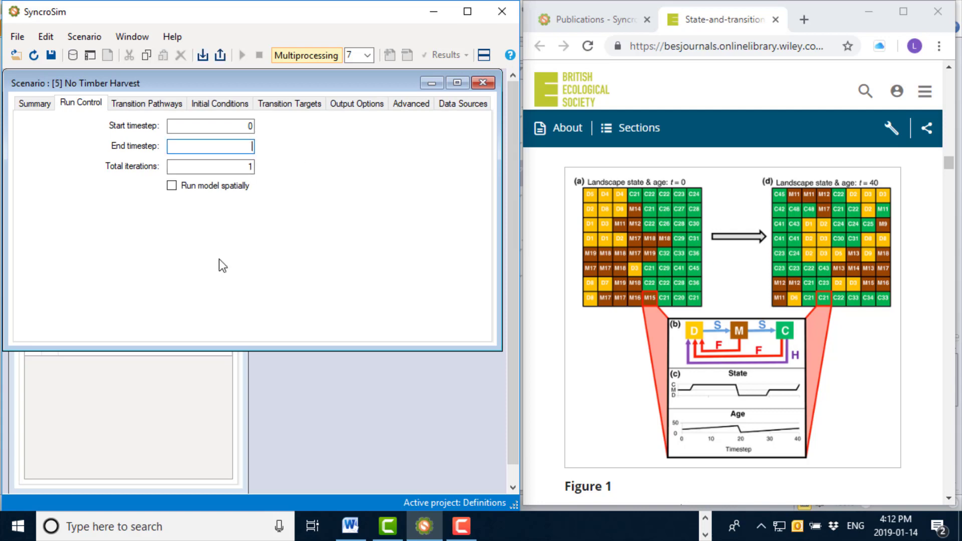
text(40)
double_click(250, 168)
key(BackSpace)
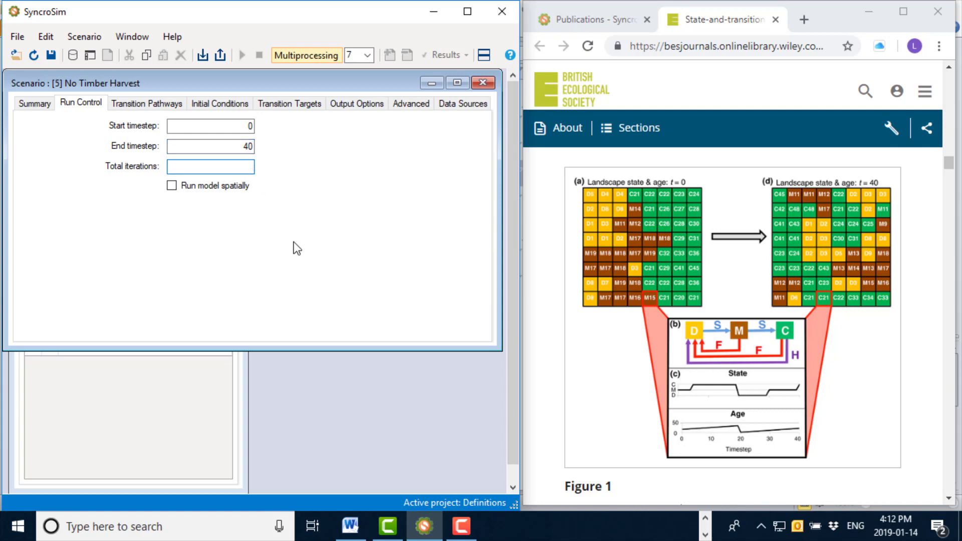
text(100)
Step: Add a state class with forest type Deciduous and subclass All to the transition pathways diagram for all strata
click(152, 104)
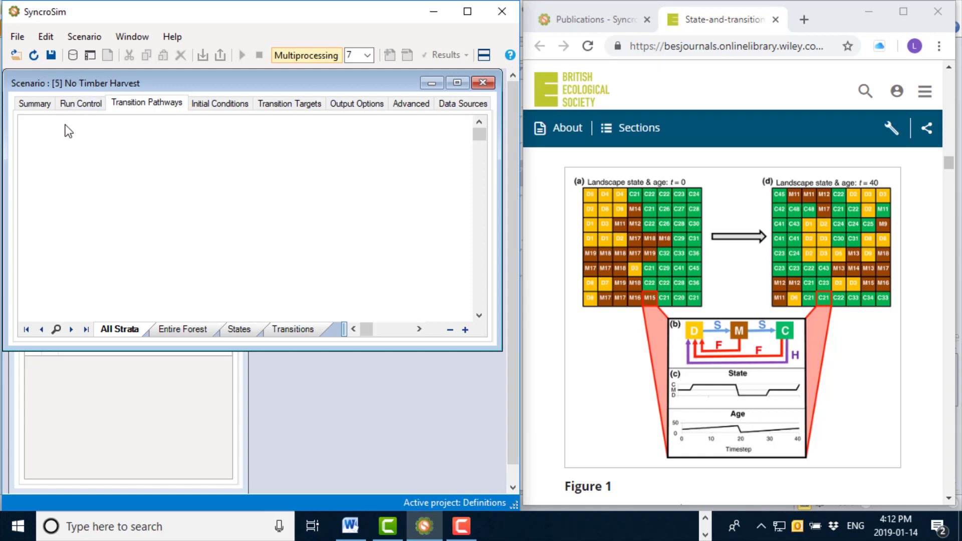
right_click(45, 143)
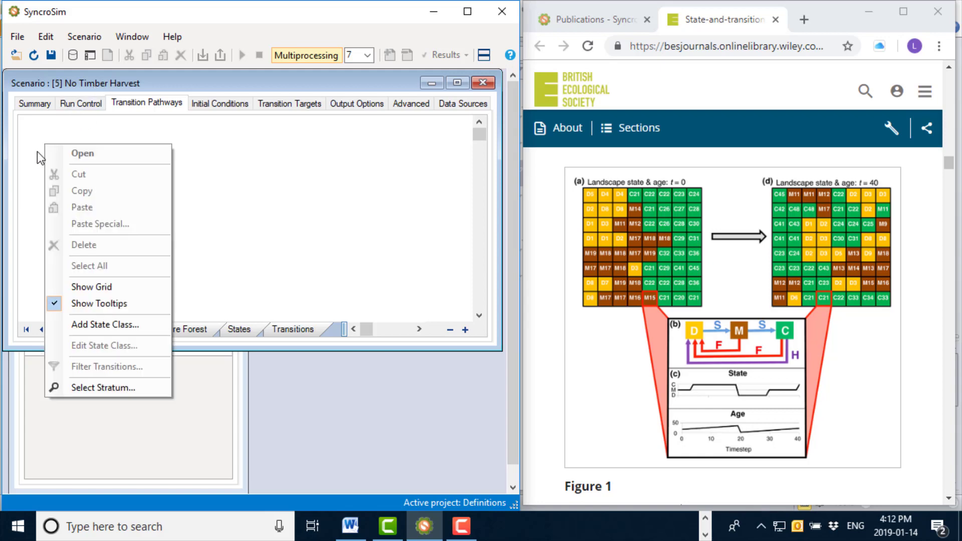
click(97, 325)
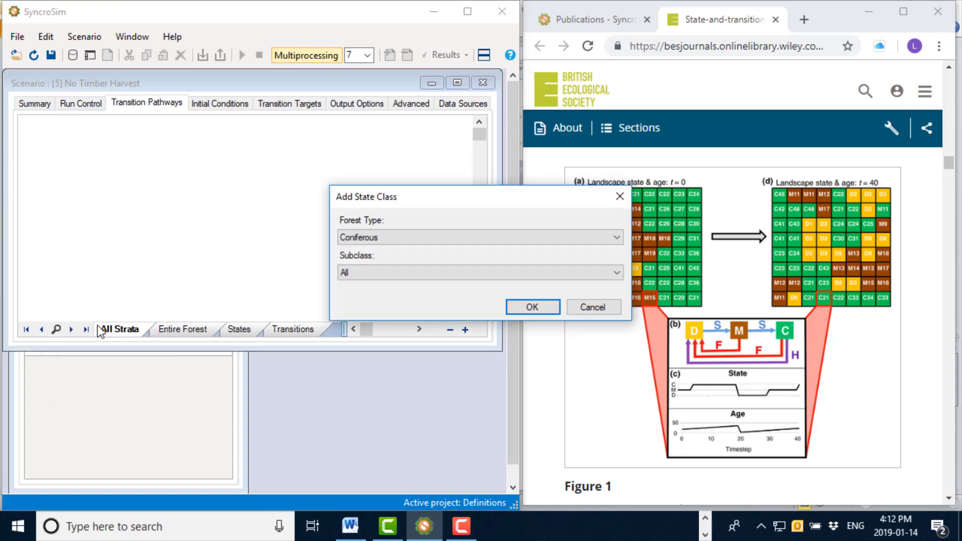
click(521, 237)
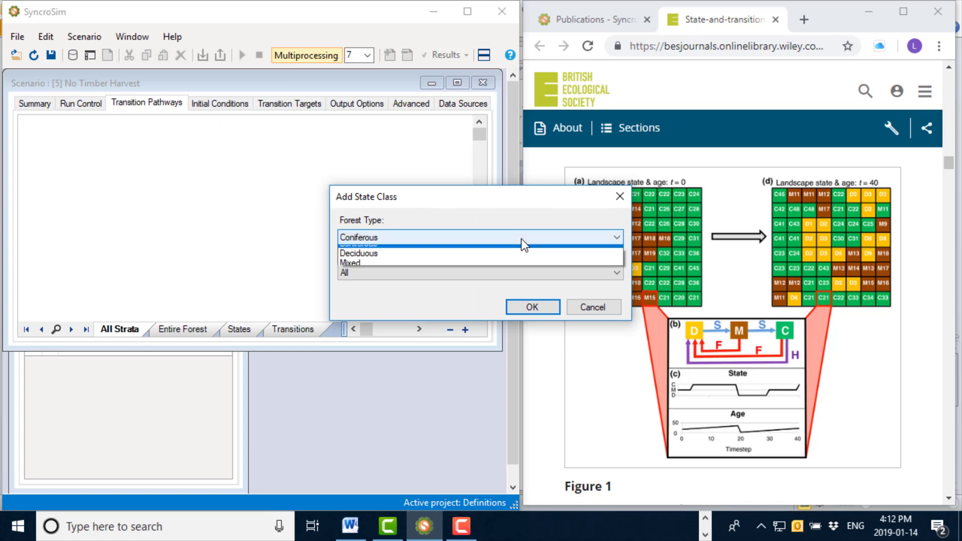
click(492, 262)
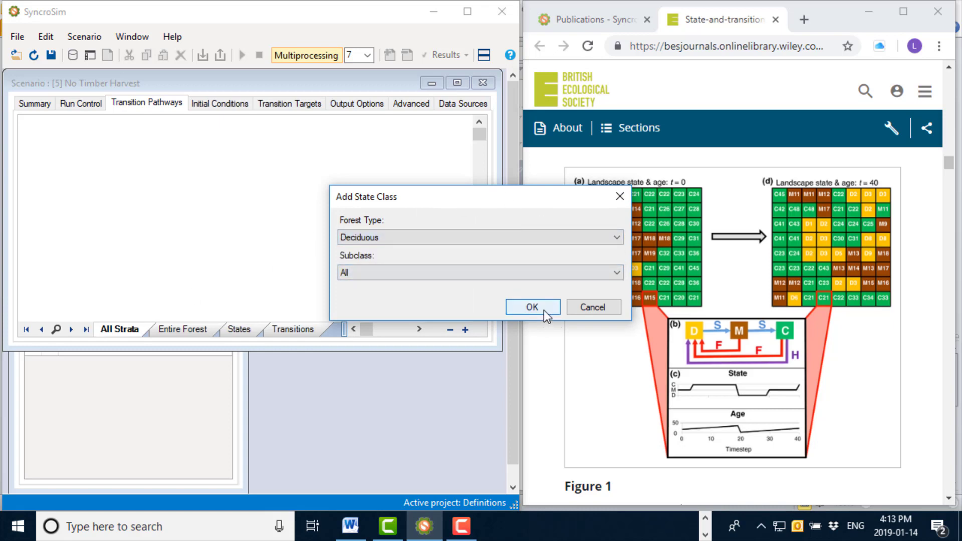
click(543, 311)
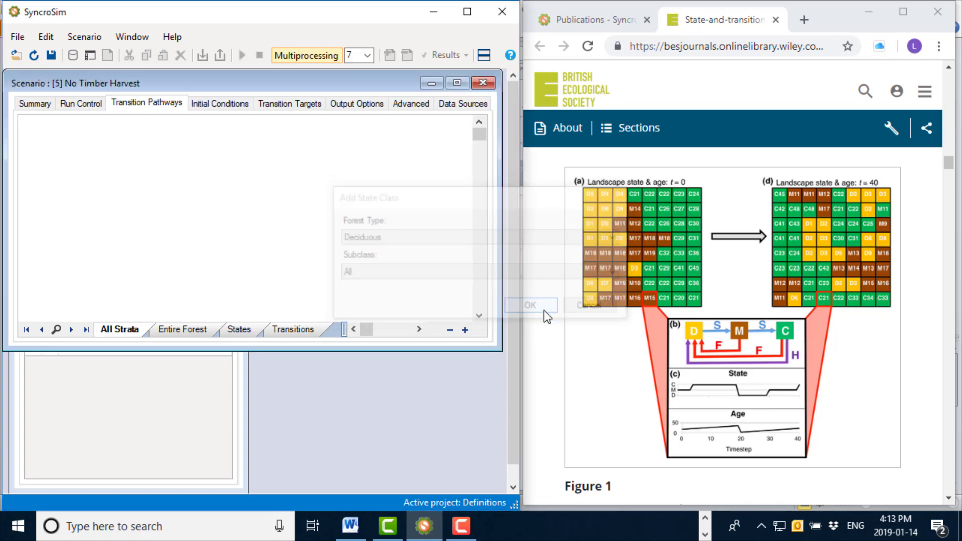
Step: Add a state class with forest type Mixed and subclass All beside the Deciduous box in the pathways diagram
right_click(187, 171)
click(238, 351)
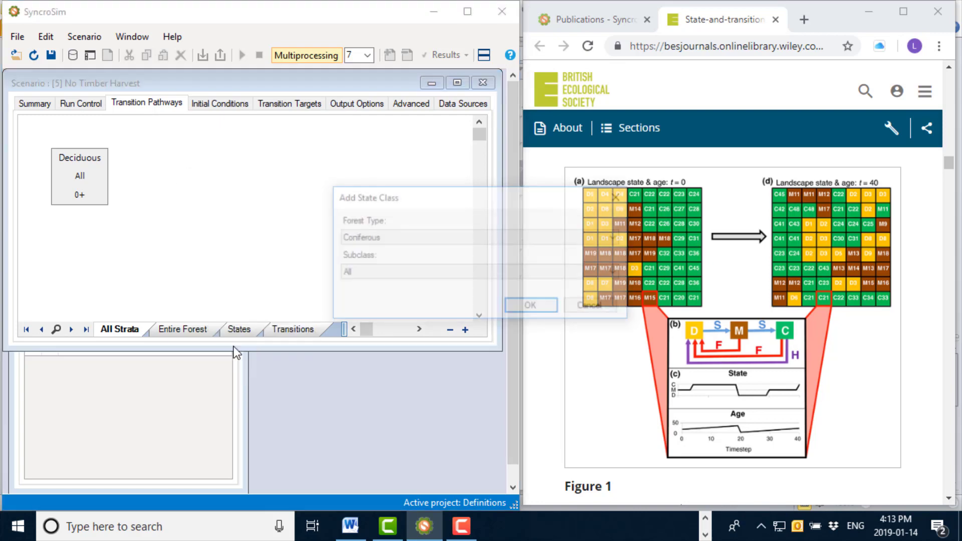
click(400, 244)
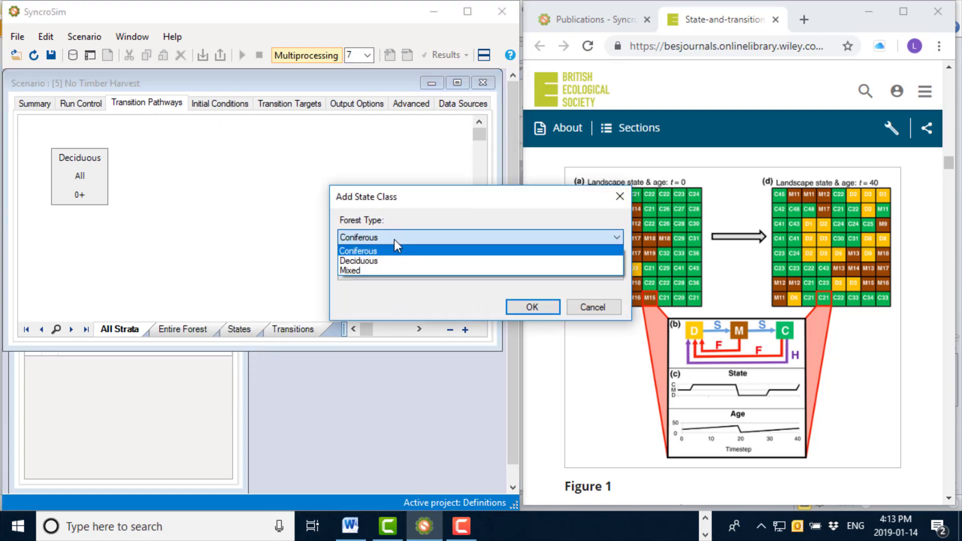
click(378, 272)
click(513, 302)
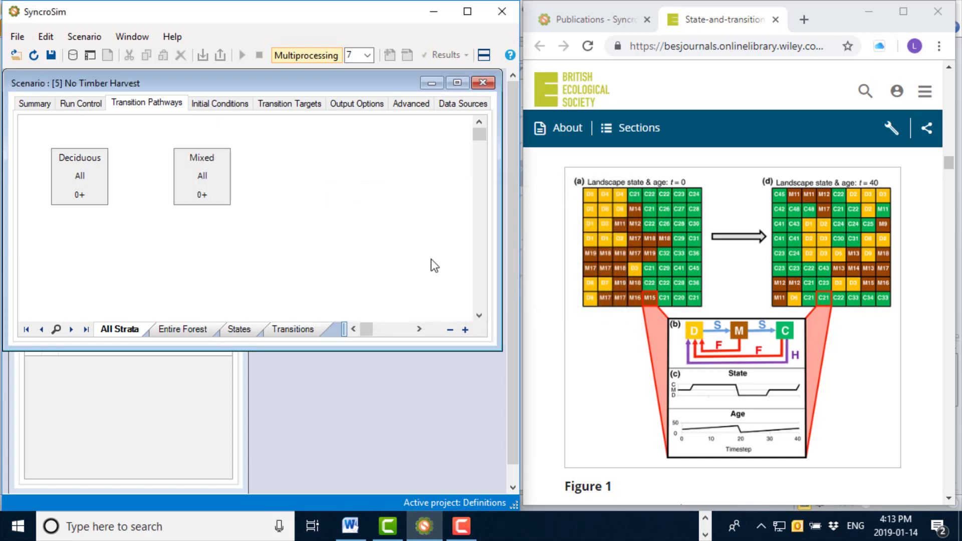
Step: Add a state class with forest type Coniferous and subclass All beside the Mixed box in the pathways diagram
right_click(298, 191)
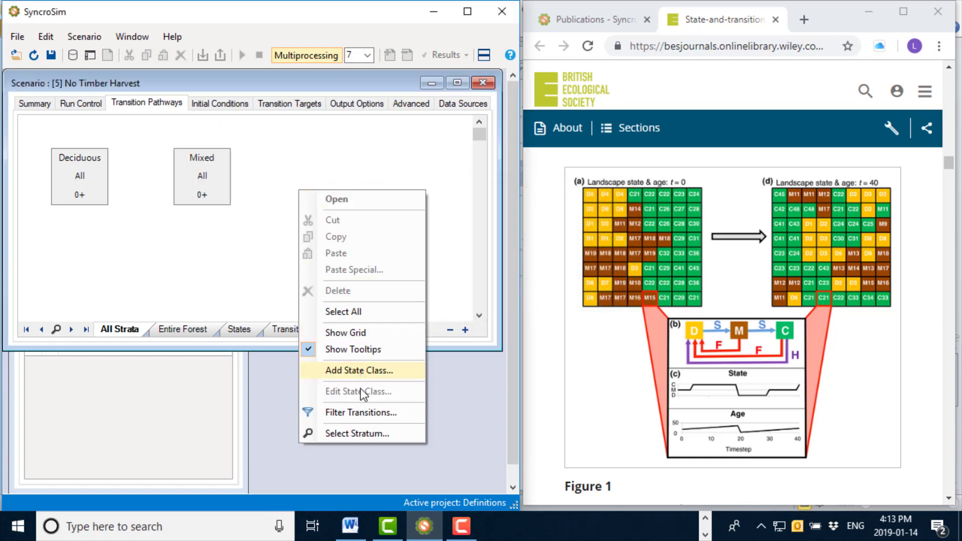
click(359, 373)
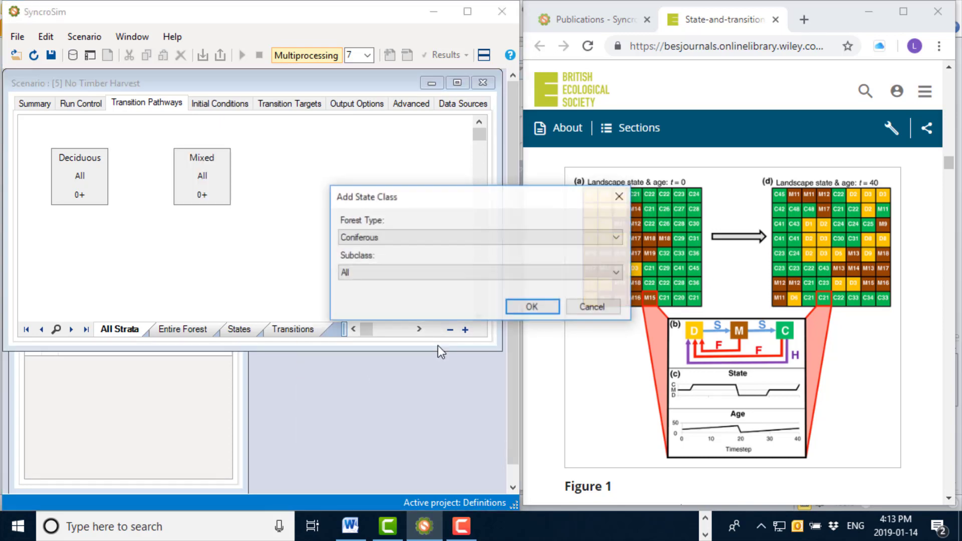
click(531, 307)
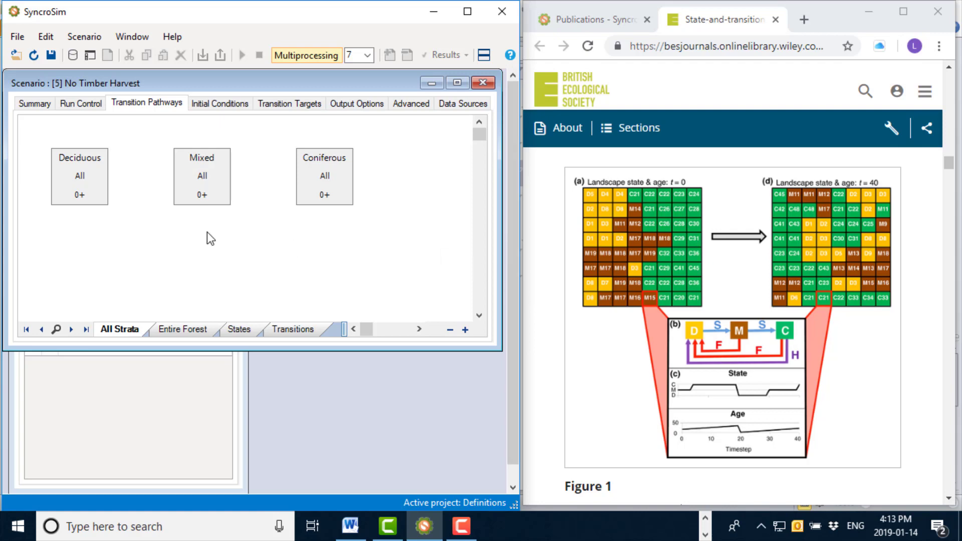
Step: Open the Deciduous state class's details and add a probabilistic transition from Deciduous:All to Mixed:All
right_click(71, 165)
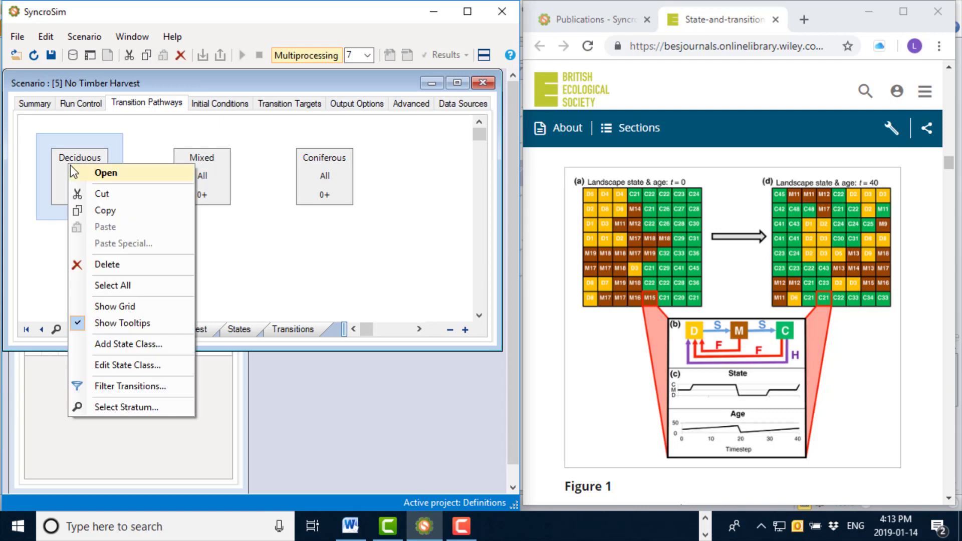
click(47, 188)
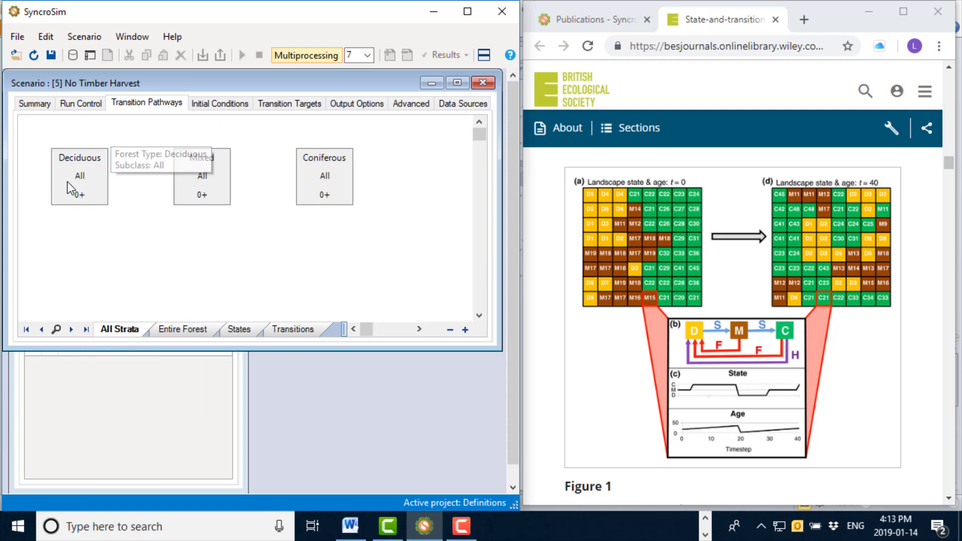
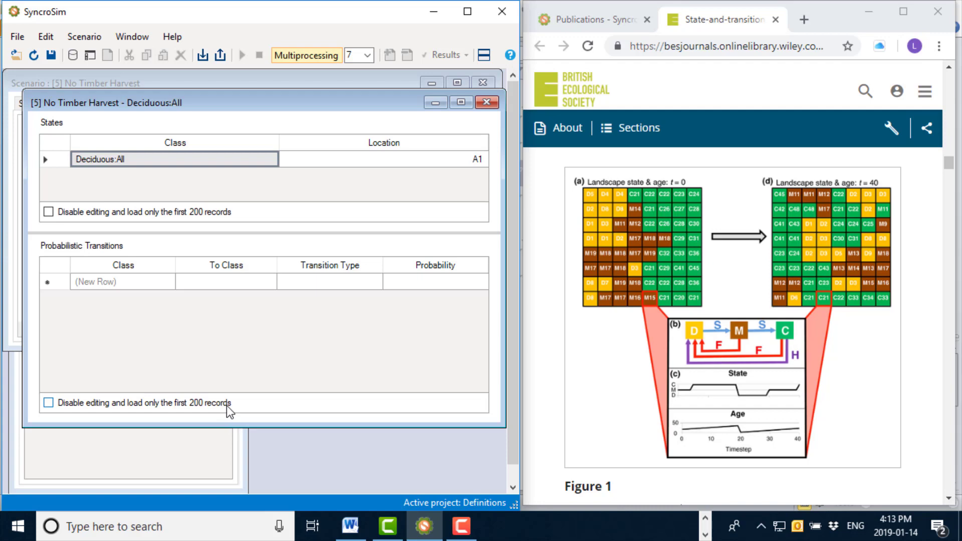
click(156, 279)
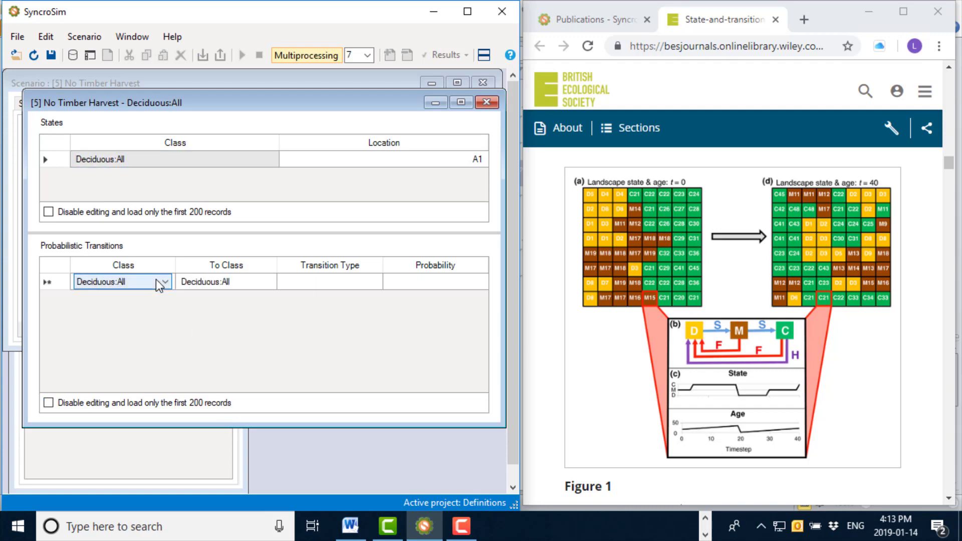
click(230, 287)
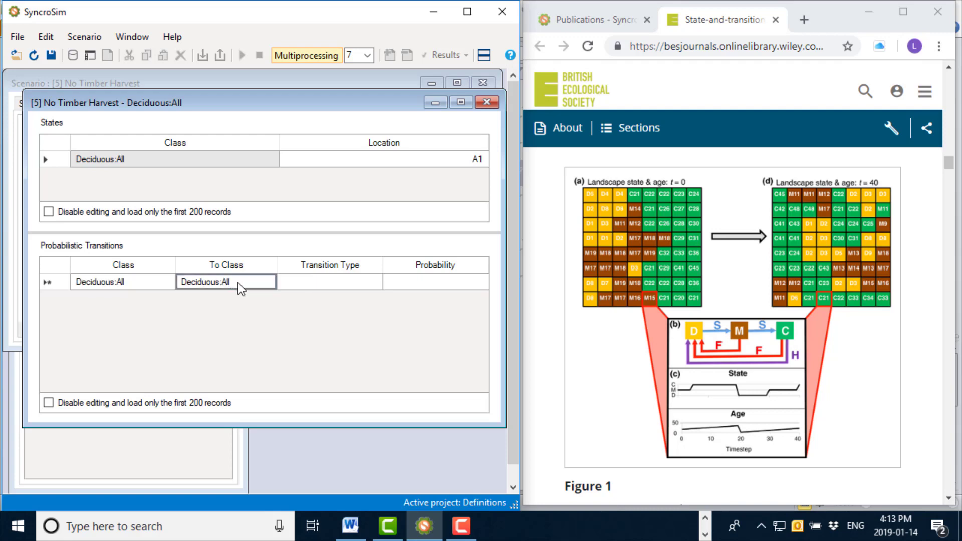
click(238, 281)
click(250, 278)
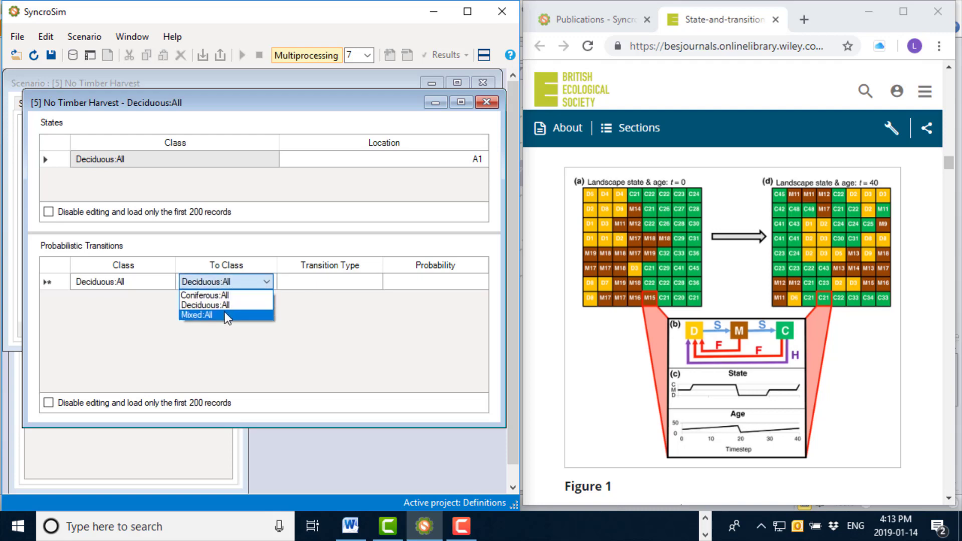
click(224, 314)
Step: Set the Deciduous to Mixed transition's type to Succession and its probability to 0.1
click(310, 281)
click(310, 280)
click(311, 281)
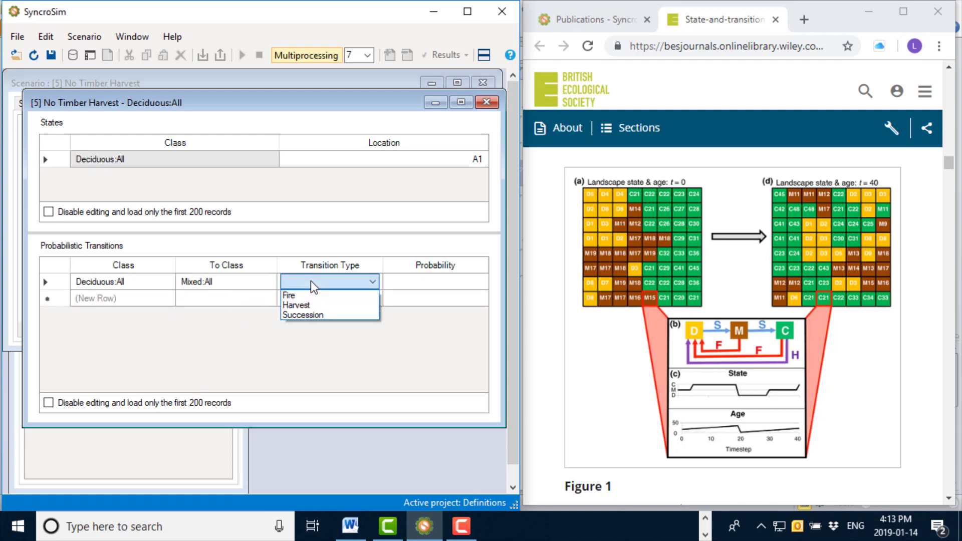
click(301, 316)
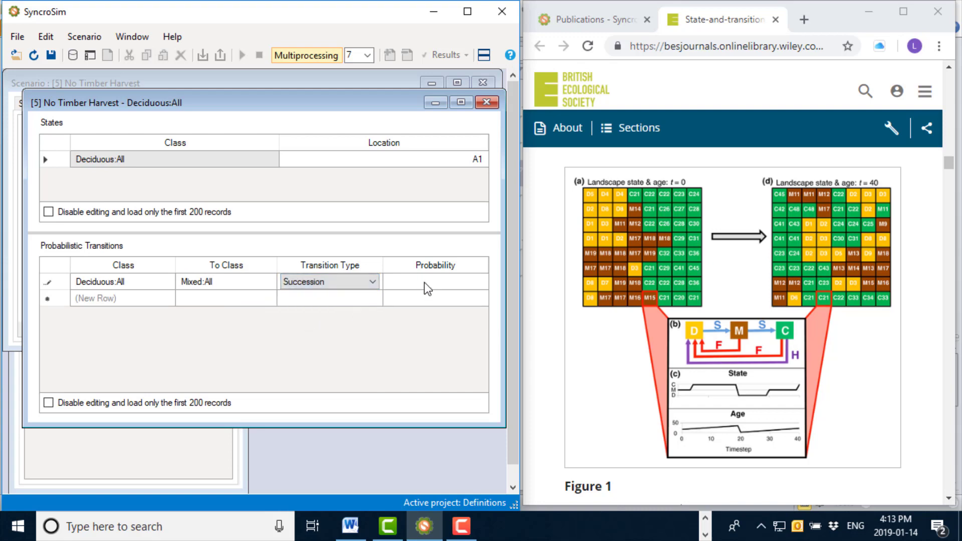
click(426, 284)
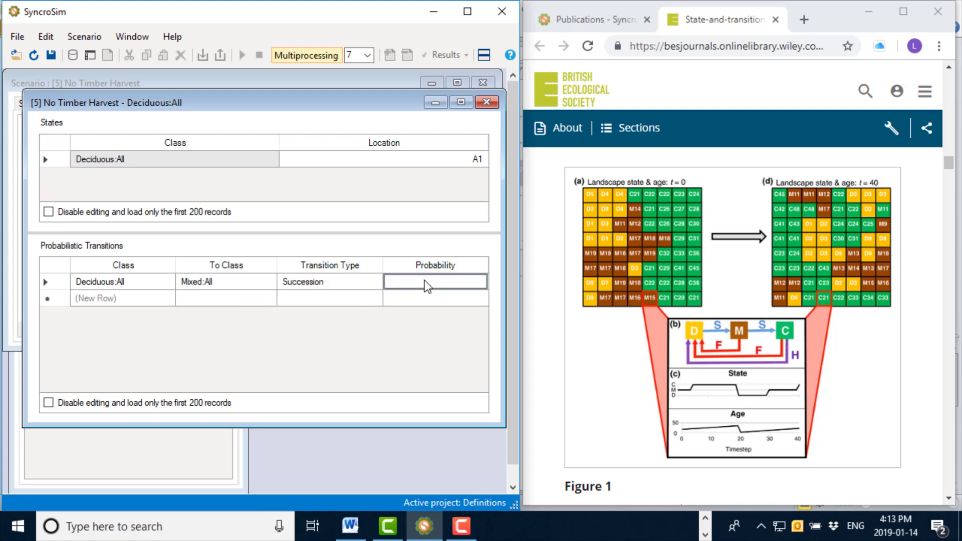
text(.1)
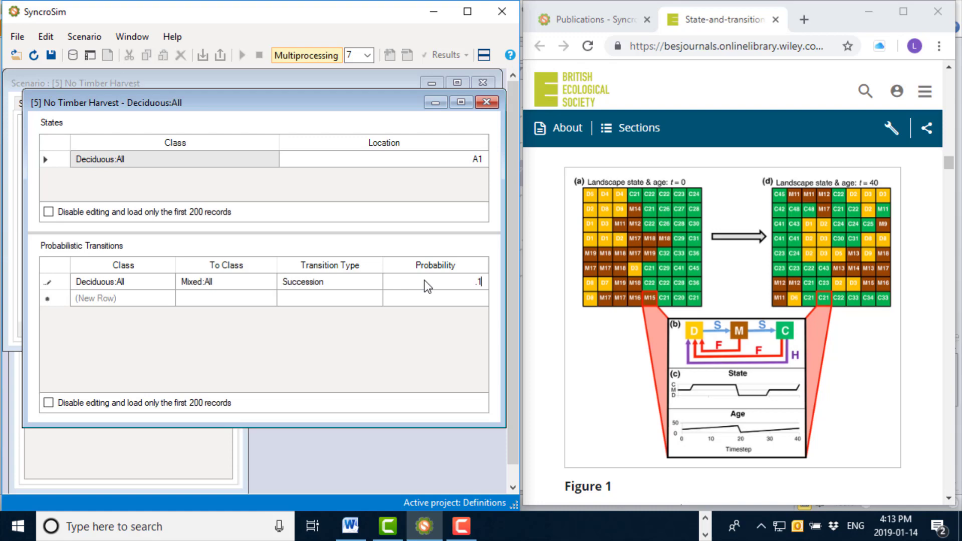
Step: Show Age Min for the probabilistic transitions and set it to 10 for the Deciduous to Mixed succession
click(365, 288)
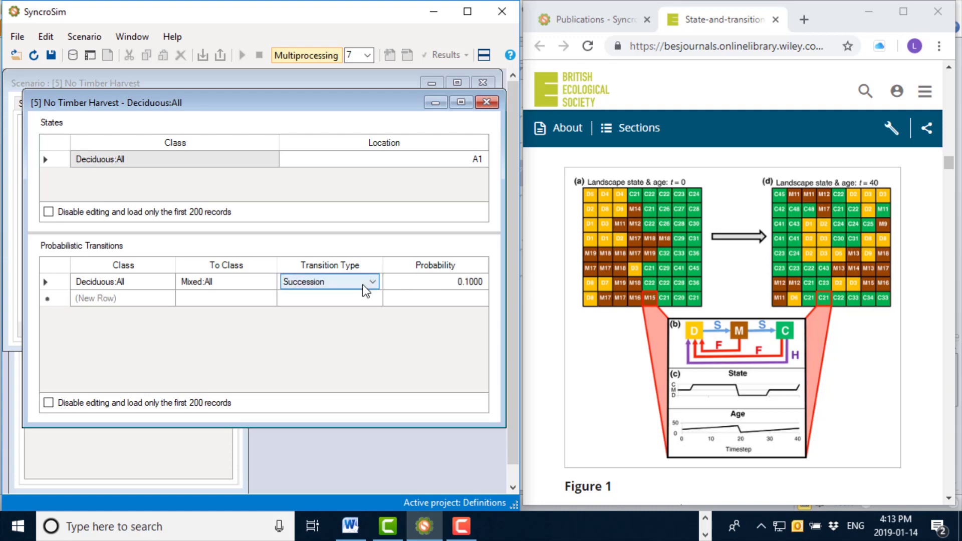
right_click(397, 286)
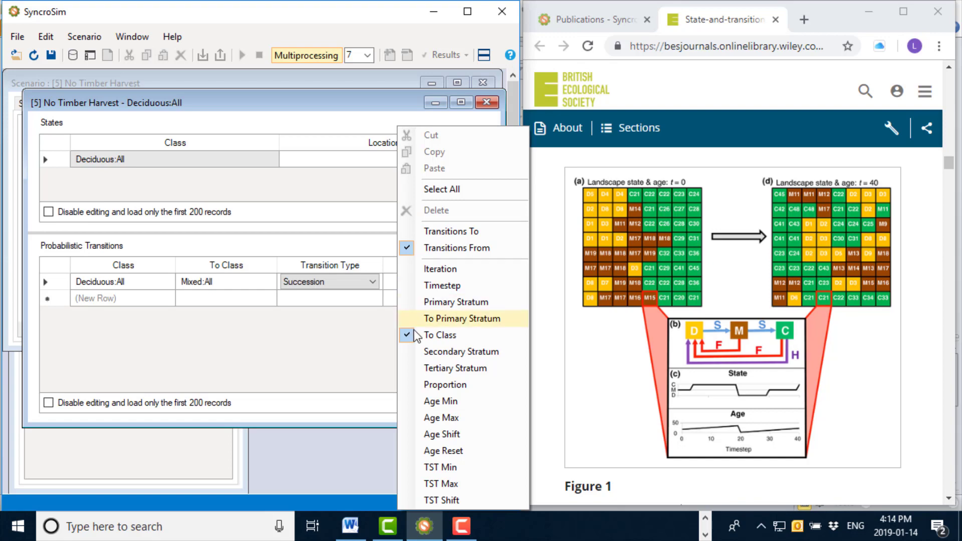
click(437, 408)
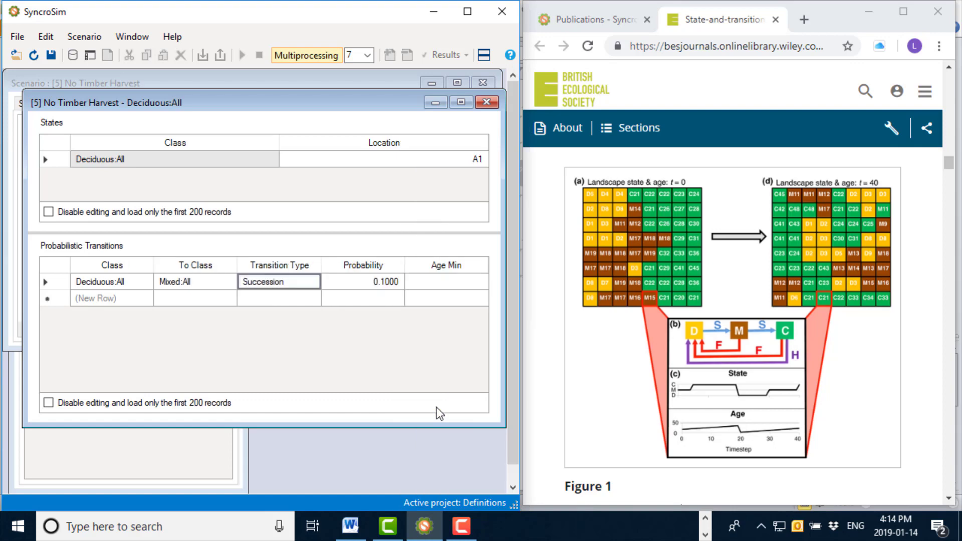
click(456, 293)
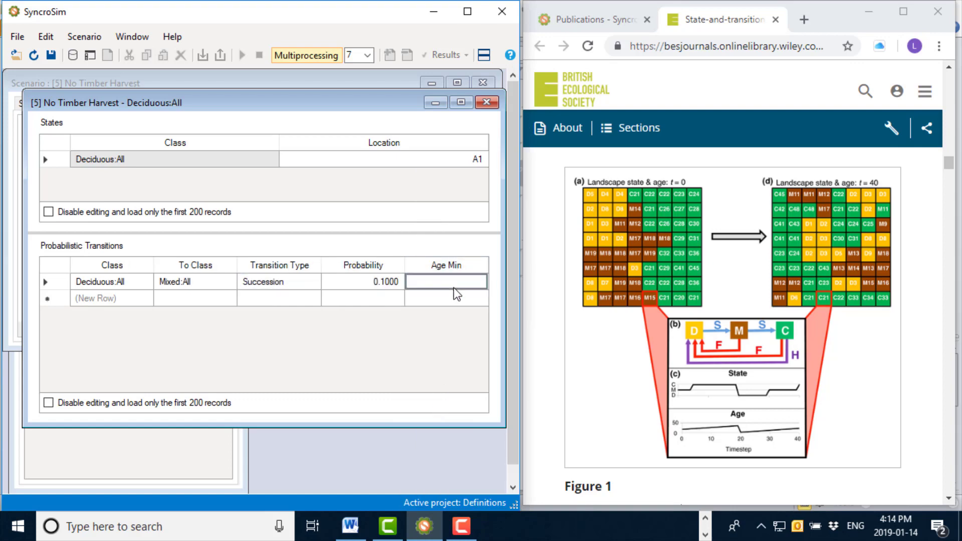
text(10)
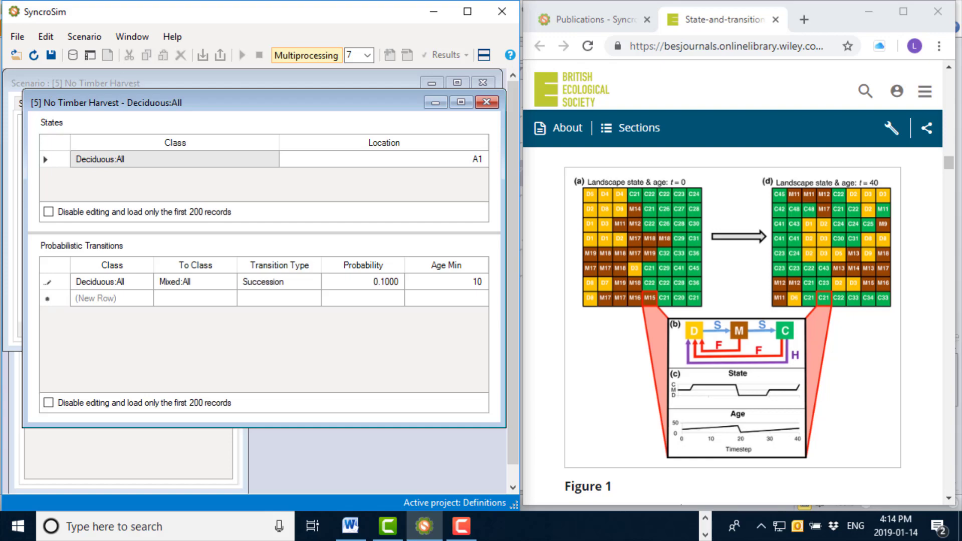
Step: Add a Fire transition from Deciduous:All back to itself with probability 0.05 and no minimum age, and close the Deciduous details
click(110, 300)
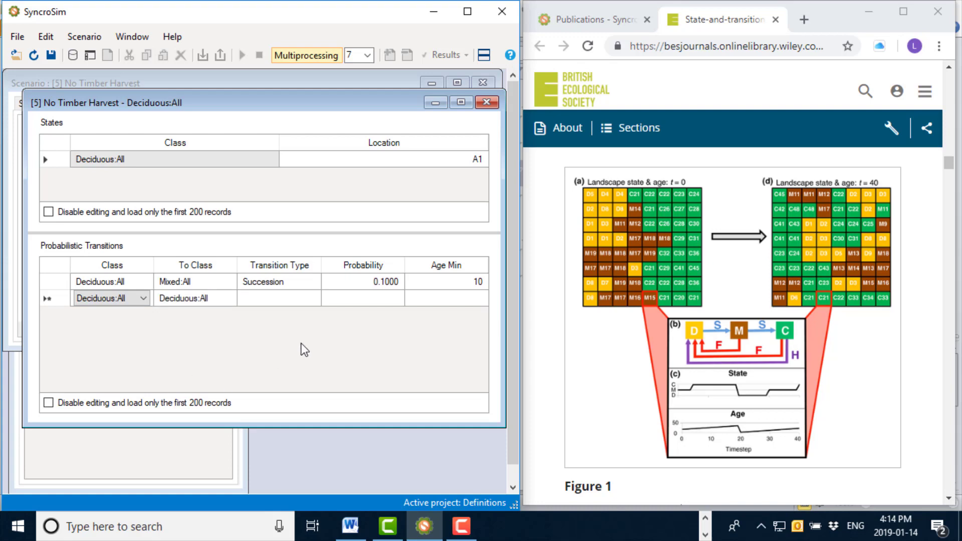
click(287, 300)
click(292, 300)
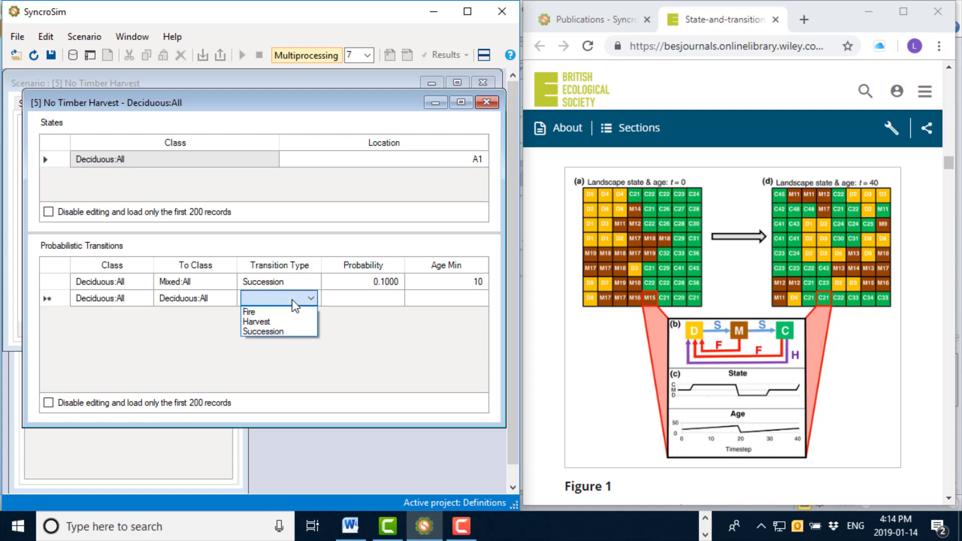
click(283, 312)
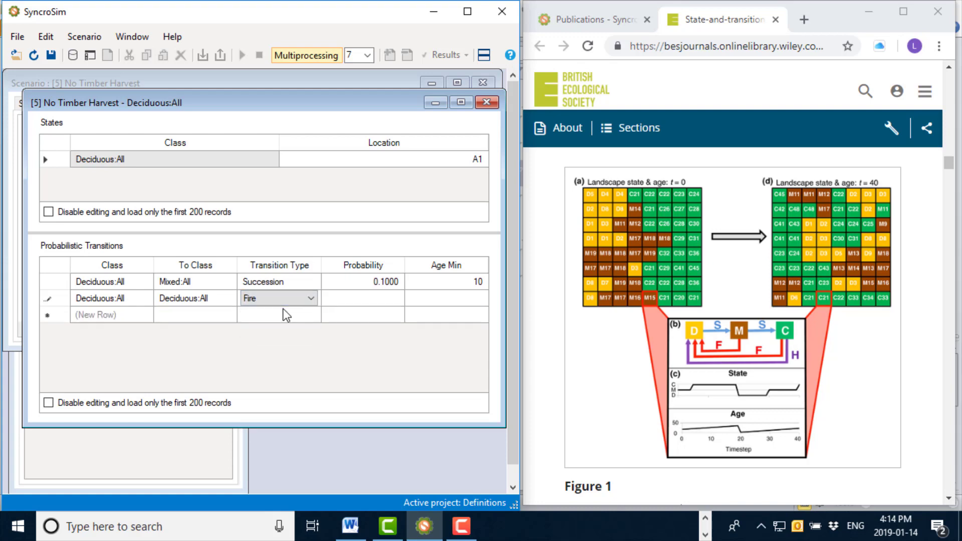
click(345, 301)
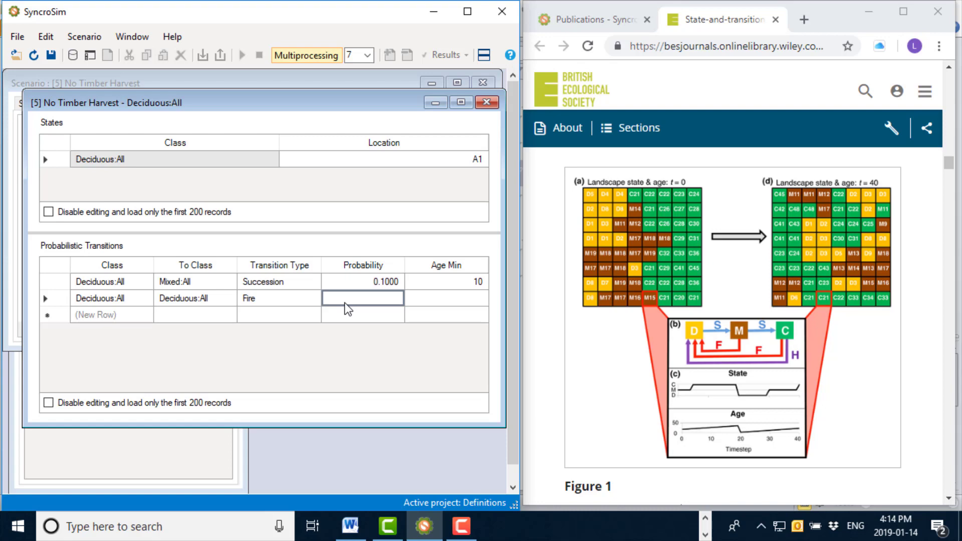
text(0.05)
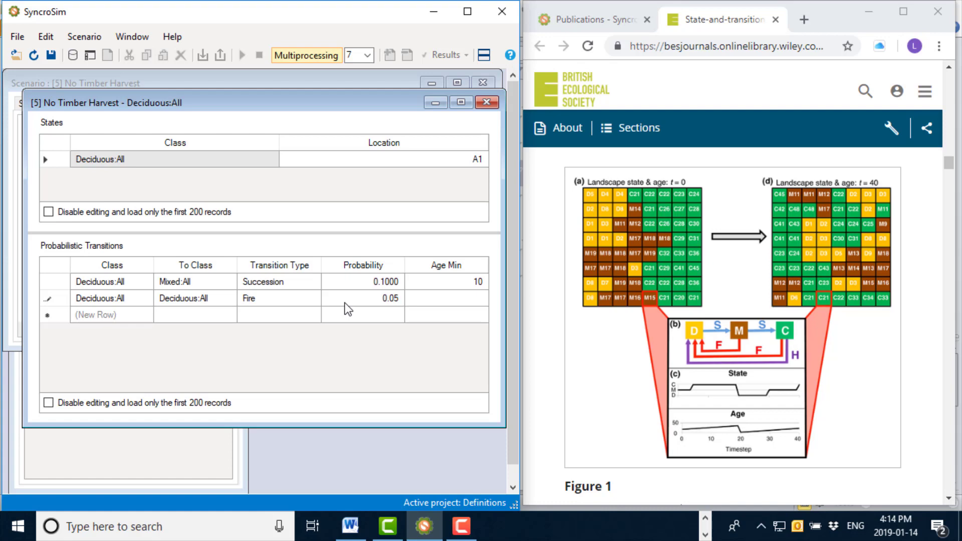
click(476, 296)
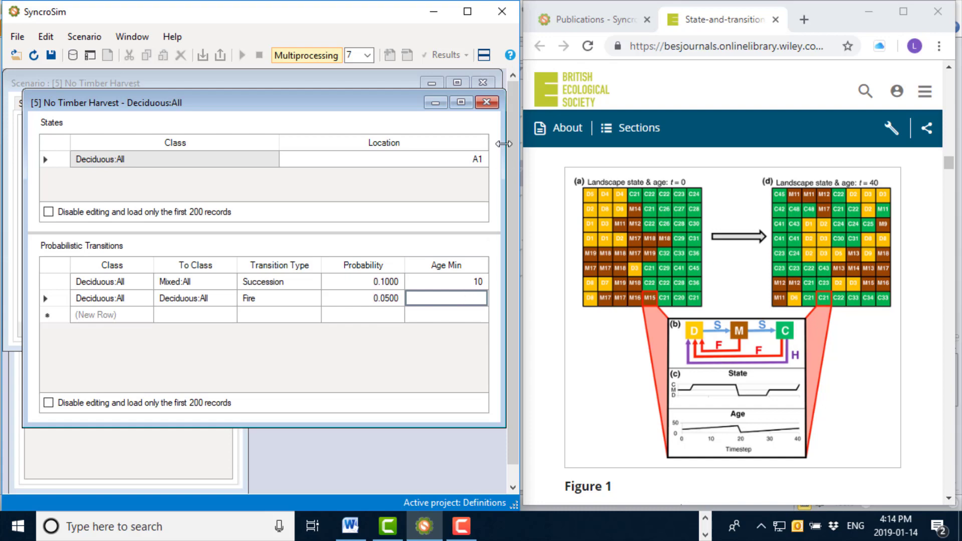
click(492, 104)
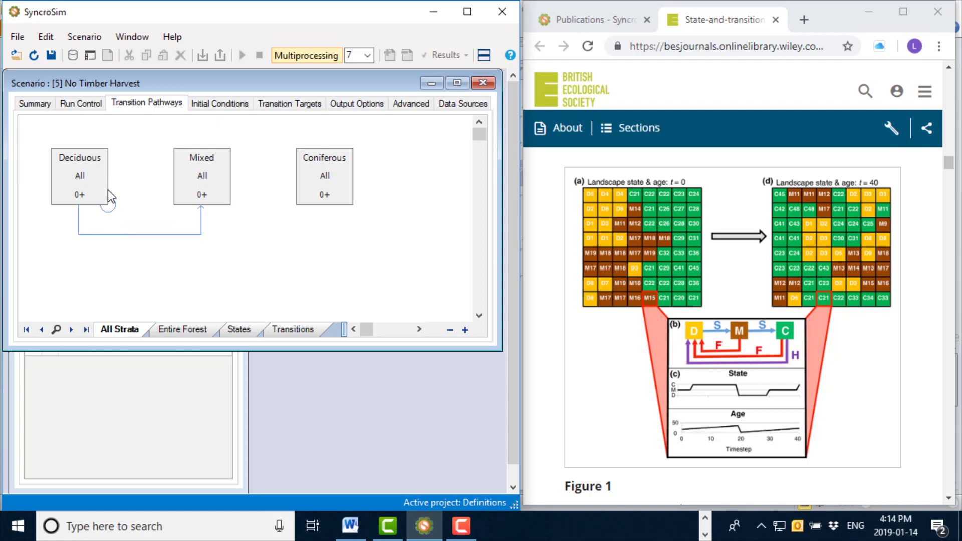
Step: Open the Mixed state class's details, show Age Min for its states and set the Mixed:All minimum age to 10
click(212, 184)
right_click(211, 185)
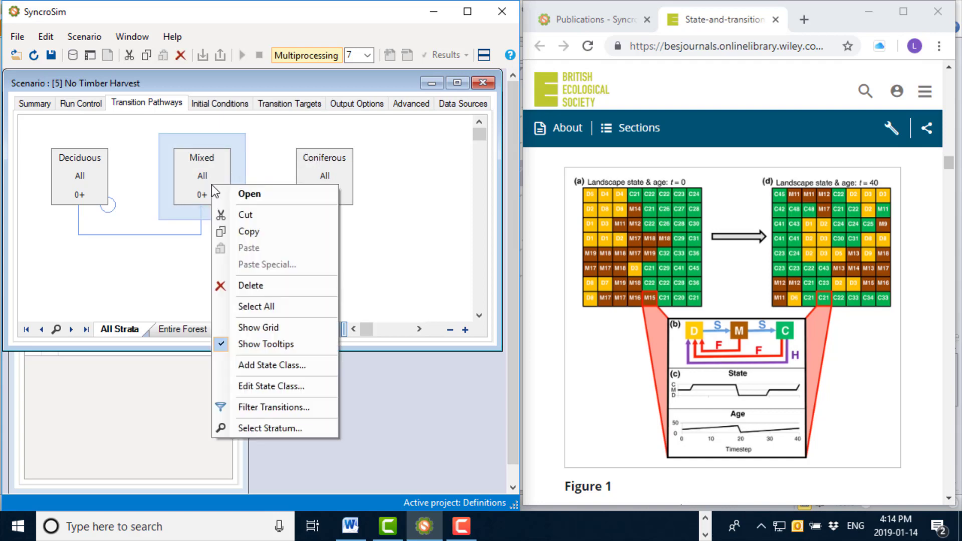
click(255, 196)
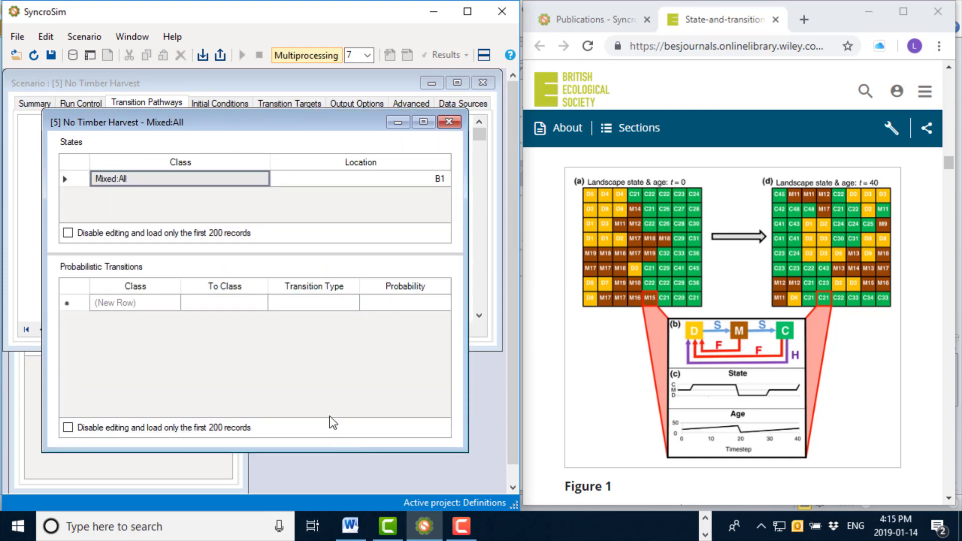
right_click(306, 181)
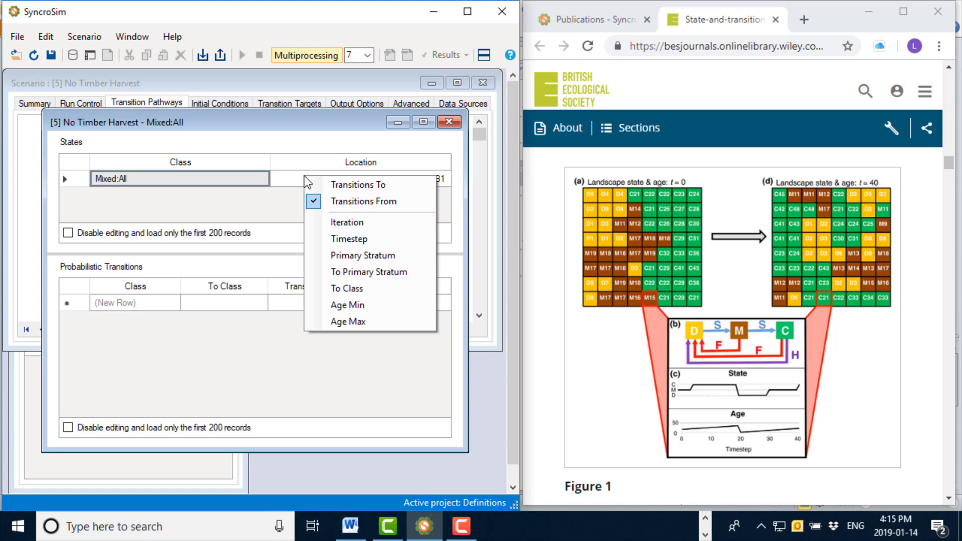
click(337, 304)
click(263, 180)
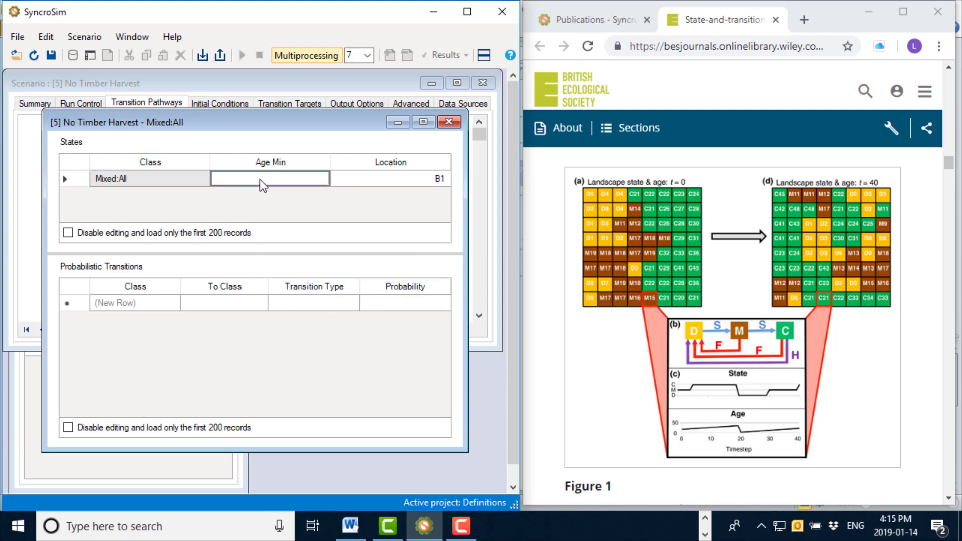
text(10)
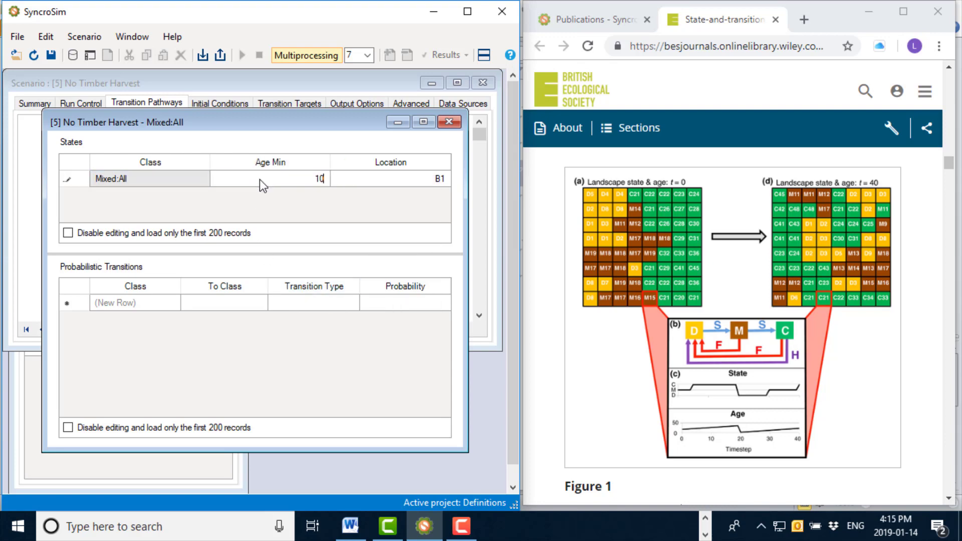
Step: Add a Succession transition from Mixed:All to Coniferous:All with probability 0.1
click(125, 303)
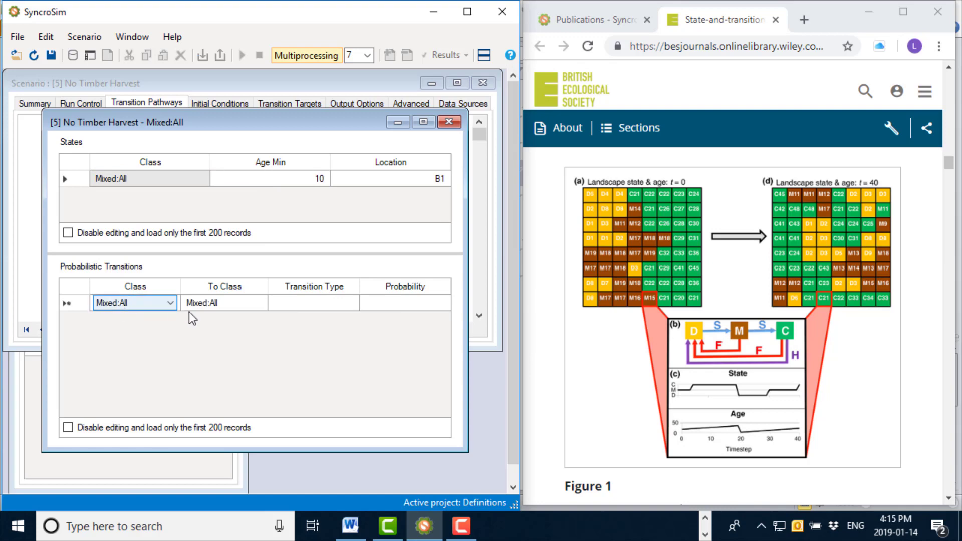
click(236, 305)
click(246, 305)
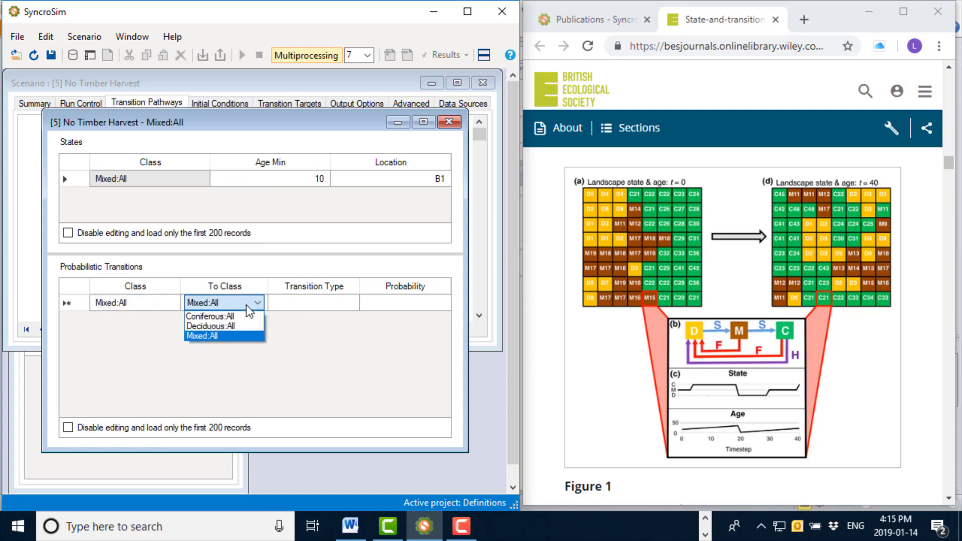
click(233, 316)
click(301, 306)
click(302, 305)
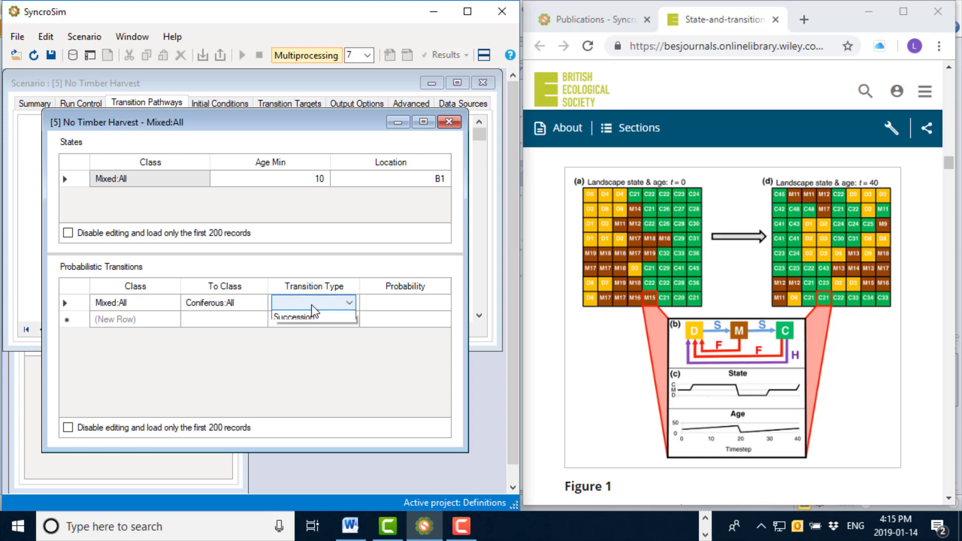
click(312, 336)
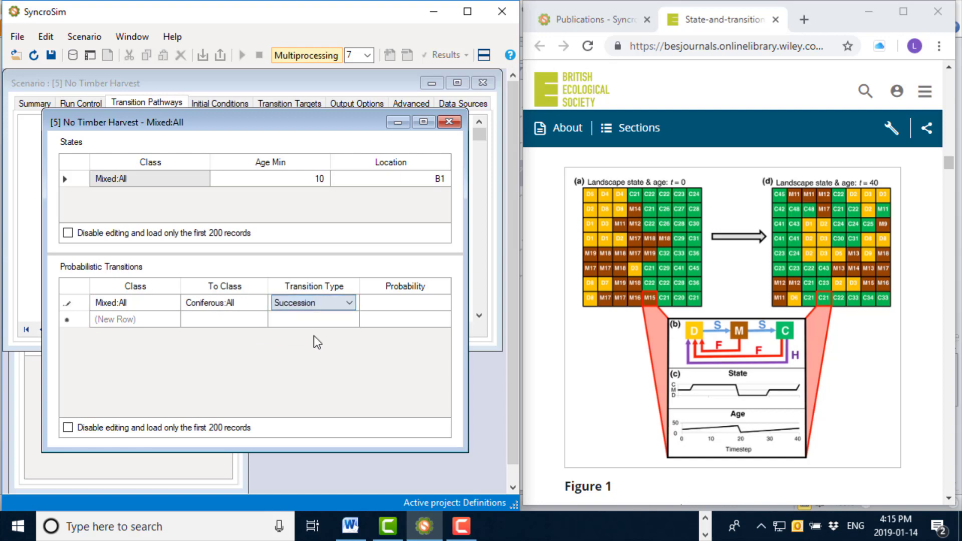
click(415, 305)
text(0.1)
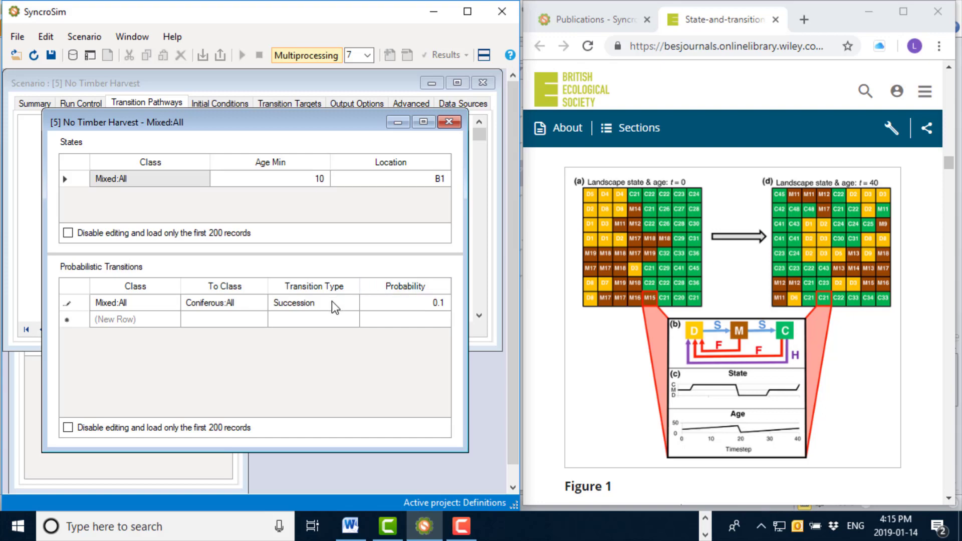
Step: Show Age Min for the Mixed probabilistic transitions and set it to 20 for the Mixed to Coniferous succession
click(332, 302)
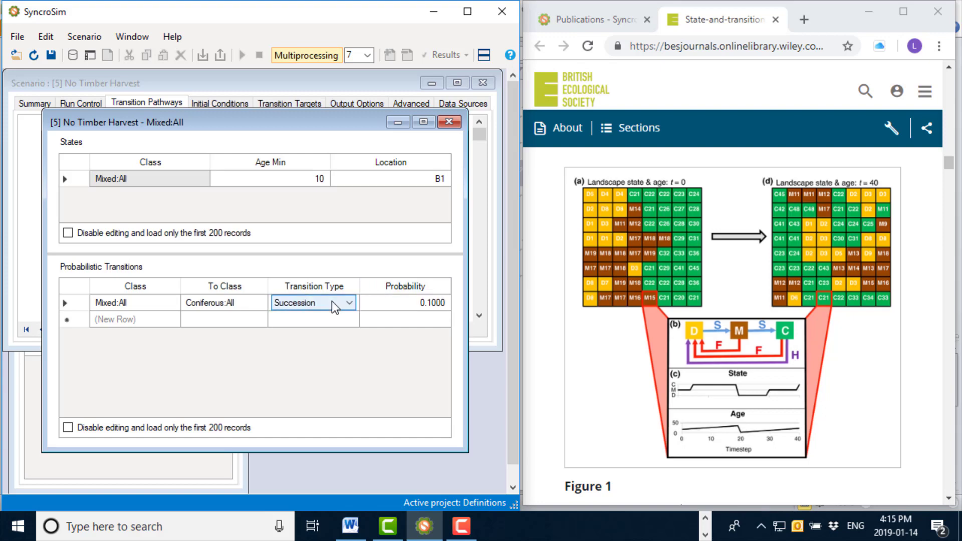
right_click(402, 314)
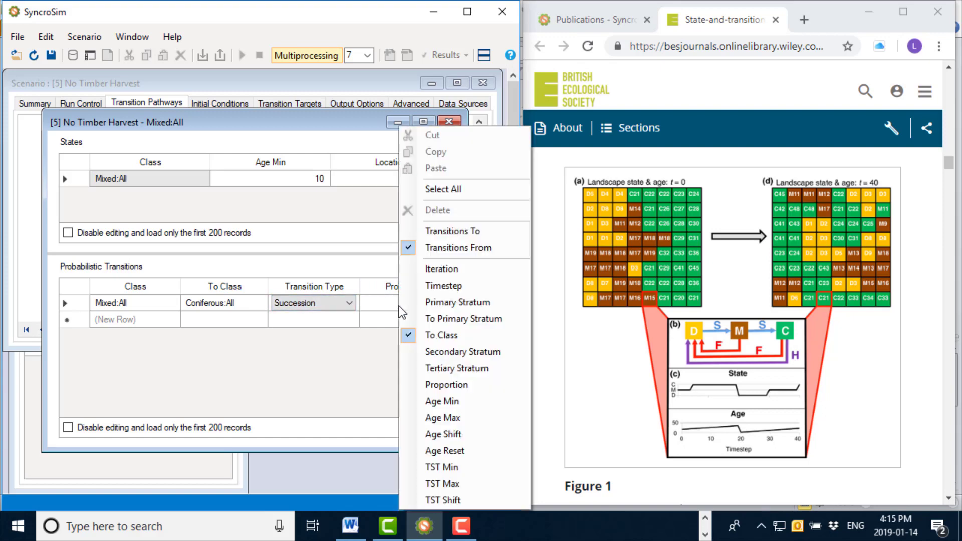
click(434, 402)
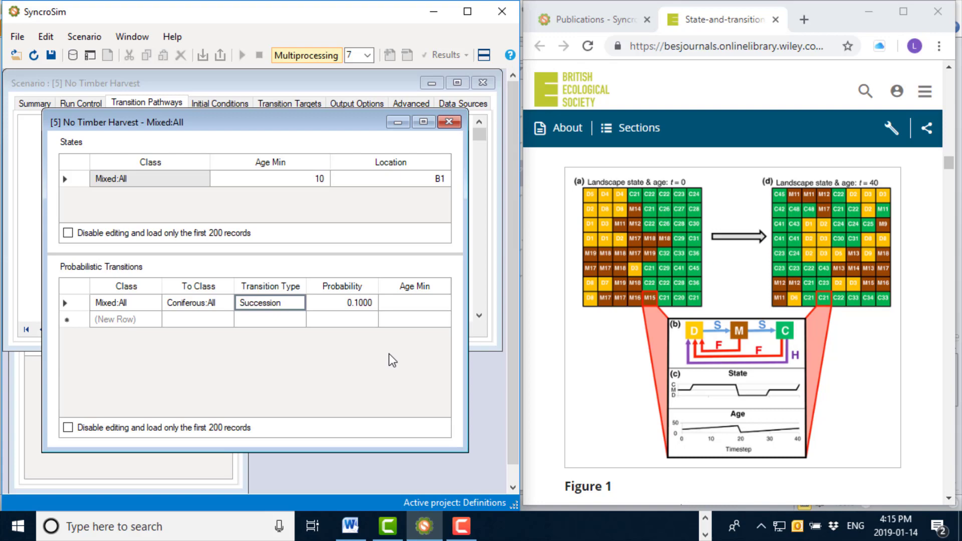
click(420, 305)
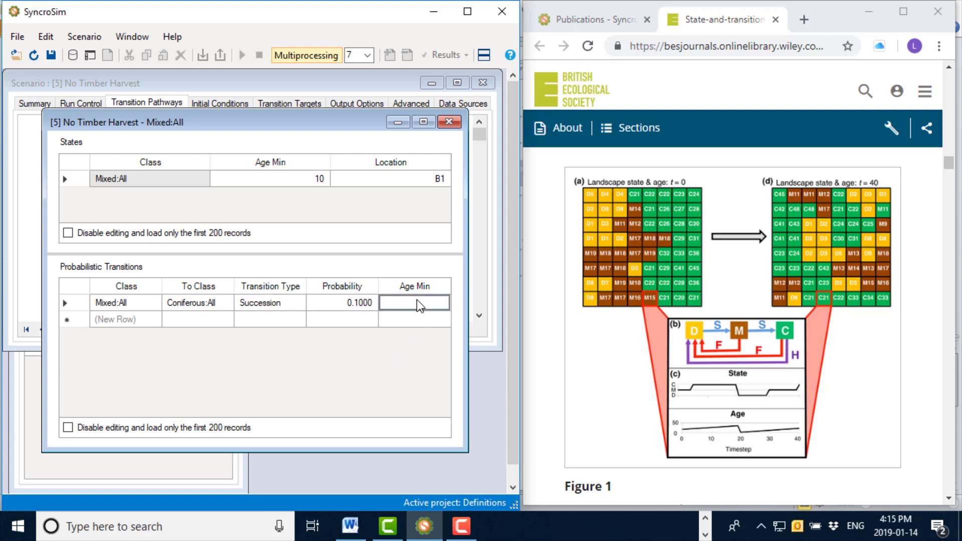
text(20)
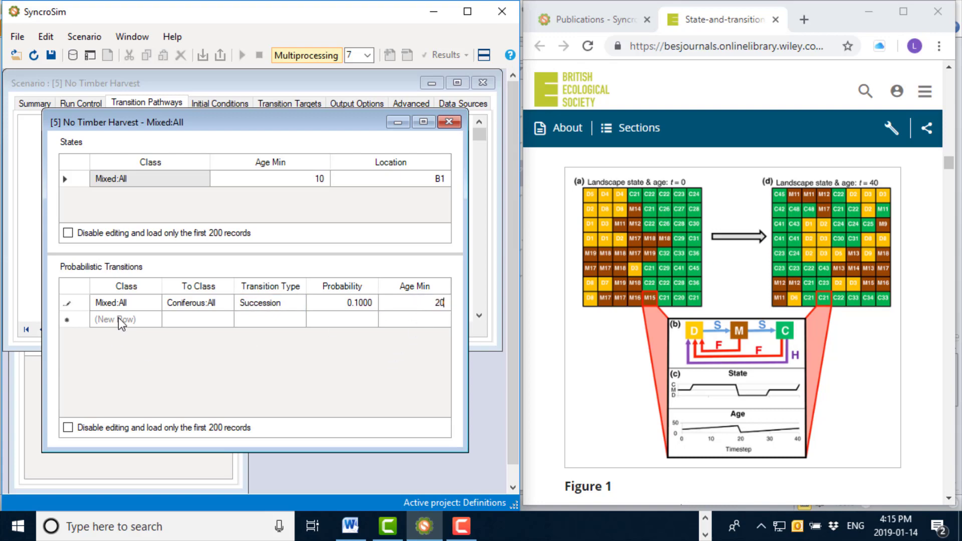
Step: Add a Fire transition from Mixed:All to Deciduous:All with probability 0.08 and no minimum age, and close the Mixed details
click(121, 321)
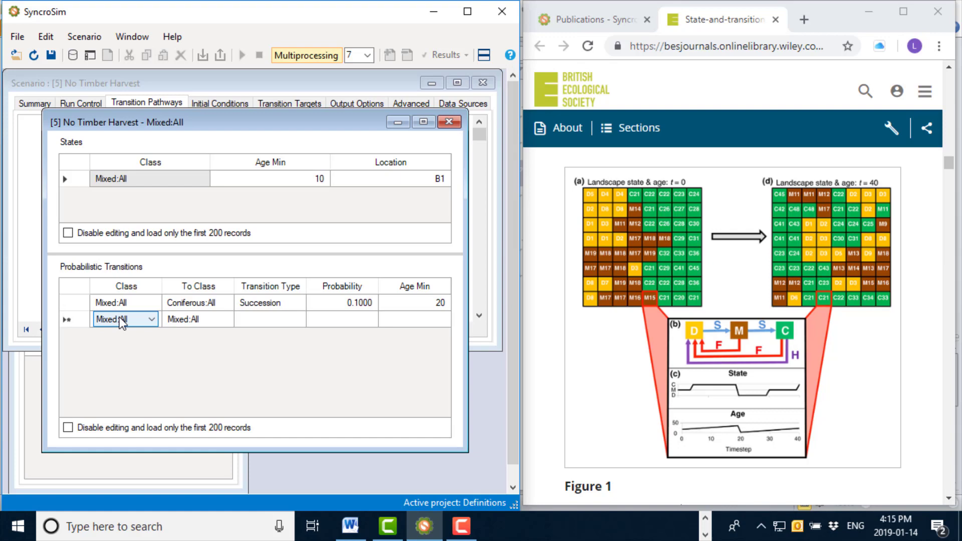
click(223, 315)
click(221, 319)
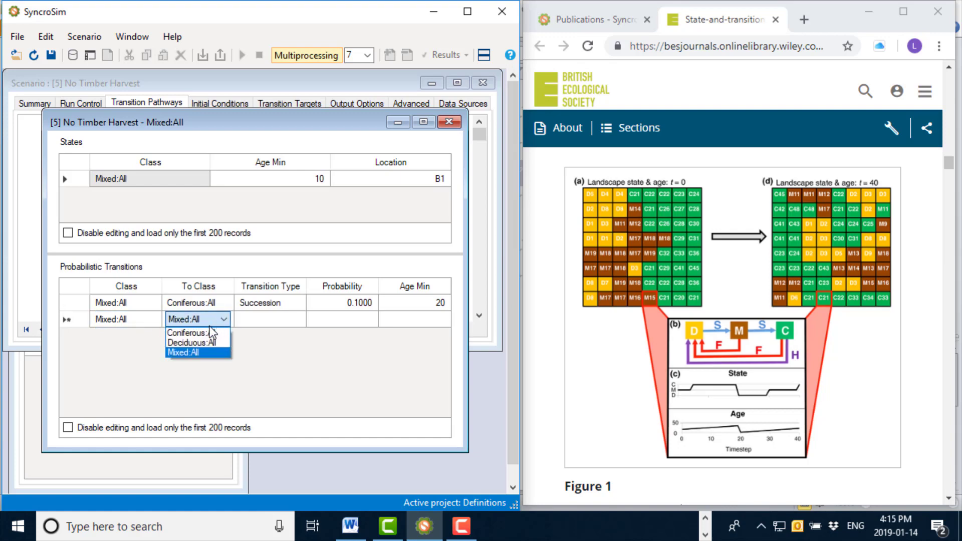
click(203, 346)
click(276, 320)
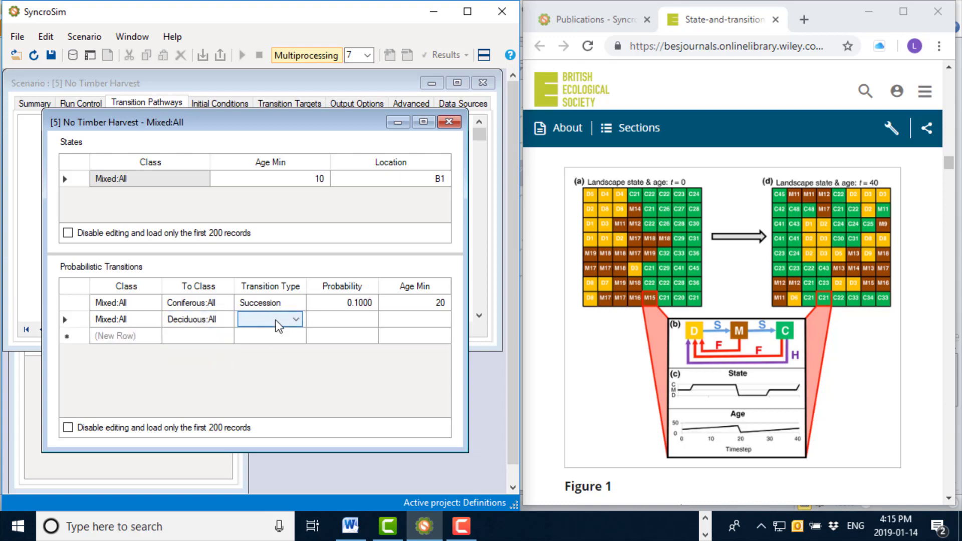
key(f)
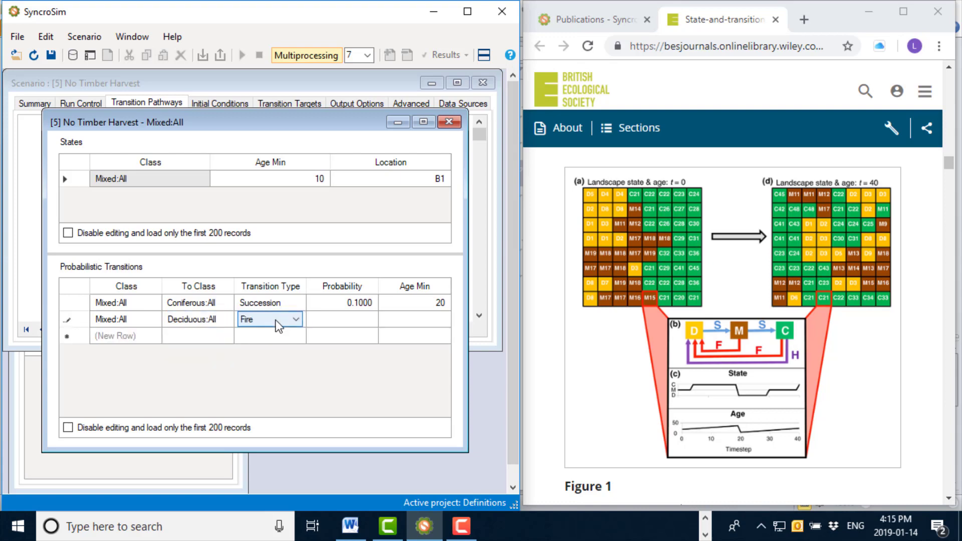
click(369, 322)
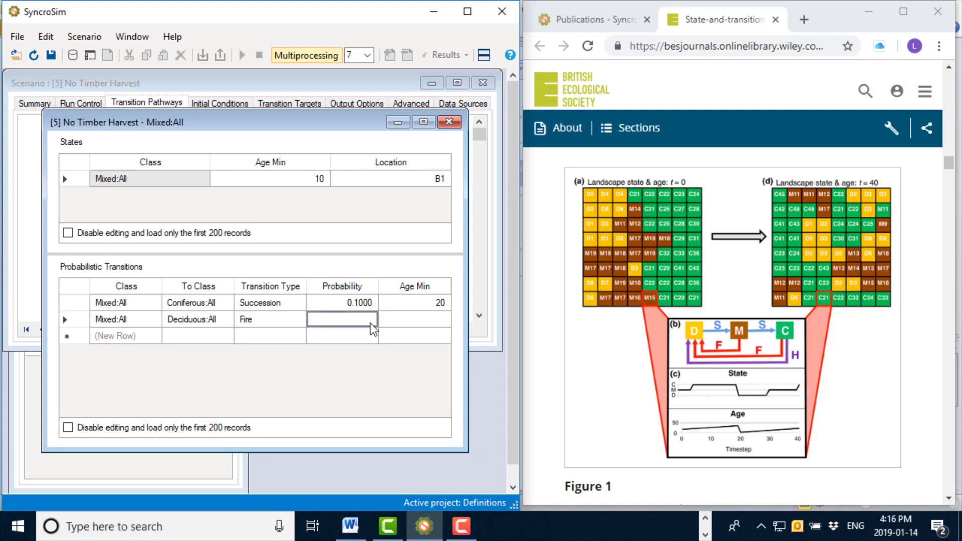
text(0)
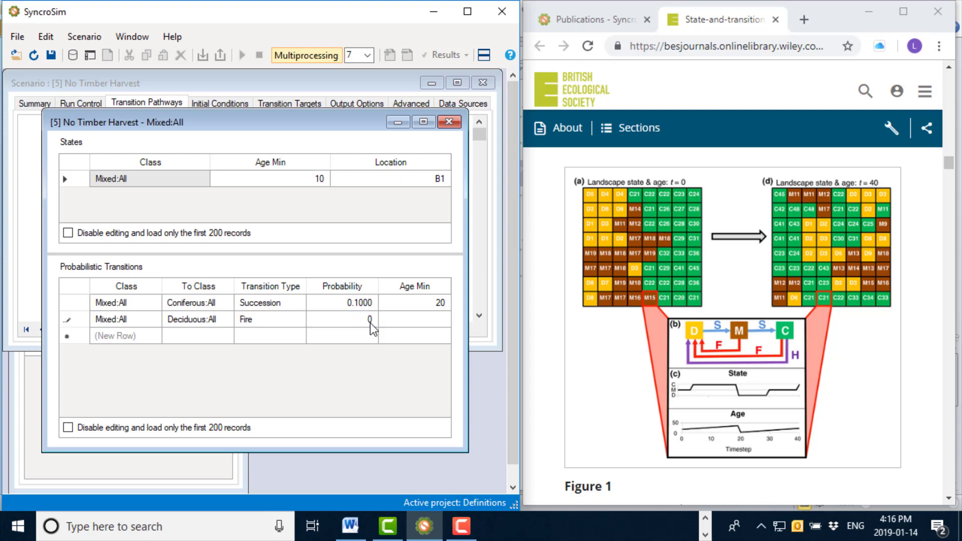
text(.08)
key(Tab)
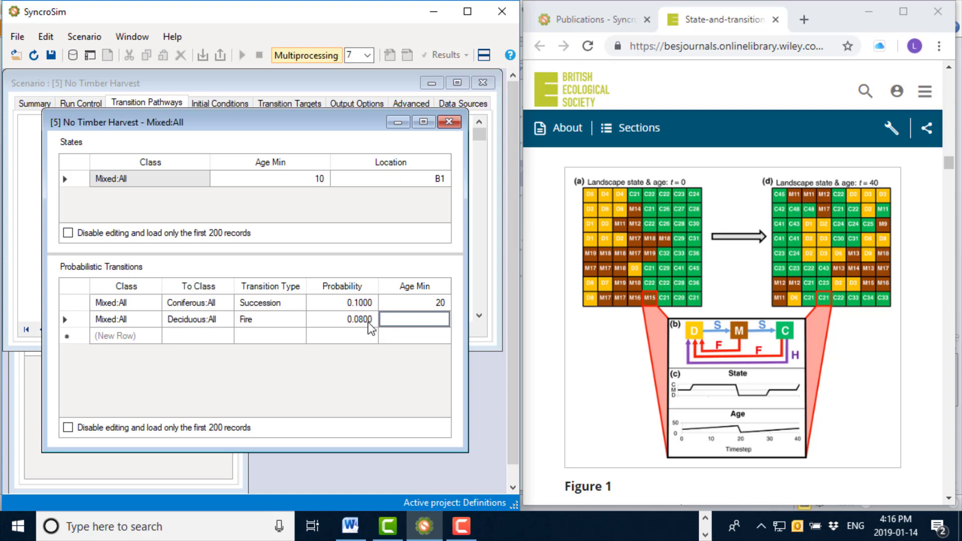
click(448, 122)
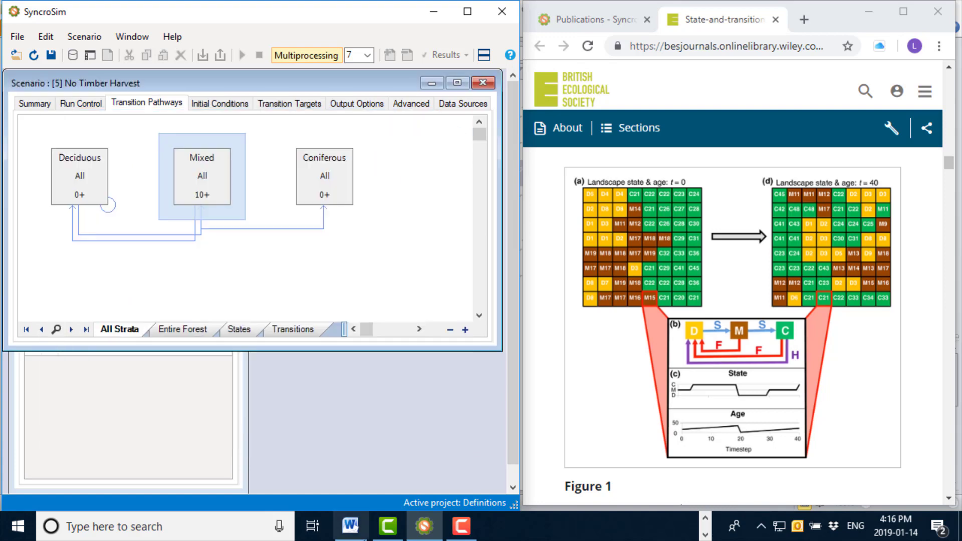
Step: Open the Coniferous state class's details in an enlarged window, show Age Min for its states and set the Coniferous:All minimum age to 20
mouse_move(351, 526)
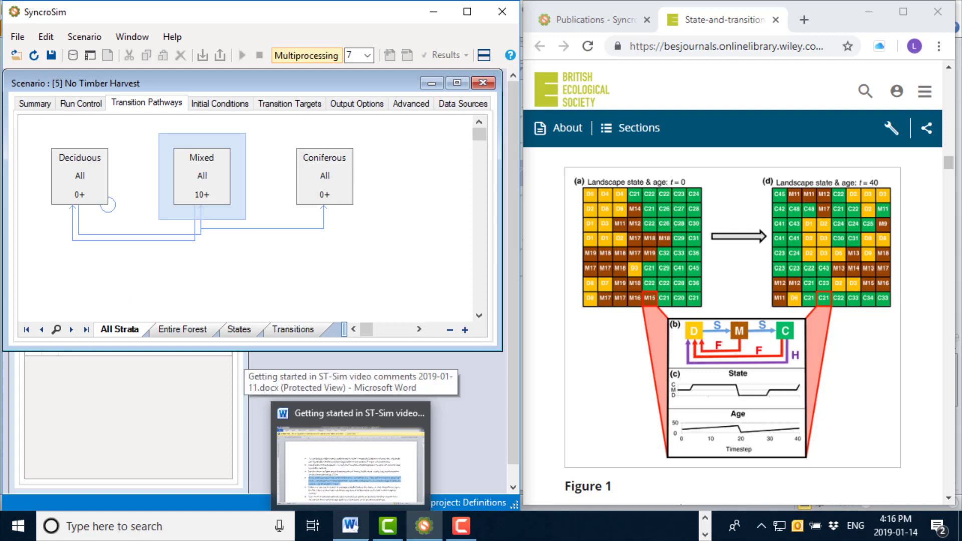
double_click(336, 183)
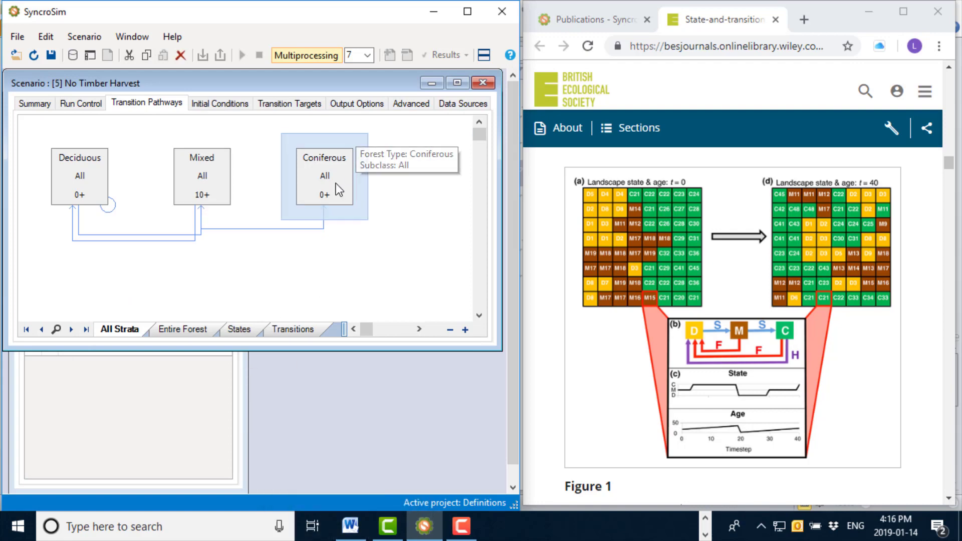
drag(306, 209, 481, 210)
drag(364, 339, 371, 466)
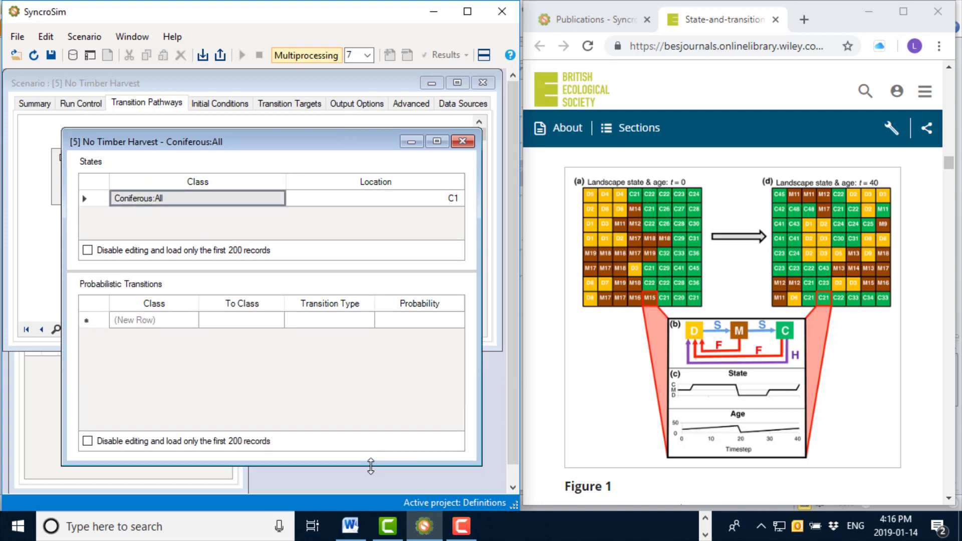
right_click(318, 202)
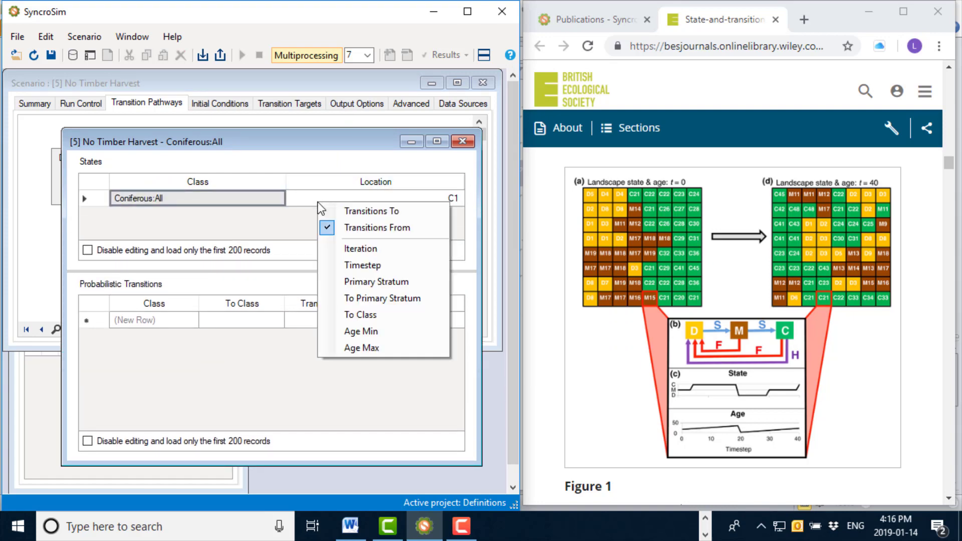
click(378, 331)
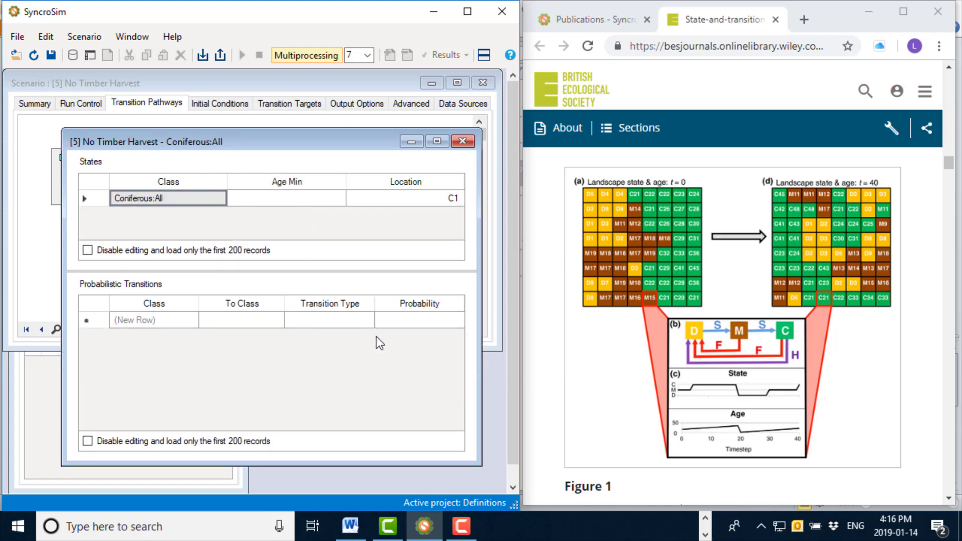
click(288, 198)
text(20)
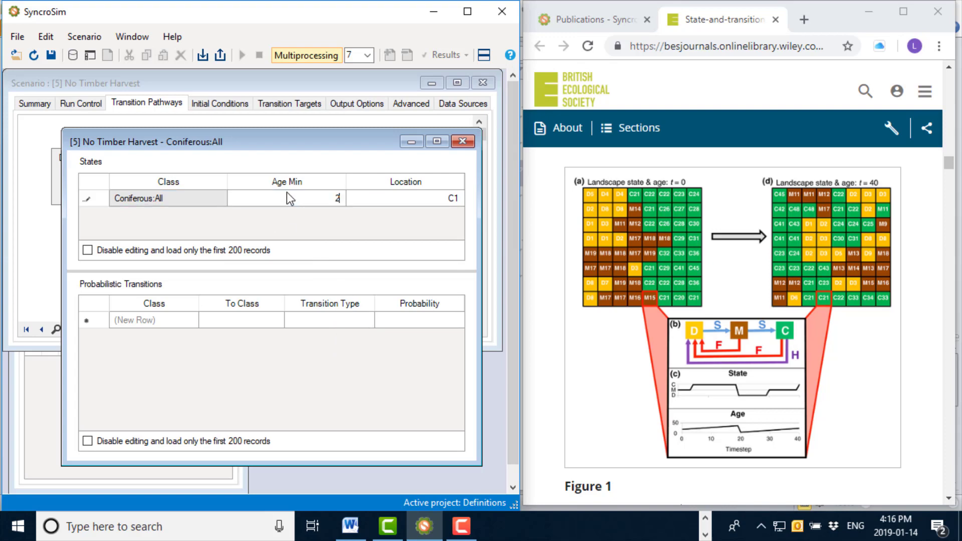
Step: Add a Fire transition from Coniferous:All to Deciduous:All with probability 0.15
click(171, 318)
click(170, 318)
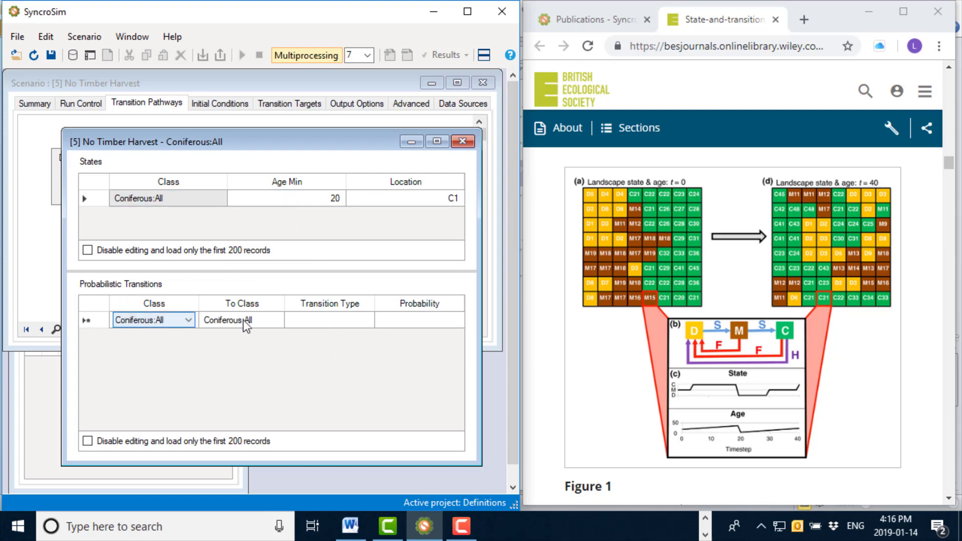
click(269, 319)
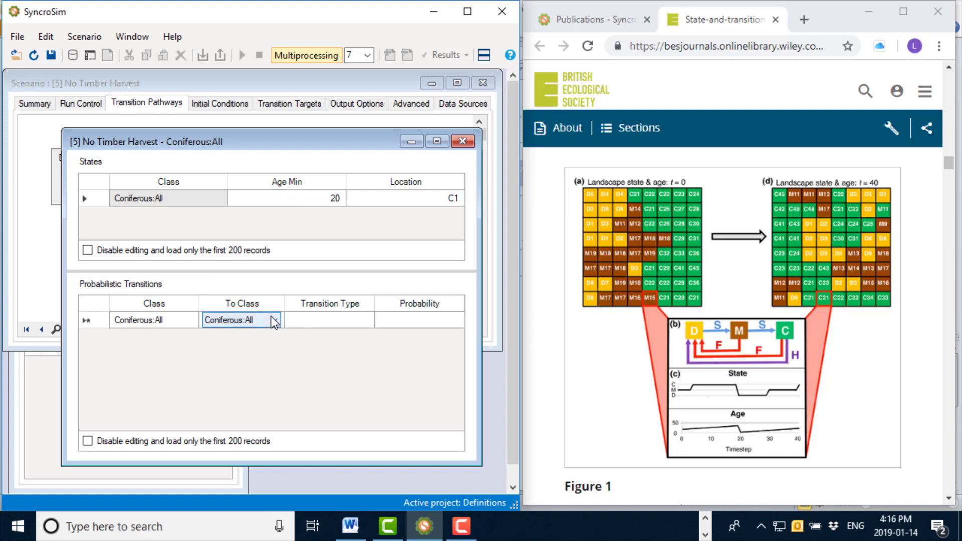
click(272, 319)
click(263, 344)
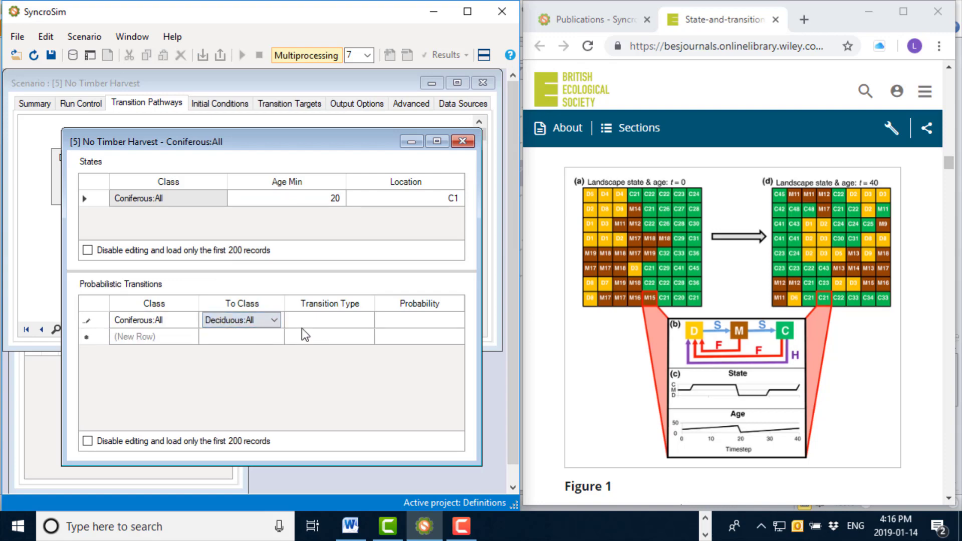
click(329, 323)
text(Fire)
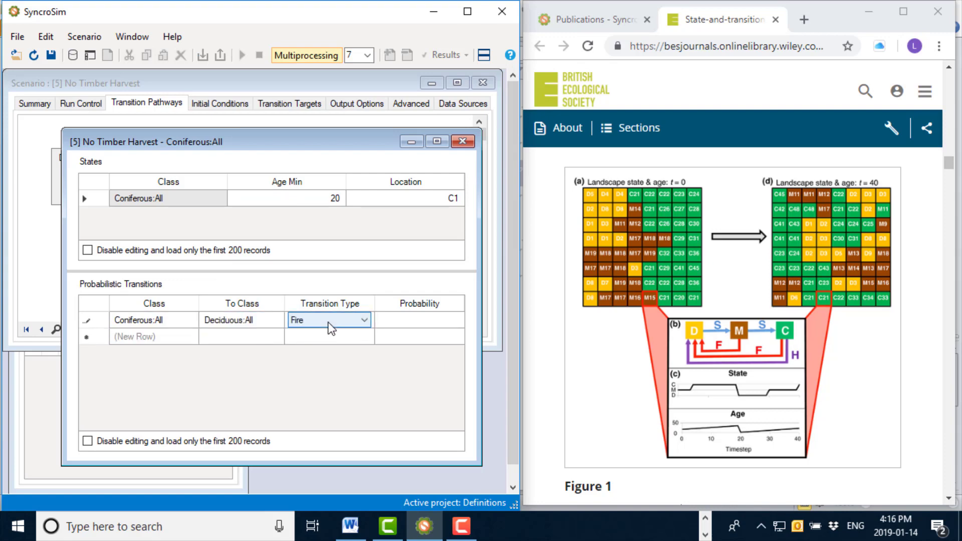
key(Tab)
text(0.)
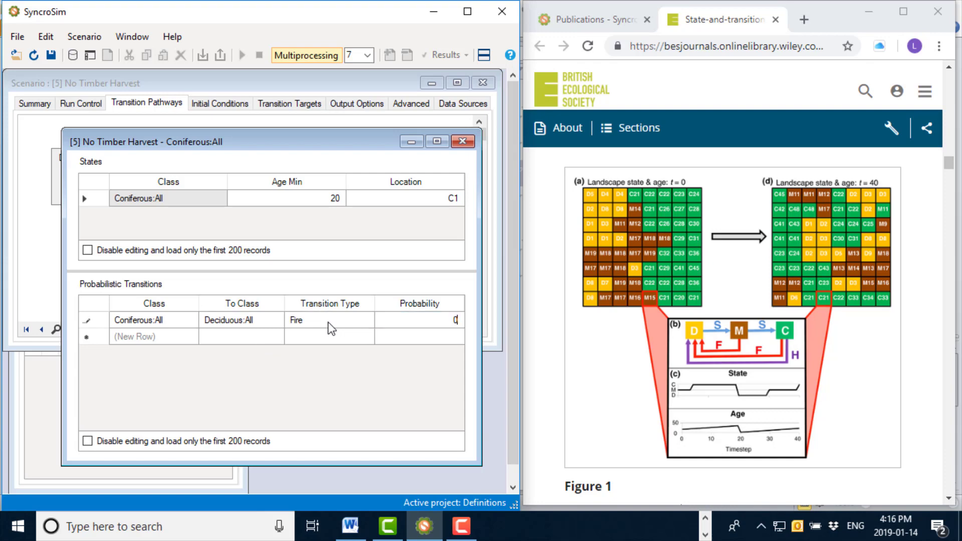
text(15)
Step: Add a Harvest transition from Coniferous:All to Deciduous:All with probability 1
click(165, 336)
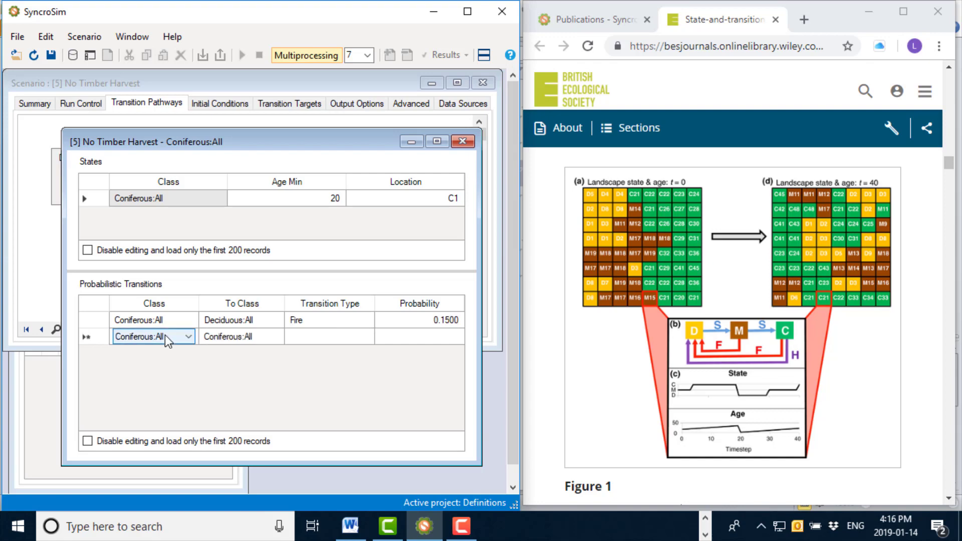
click(253, 336)
click(269, 339)
click(275, 339)
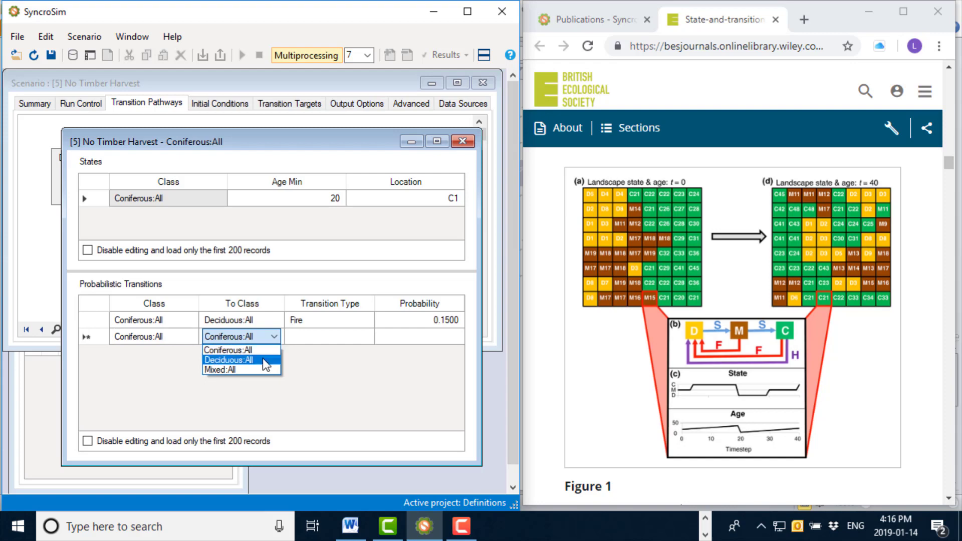
click(265, 359)
click(297, 337)
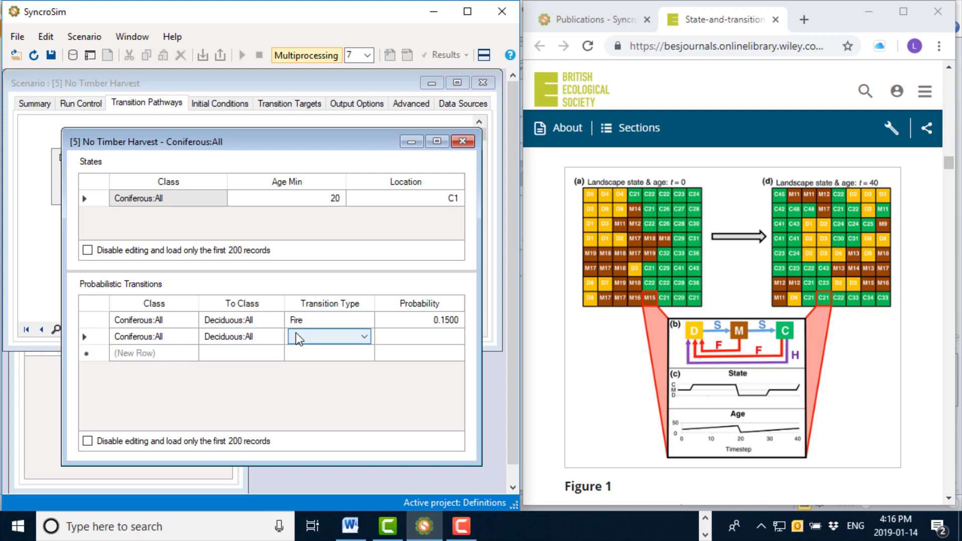
key(h)
key(Tab)
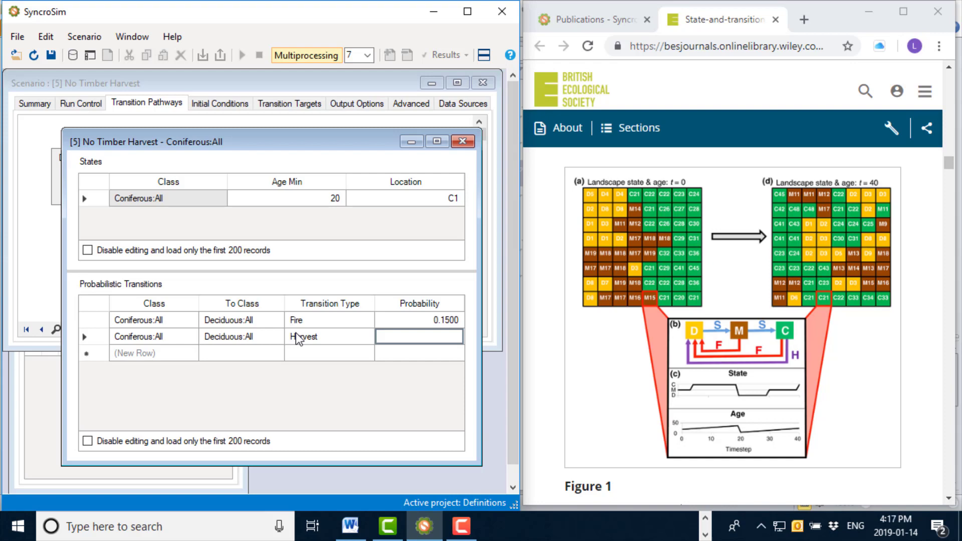
text(1)
key(Up)
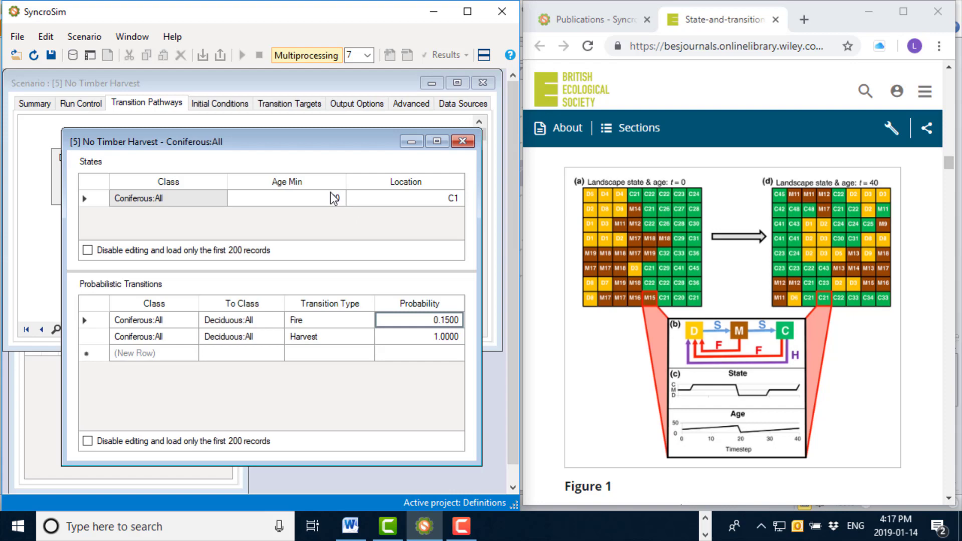
Step: Show Age Min for the Coniferous probabilistic transitions and set it to 30 for the Harvest transition, leaving Fire without one
right_click(351, 343)
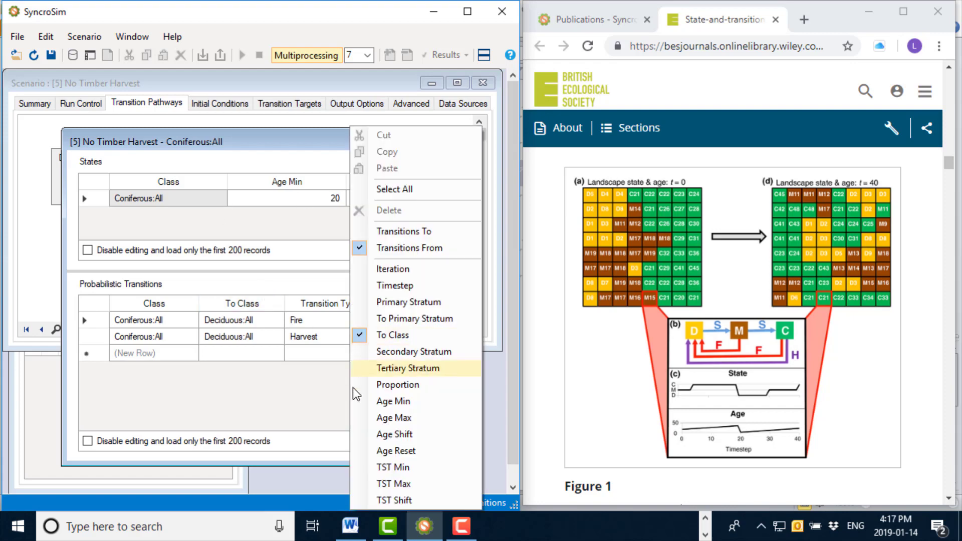
click(384, 402)
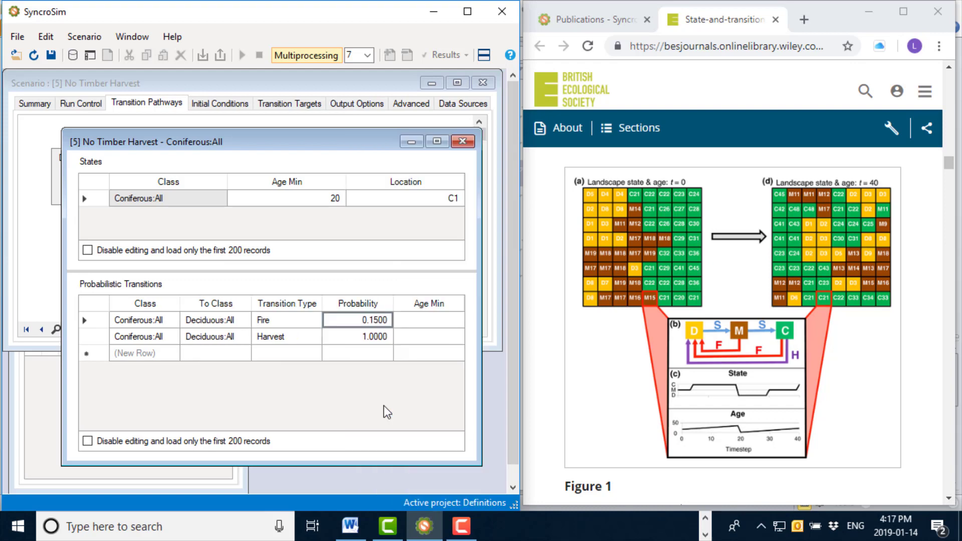
click(411, 336)
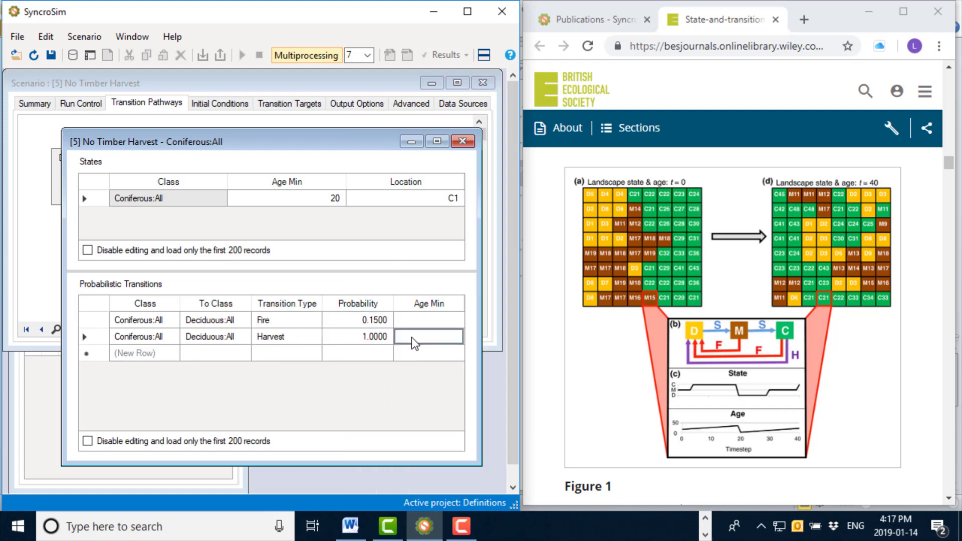
text(30)
click(425, 328)
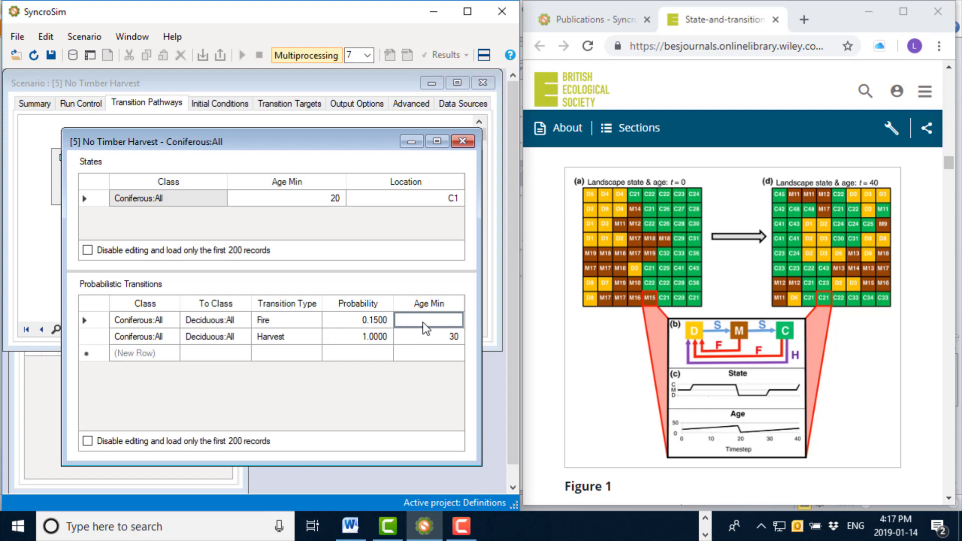
Step: Close the Coniferous details and maximize the application window
click(463, 141)
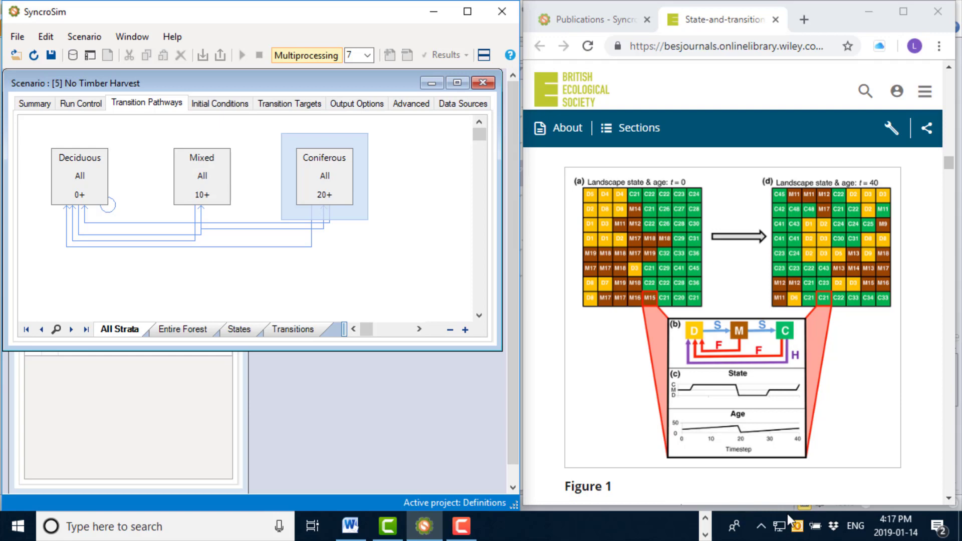
click(468, 12)
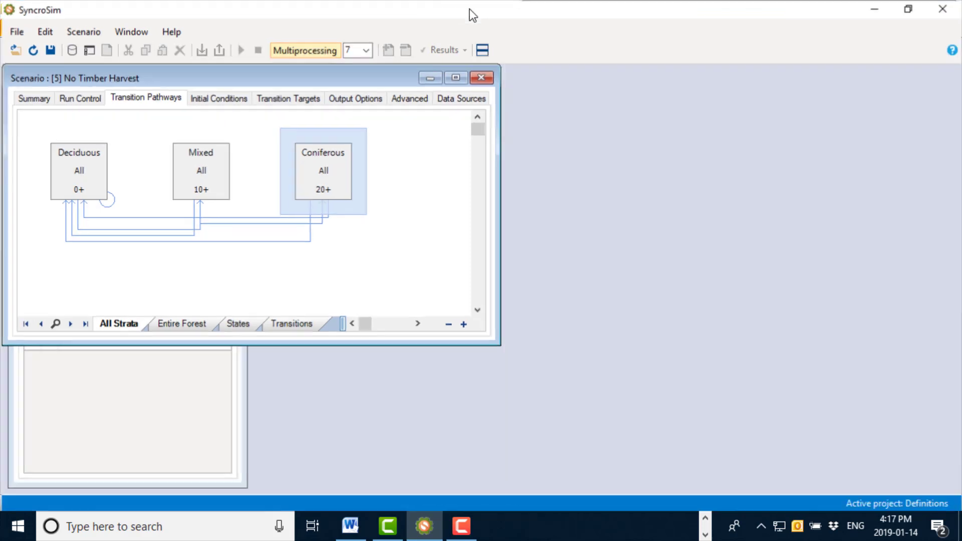
Step: Tile the open windows and set the non-spatial initial conditions to 1000 total hectares and 1000 simulation cells
click(481, 49)
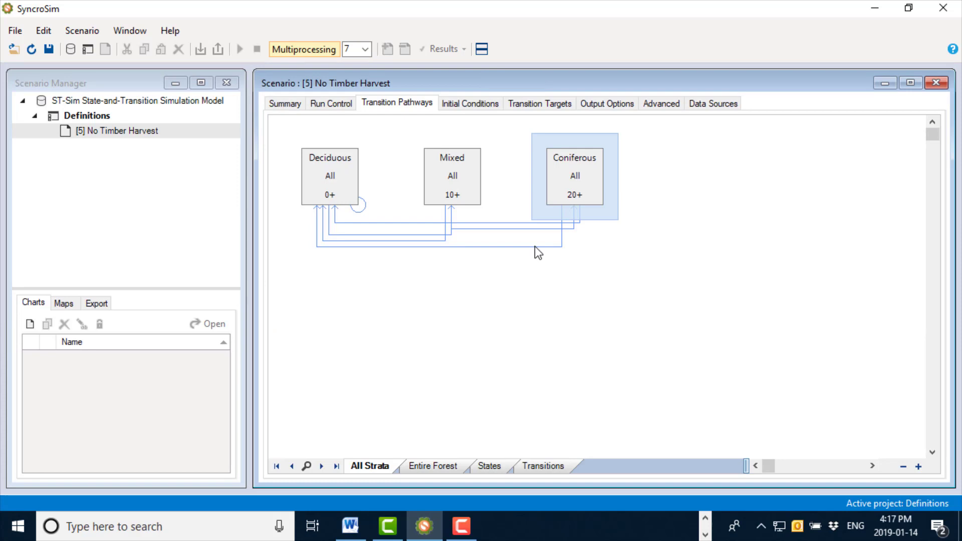
click(492, 102)
click(636, 133)
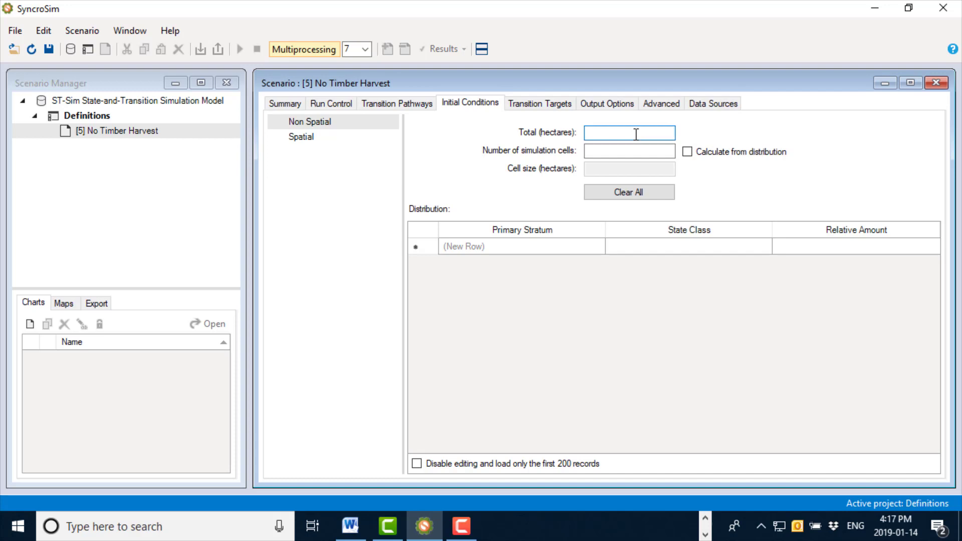
text(1000)
click(614, 149)
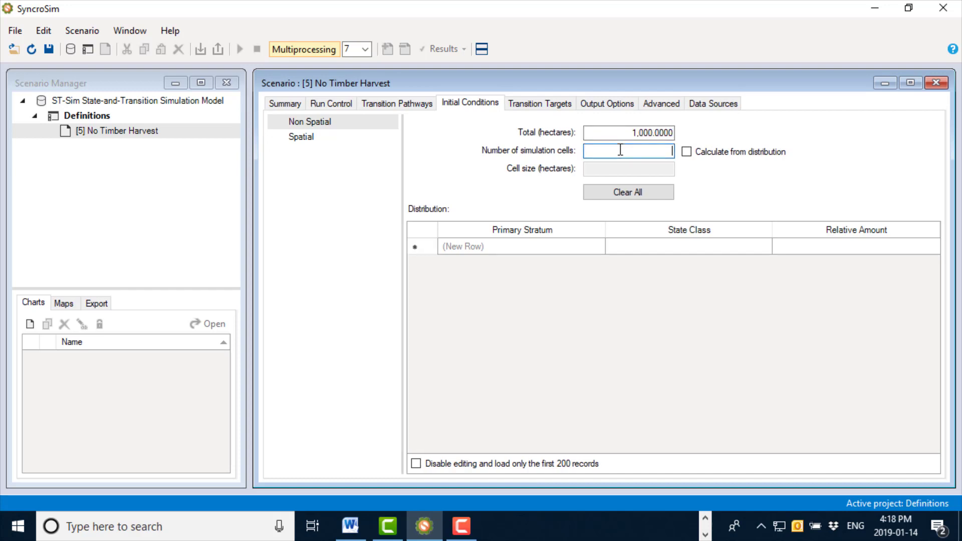
text(1000)
click(592, 133)
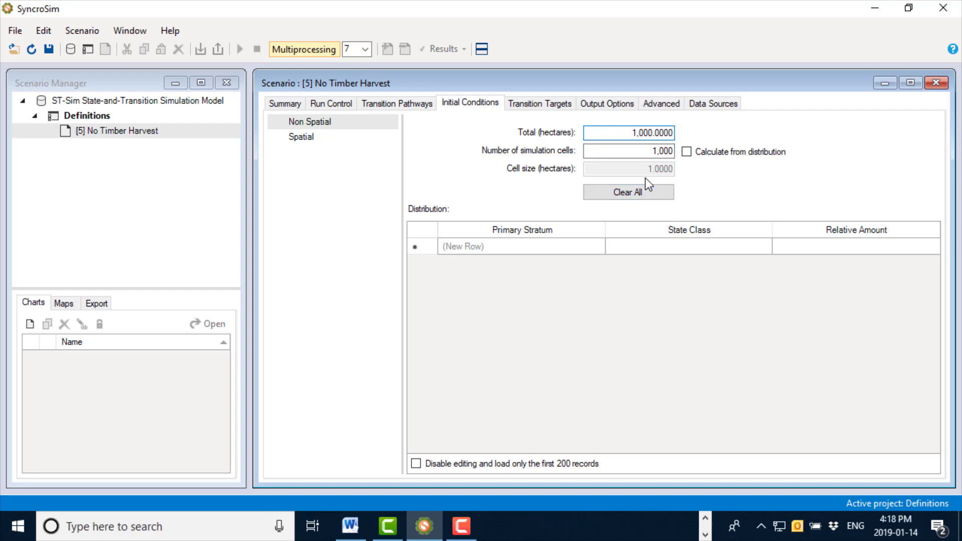
Step: Show the Age Min and Age Max columns in the initial conditions distribution table
right_click(563, 248)
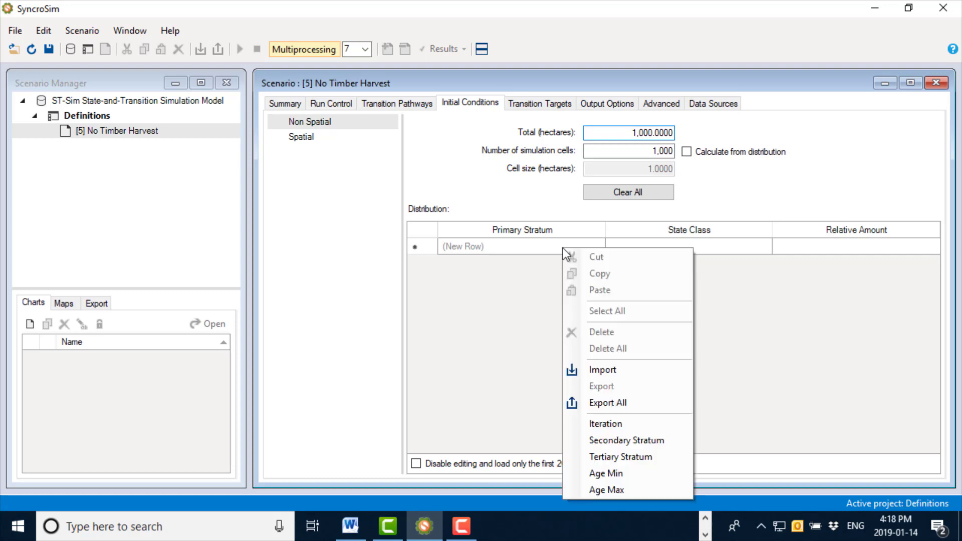
click(618, 471)
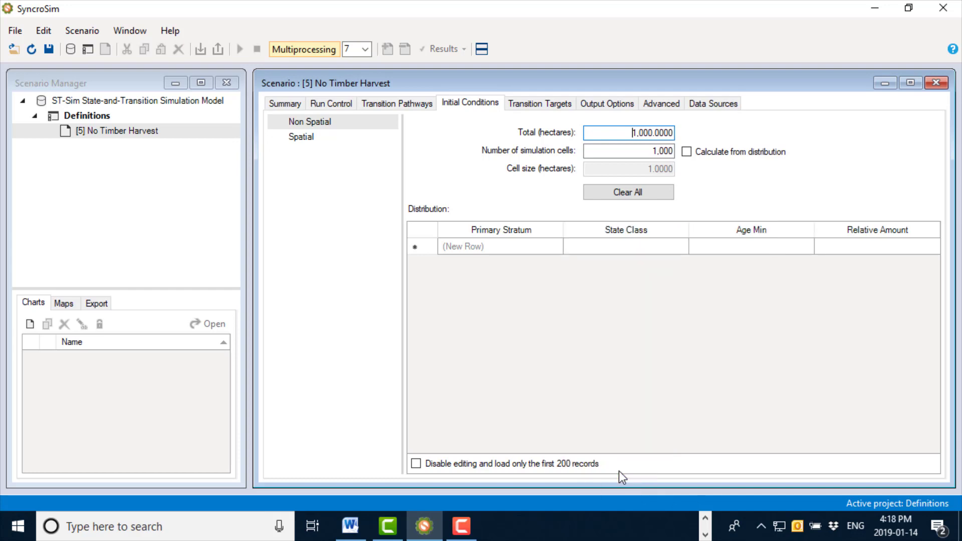
right_click(626, 246)
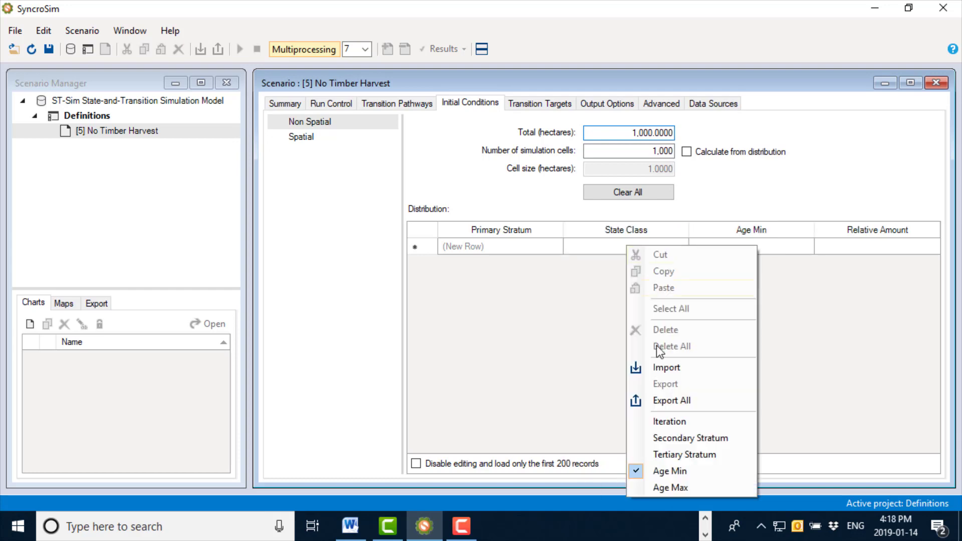
click(684, 485)
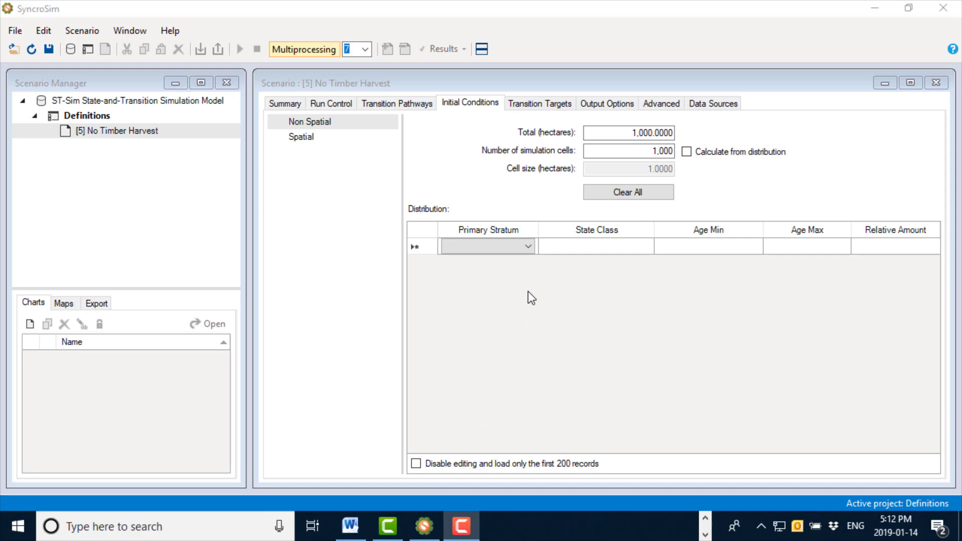
Step: Add a distribution row for the Entire Forest stratum with state class Deciduous:All
click(527, 245)
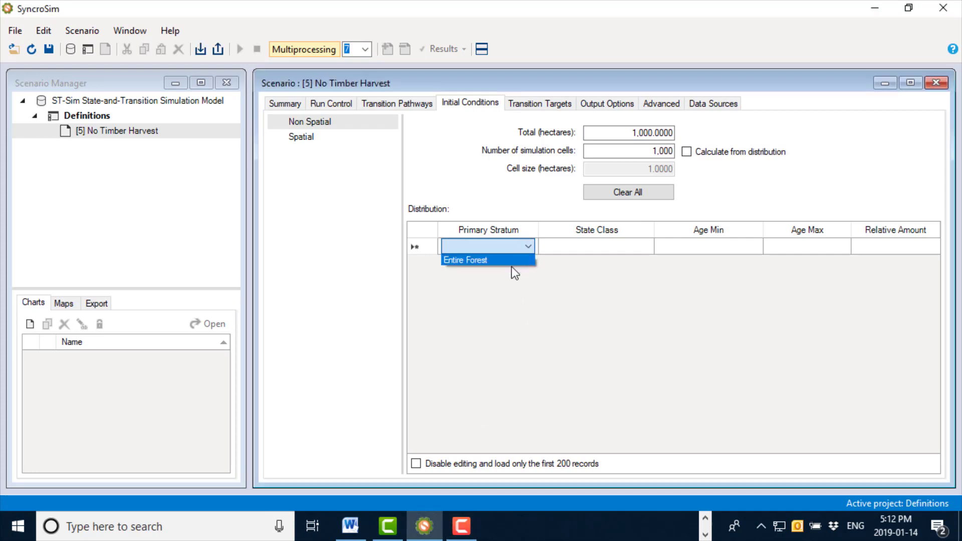
click(512, 266)
click(512, 248)
click(516, 260)
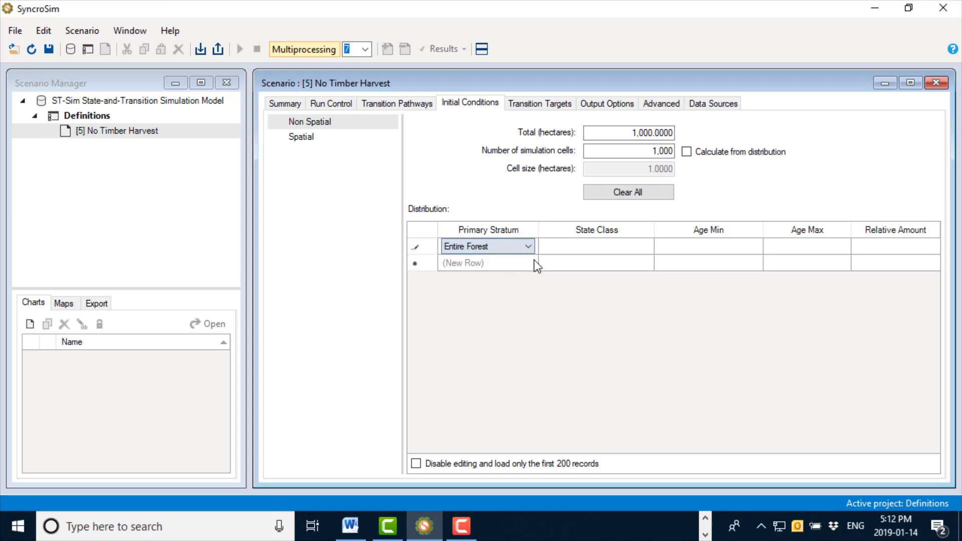
click(561, 248)
click(573, 250)
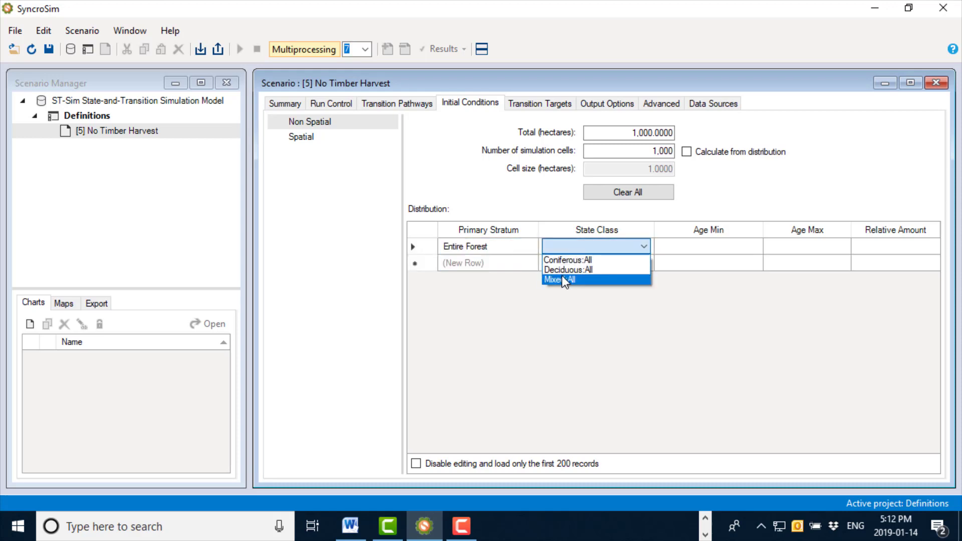
click(566, 266)
Step: Set the Deciduous:All row's Age Max to 10 and its Relative Amount to 40, leaving Age Min blank
click(749, 252)
click(807, 253)
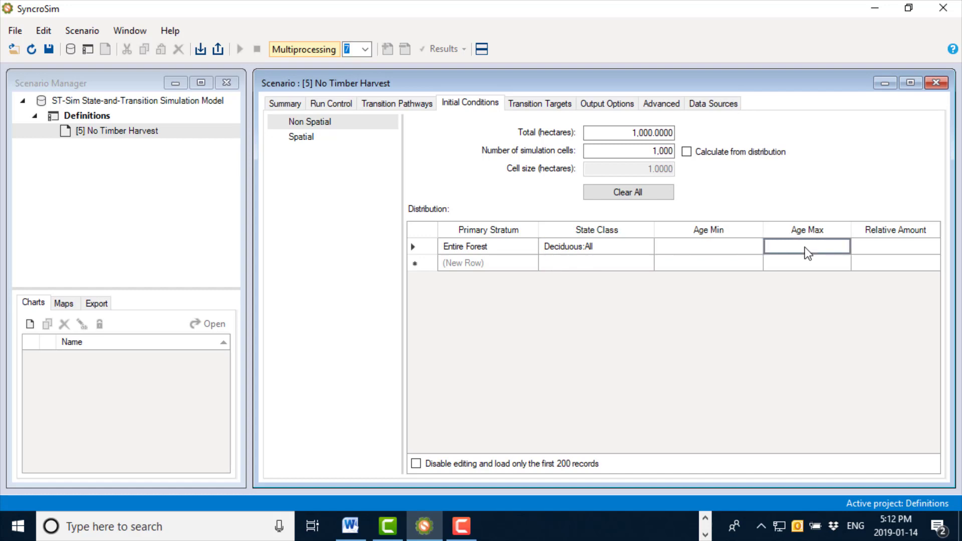
text(4)
key(BackSpace)
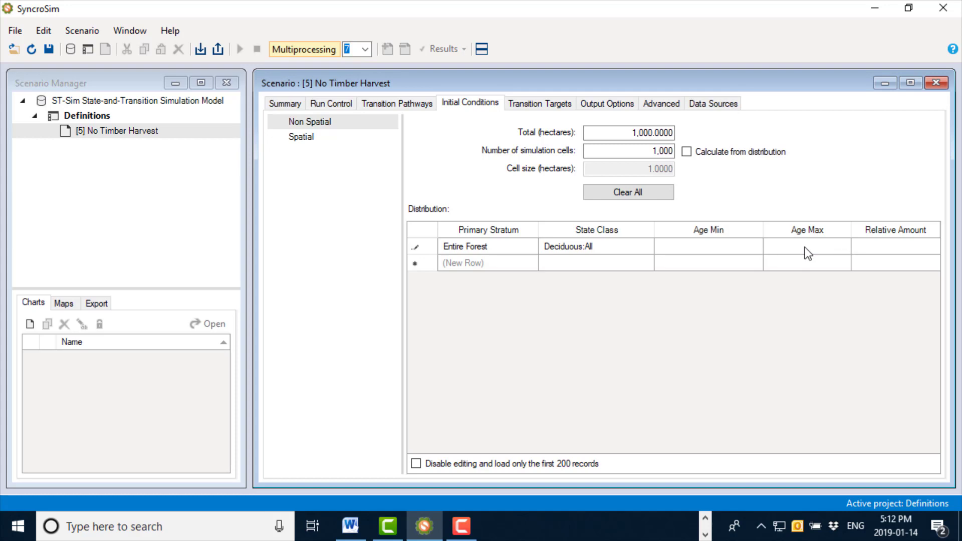
text(10)
click(906, 253)
text(40)
Step: Add a second distribution row for the Entire Forest stratum with state class Mixed:All
click(507, 262)
click(513, 264)
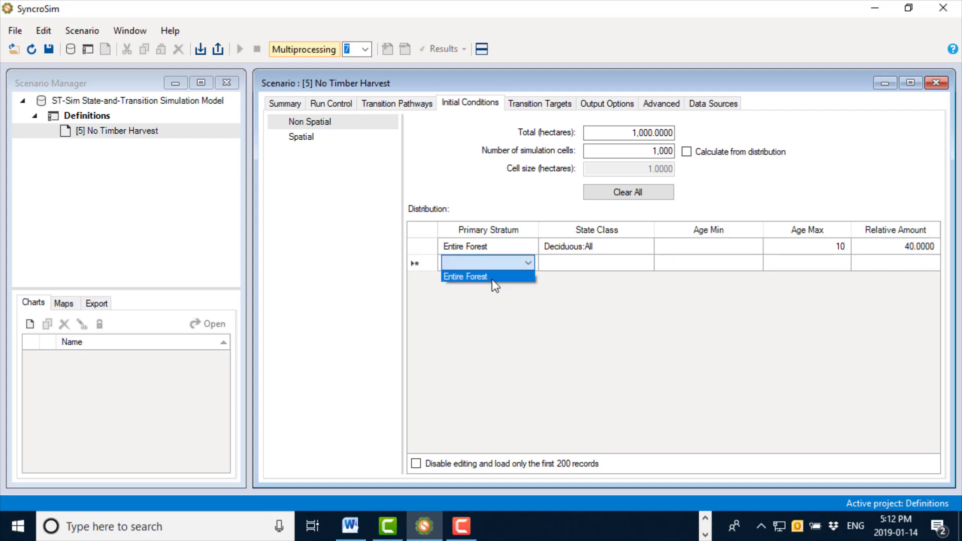
click(494, 276)
click(564, 255)
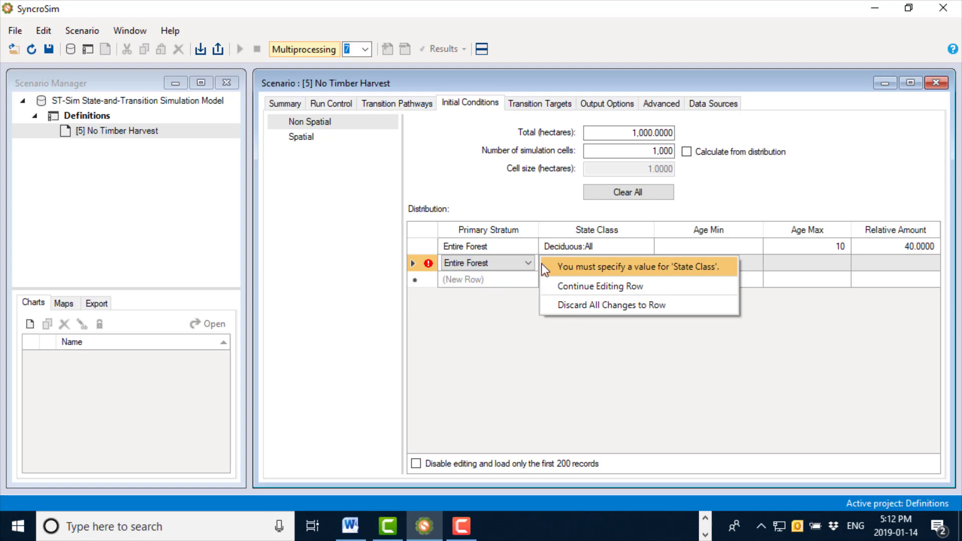
click(489, 263)
click(573, 269)
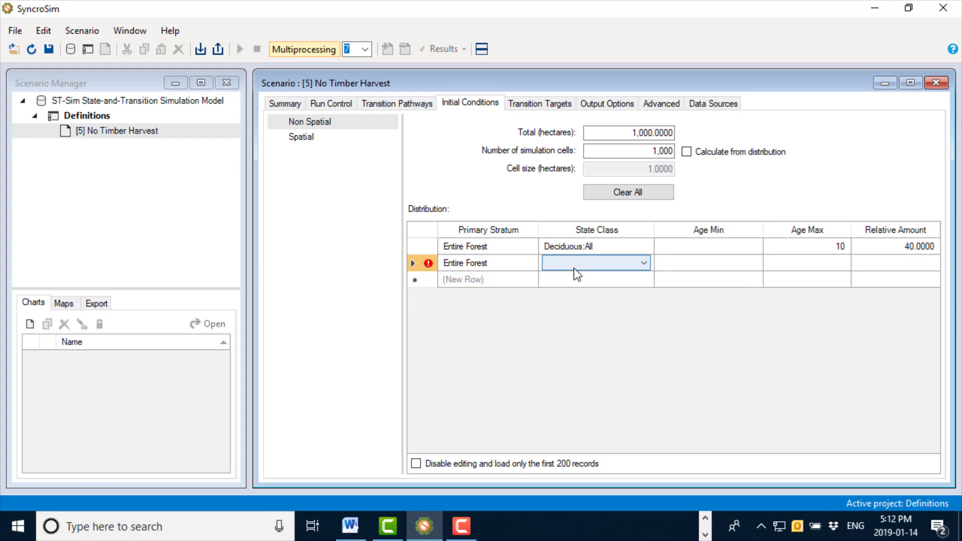
click(574, 269)
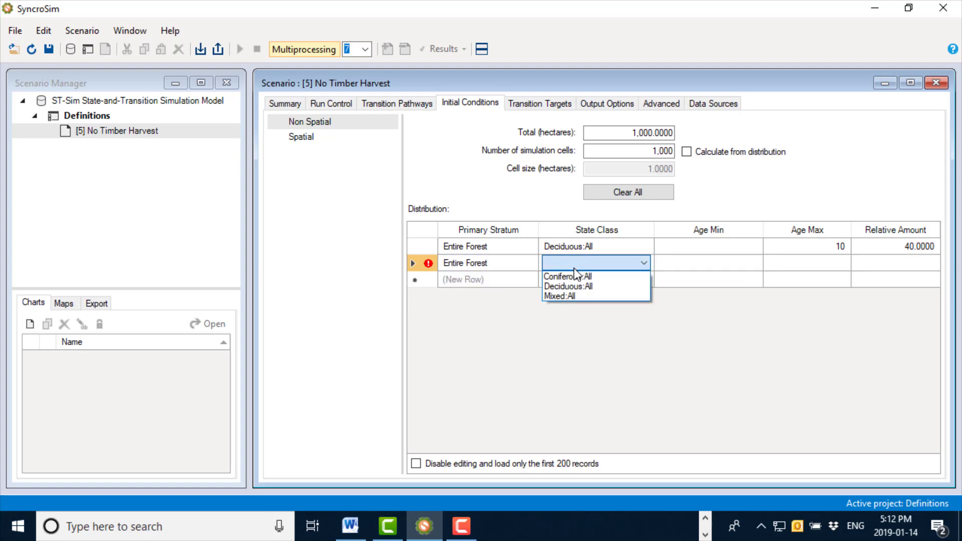
click(564, 296)
Step: Set the Mixed:All row's age range to 10 through 20 and its Relative Amount to 40
click(711, 269)
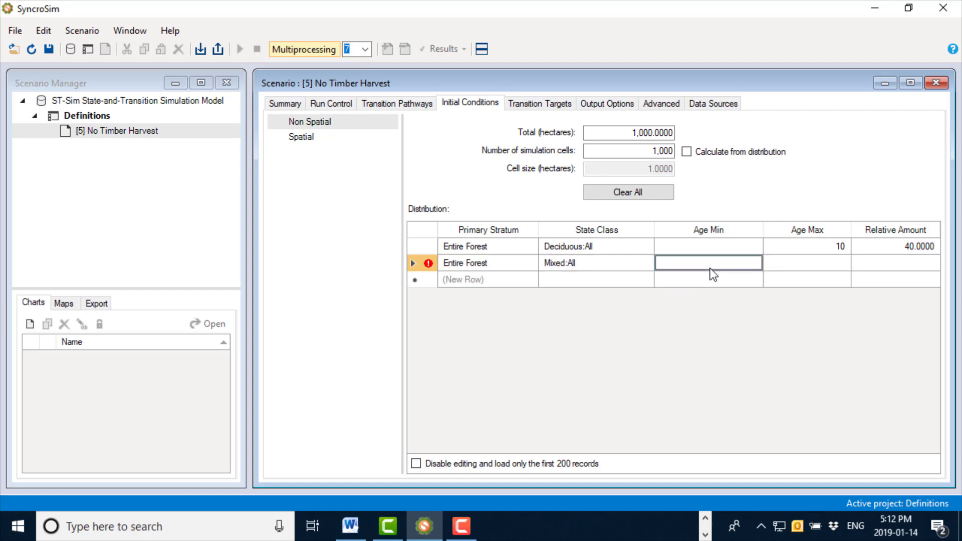
text(10)
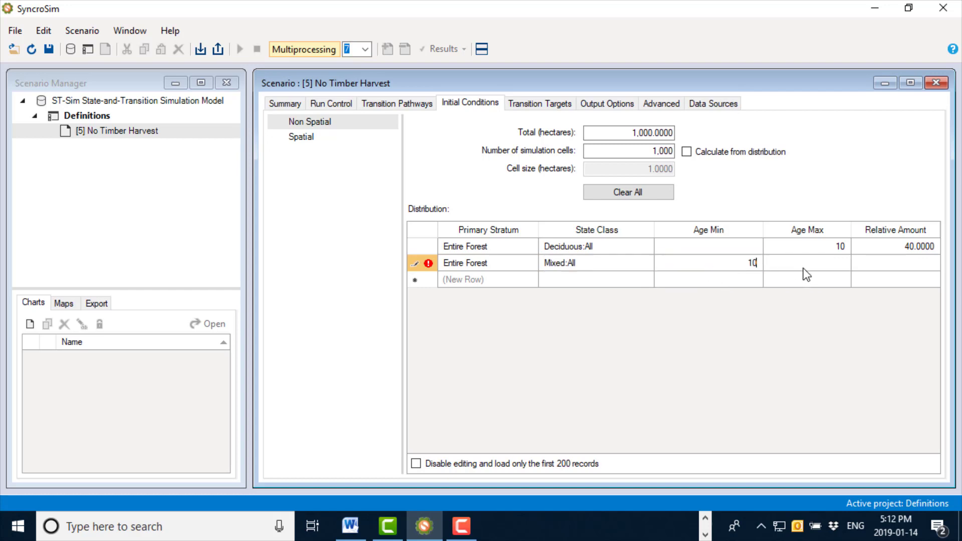
click(804, 270)
text(20)
click(896, 270)
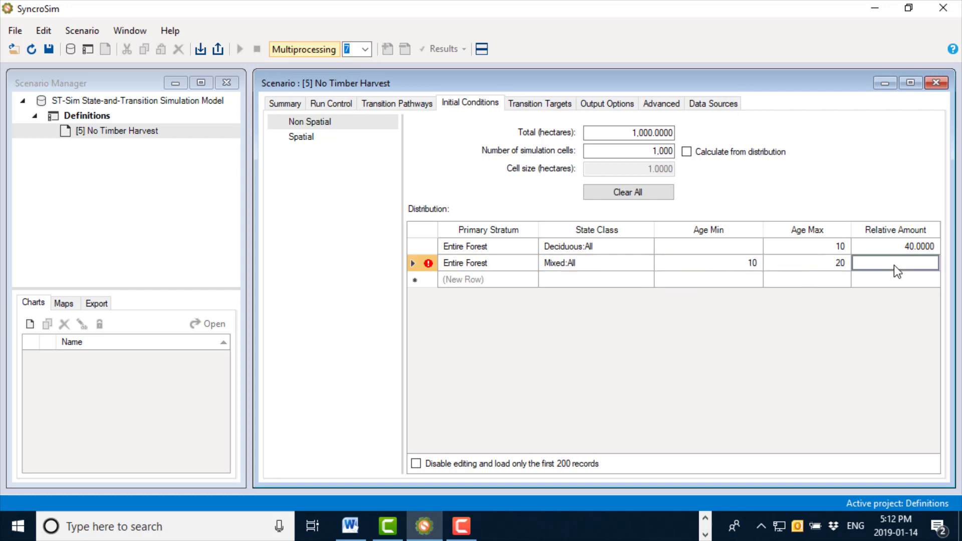
text(40)
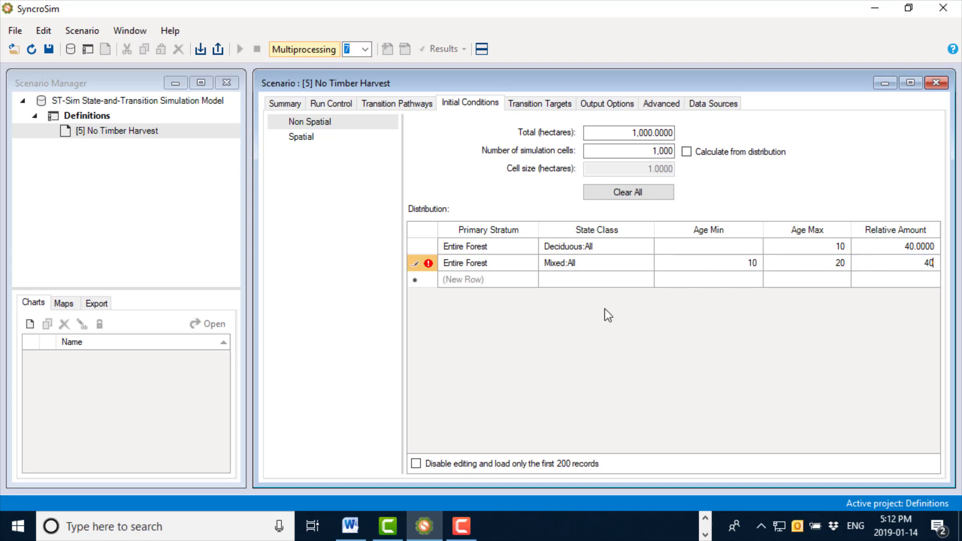
Step: Add a third distribution row for the Entire Forest stratum with state class Coniferous:All
click(495, 281)
click(519, 282)
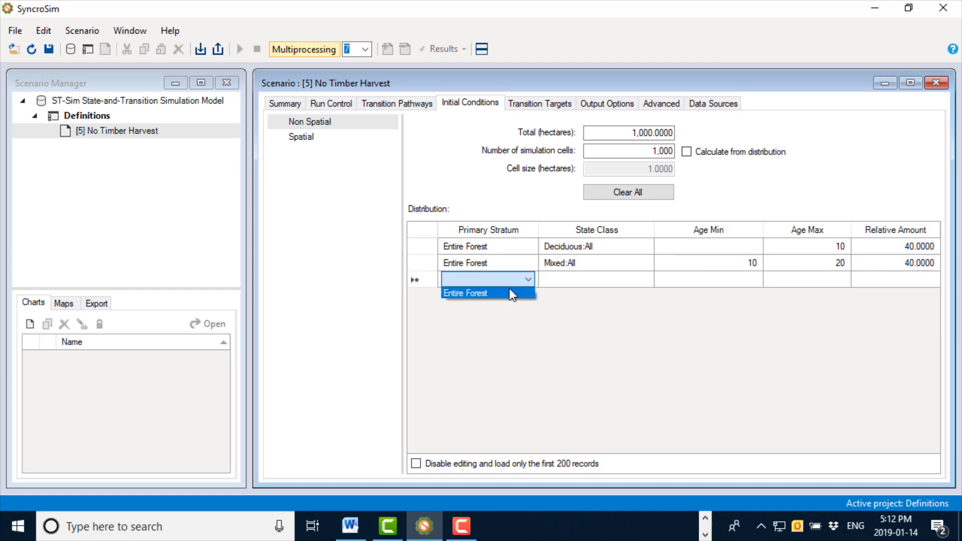
click(510, 294)
click(583, 286)
click(581, 283)
click(576, 292)
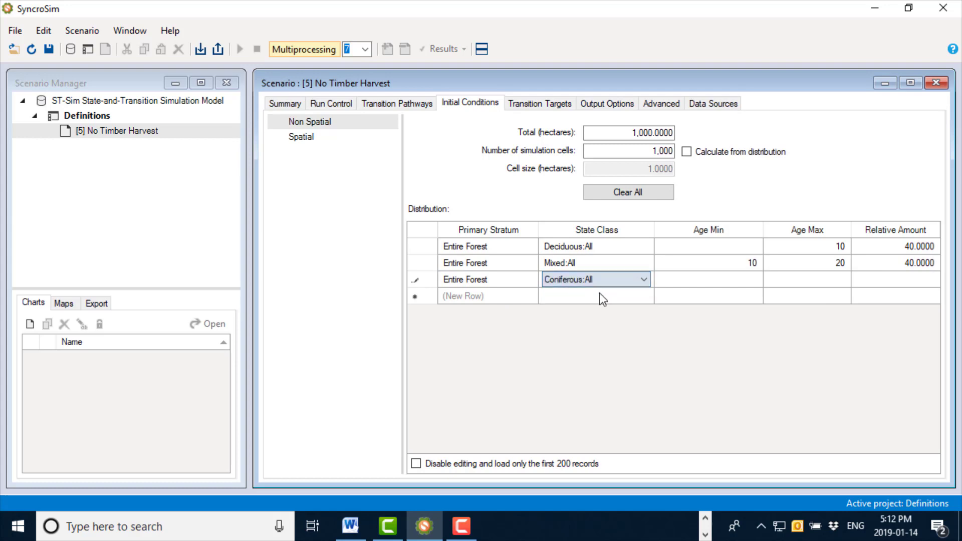
Step: Set the Coniferous:All row's age range to 60 through 100 and its Relative Amount to 20
click(747, 285)
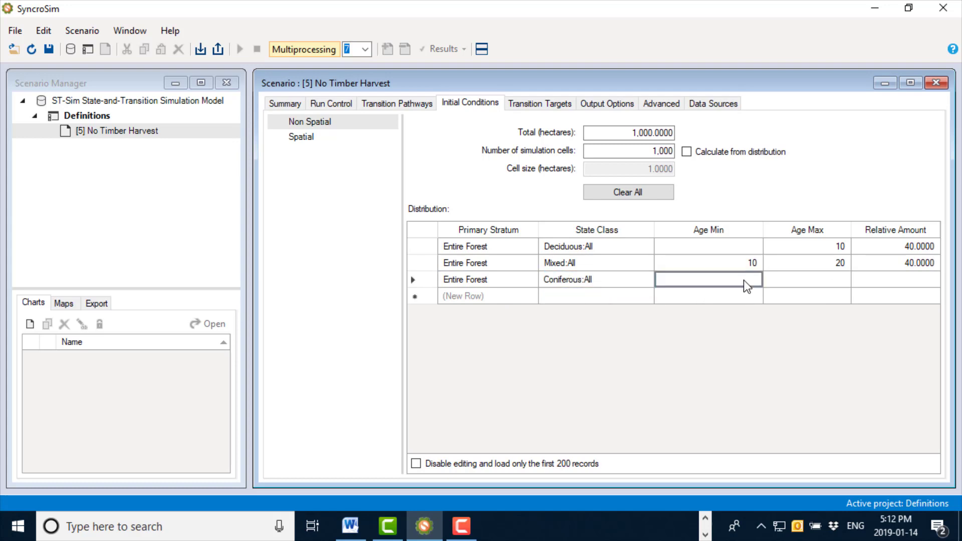
text(60)
click(778, 281)
text(100)
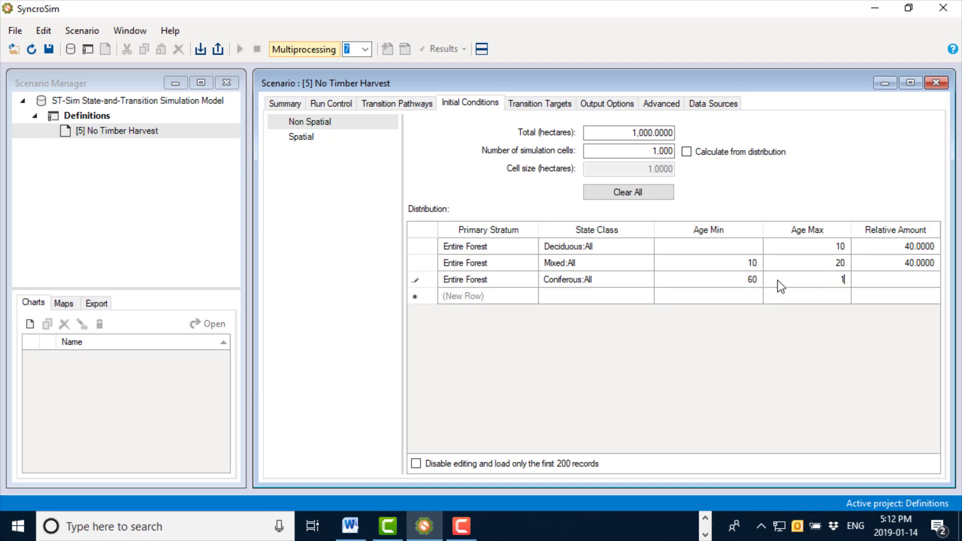
click(922, 276)
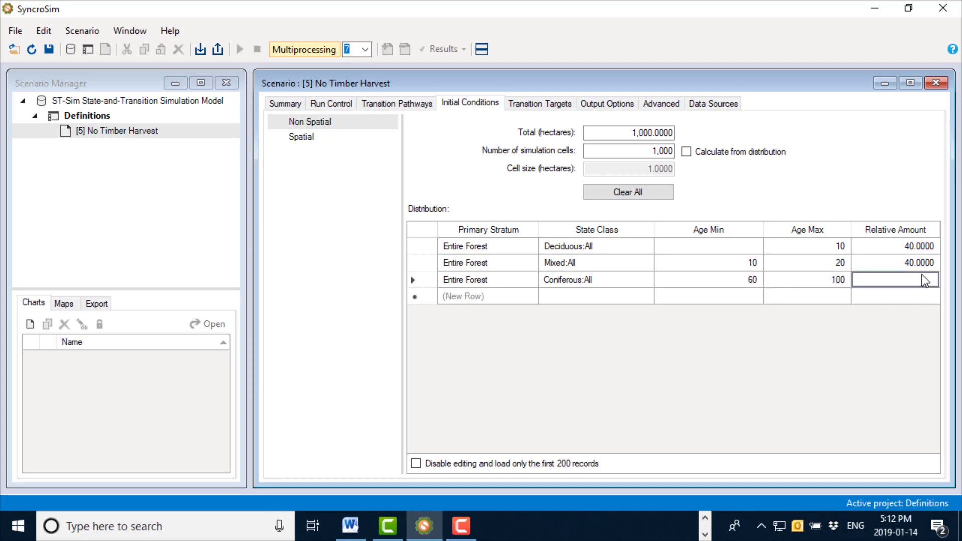
text(20)
click(857, 261)
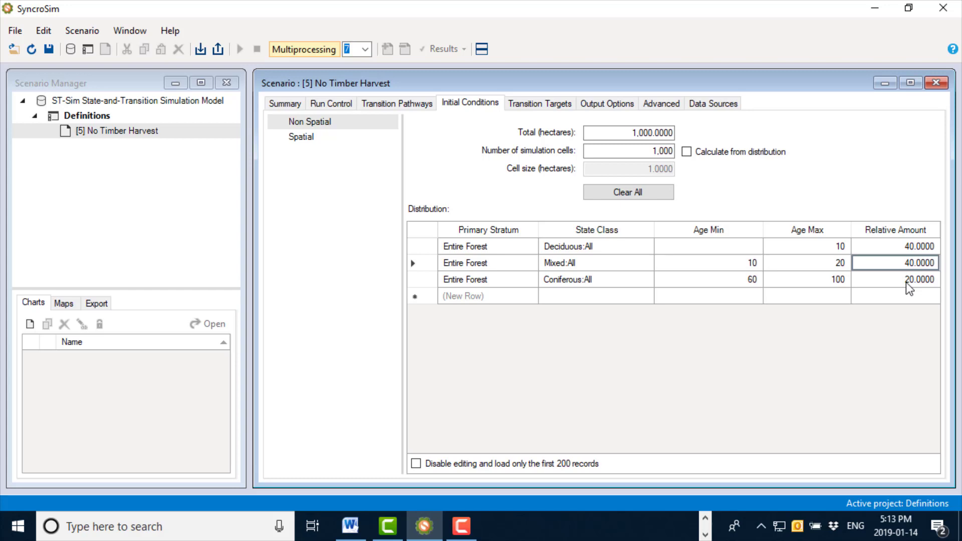
Step: Add a transition target for Harvest [Type] with a target area of 0 hectares
click(543, 106)
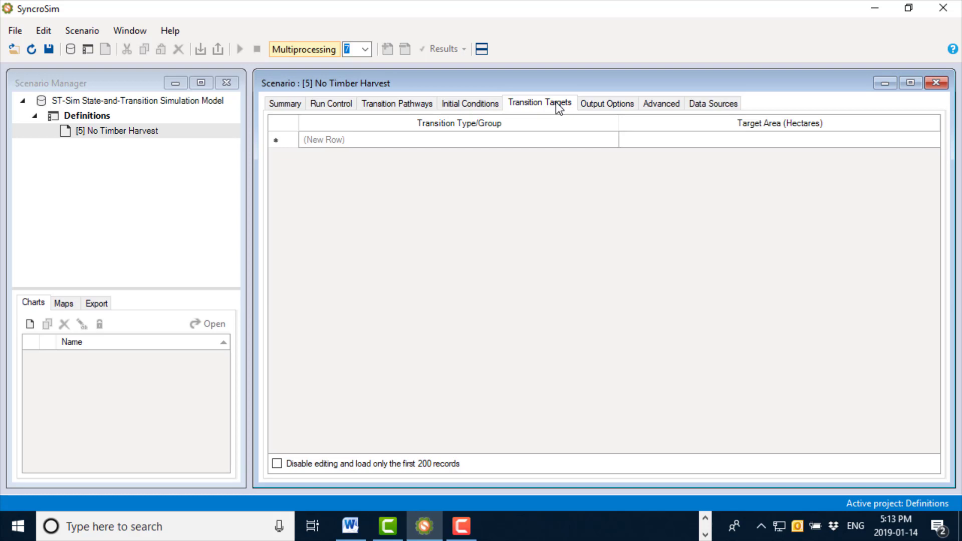
click(582, 139)
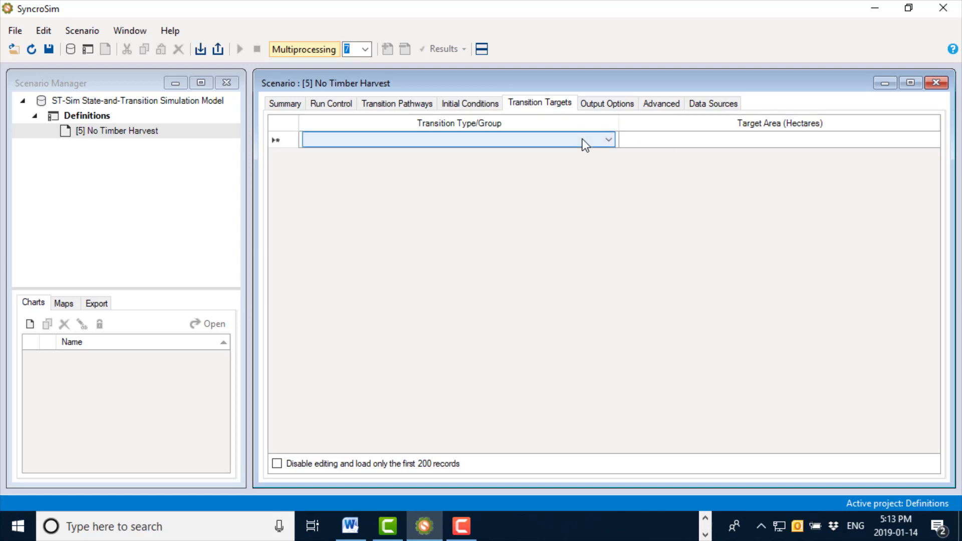
click(582, 139)
click(468, 164)
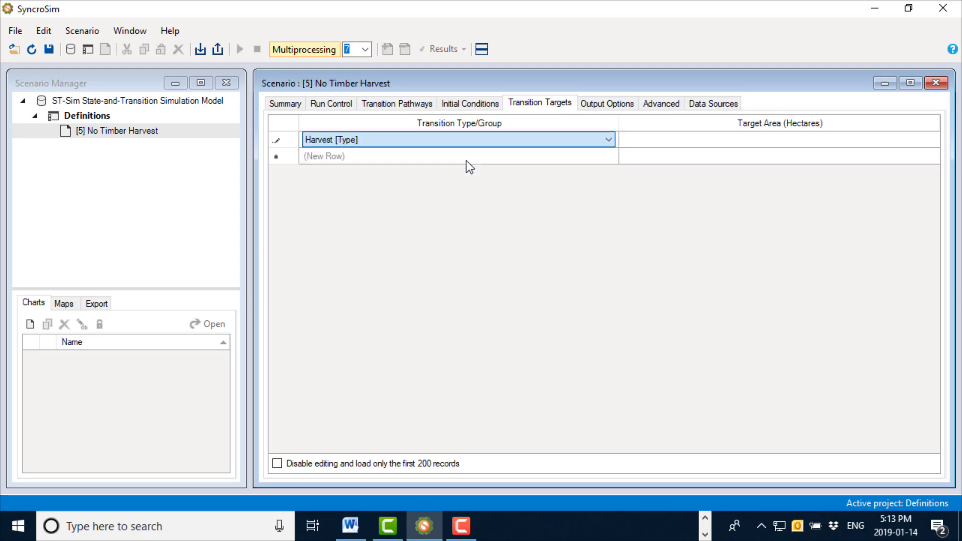
click(722, 143)
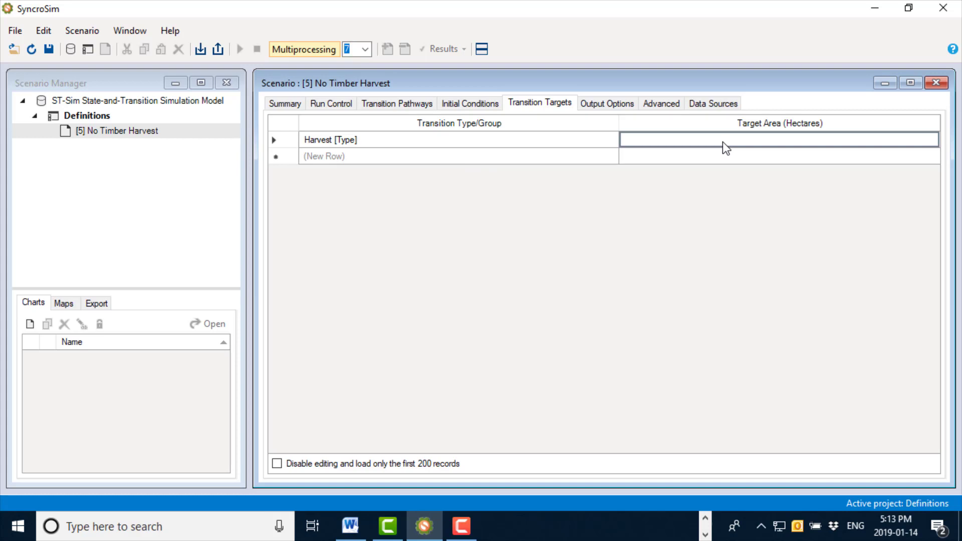
text(0)
click(644, 157)
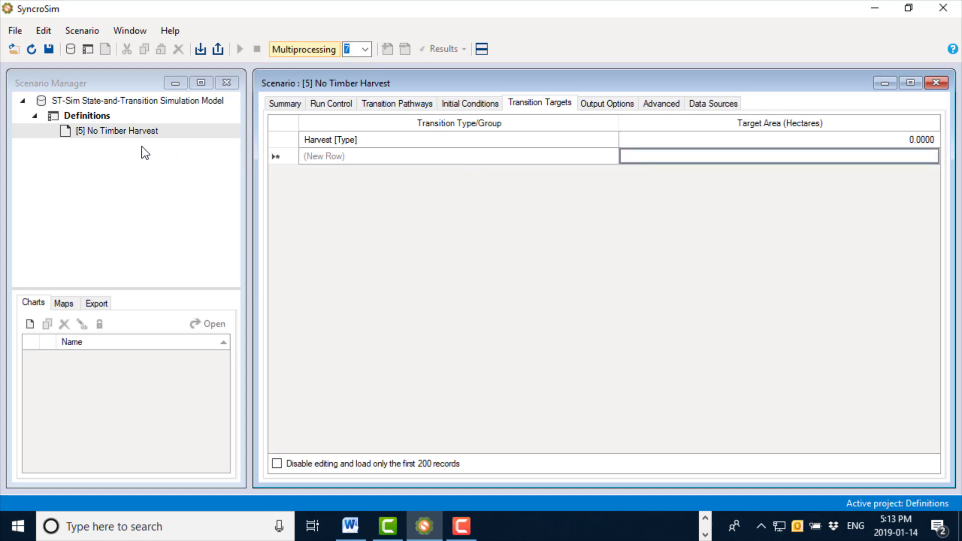
Step: Run the No Timber Harvest scenario, agreeing to save the library, and close the Run Monitor once the run is done
right_click(159, 132)
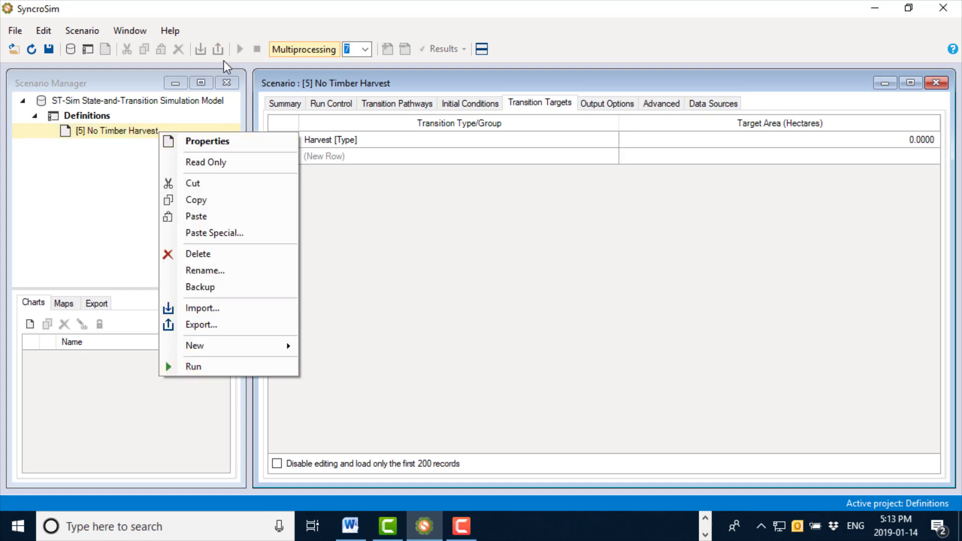
click(88, 128)
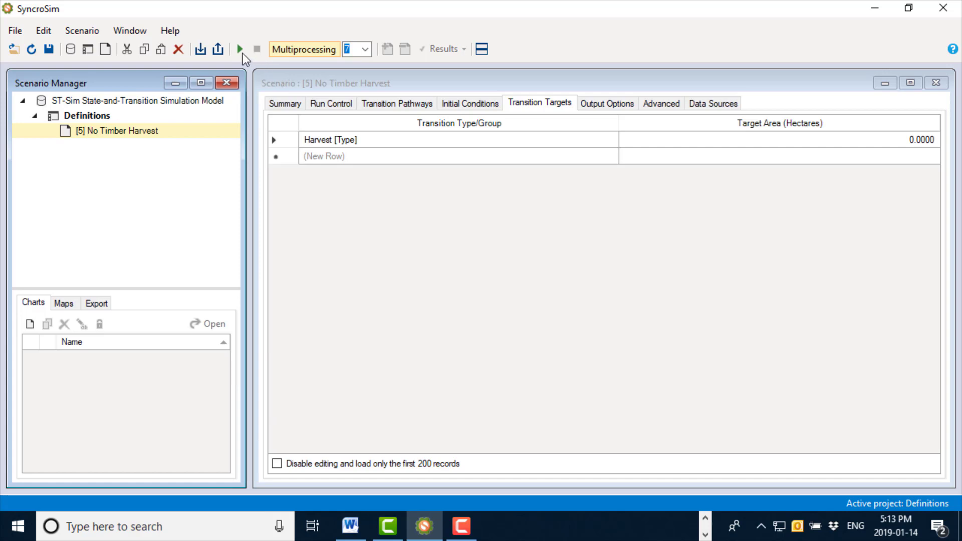
click(69, 34)
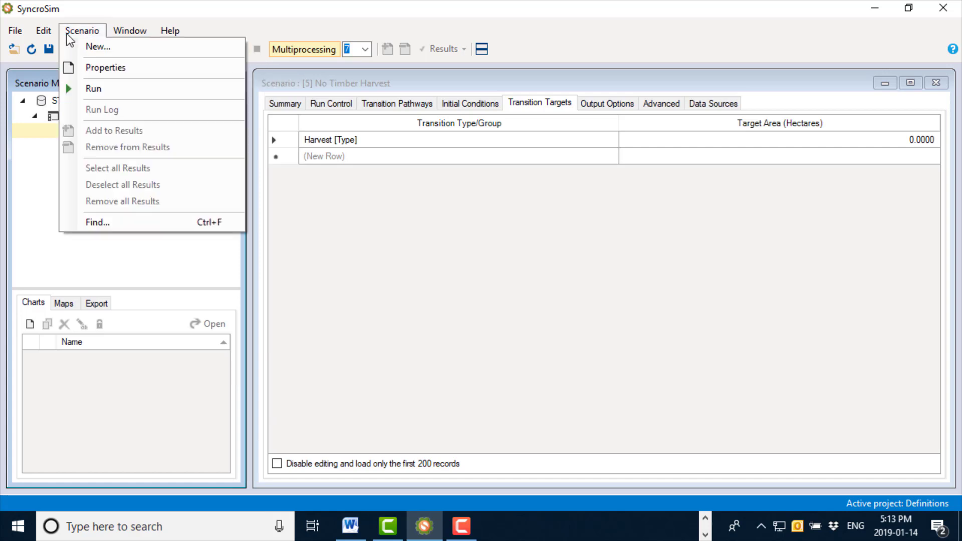
click(91, 89)
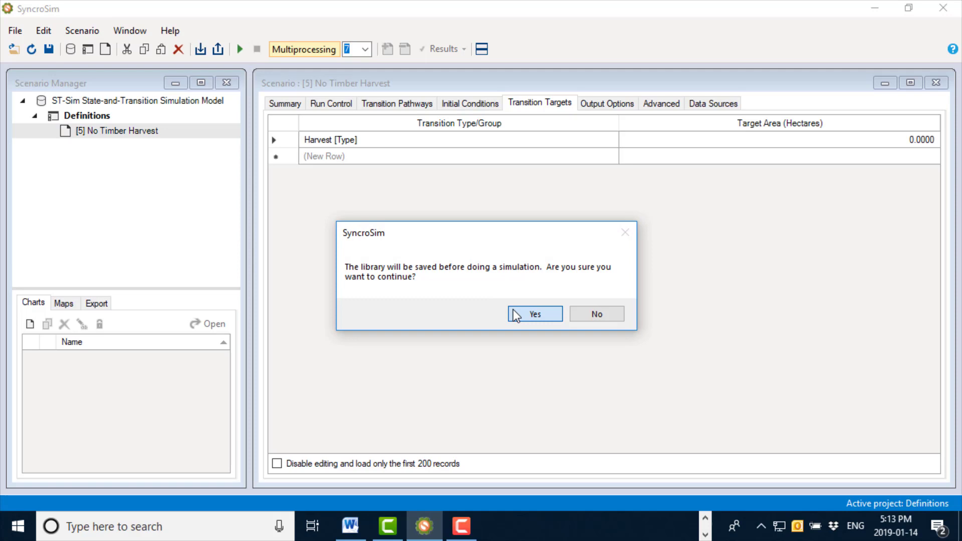
click(514, 316)
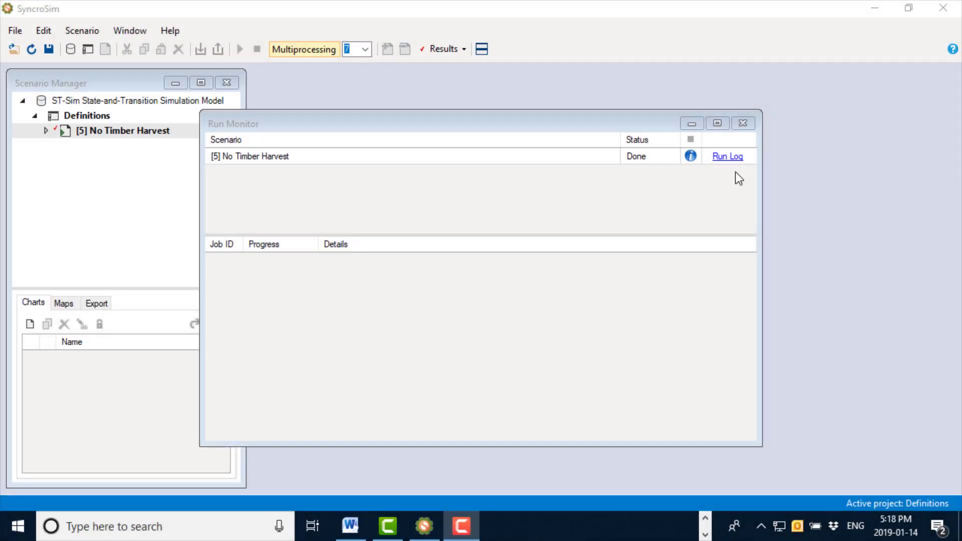
click(742, 123)
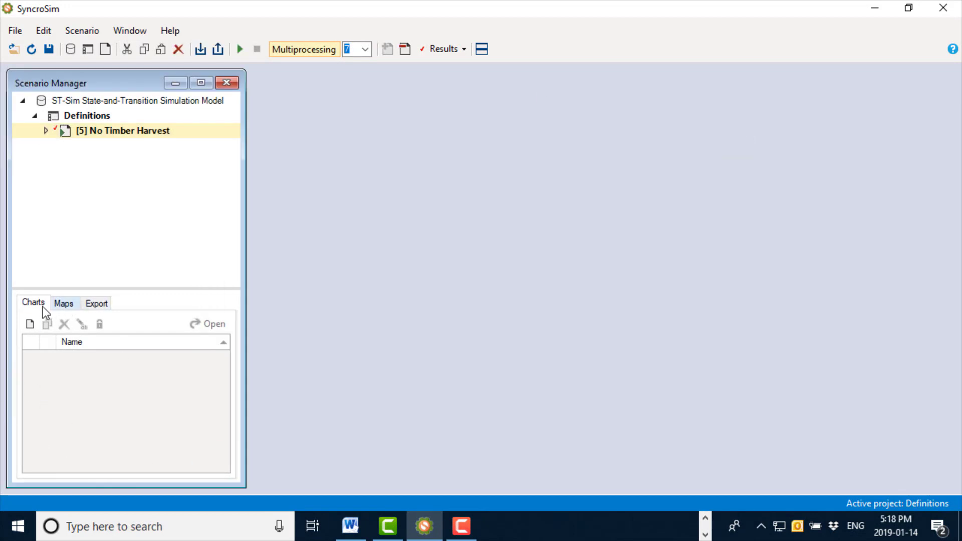
Step: Create a new chart named "States and Transitions" and arrange its window beside the Scenario Manager
click(29, 324)
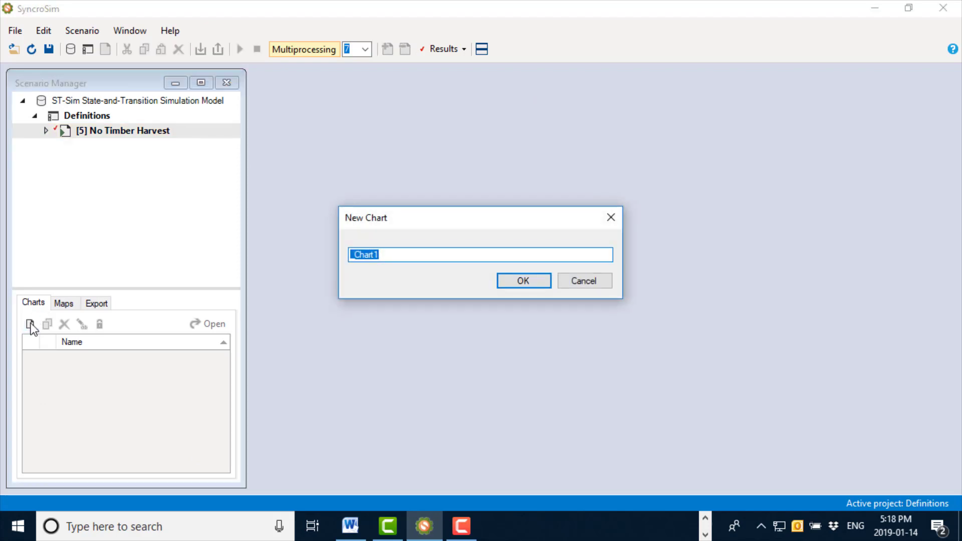
text(States and Transitions)
key(Return)
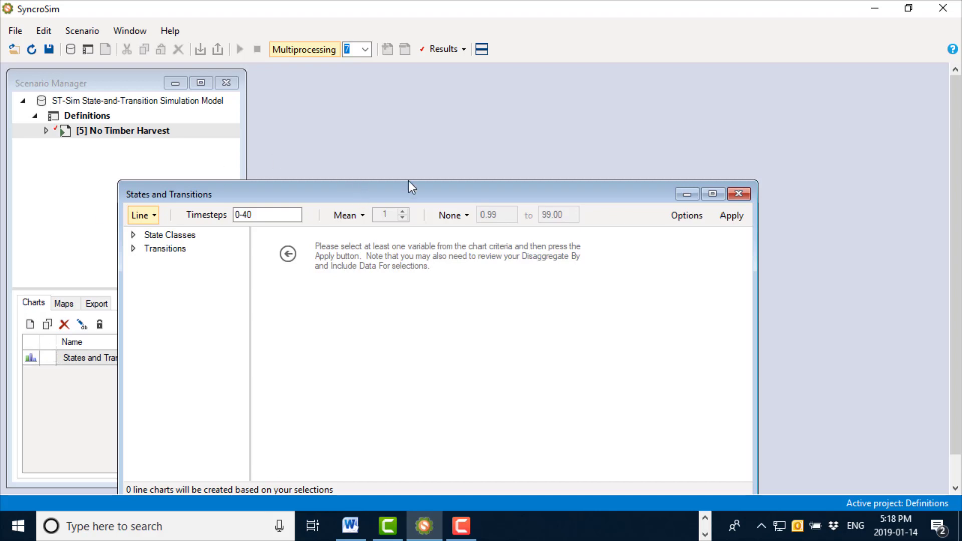
drag(356, 193, 493, 110)
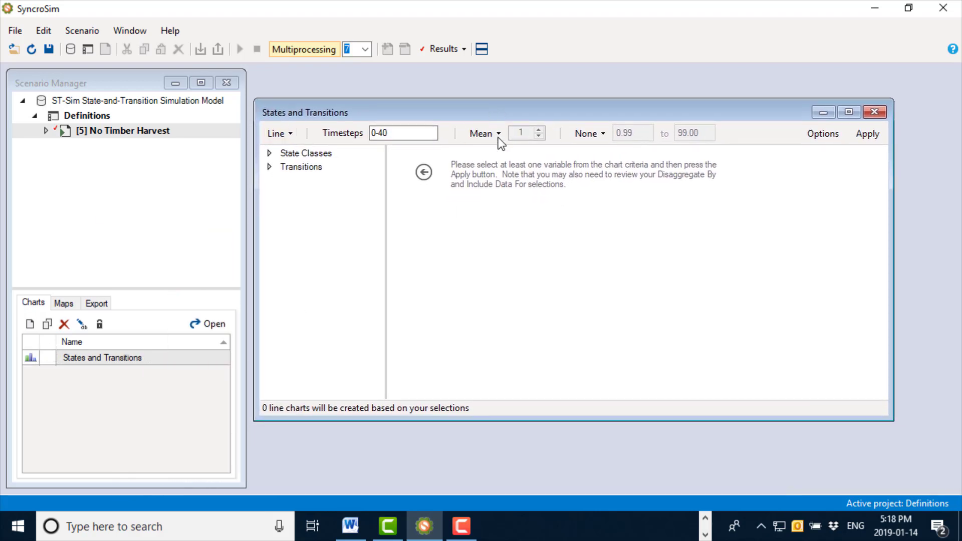
click(486, 50)
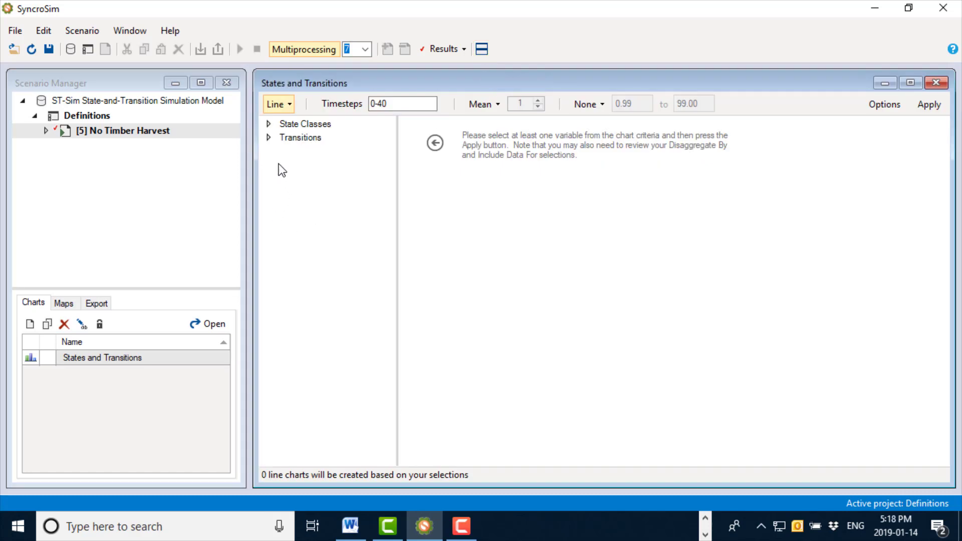
Step: Include State Classes Area (Hectares) in the chart, disaggregated by Forest Type
click(269, 124)
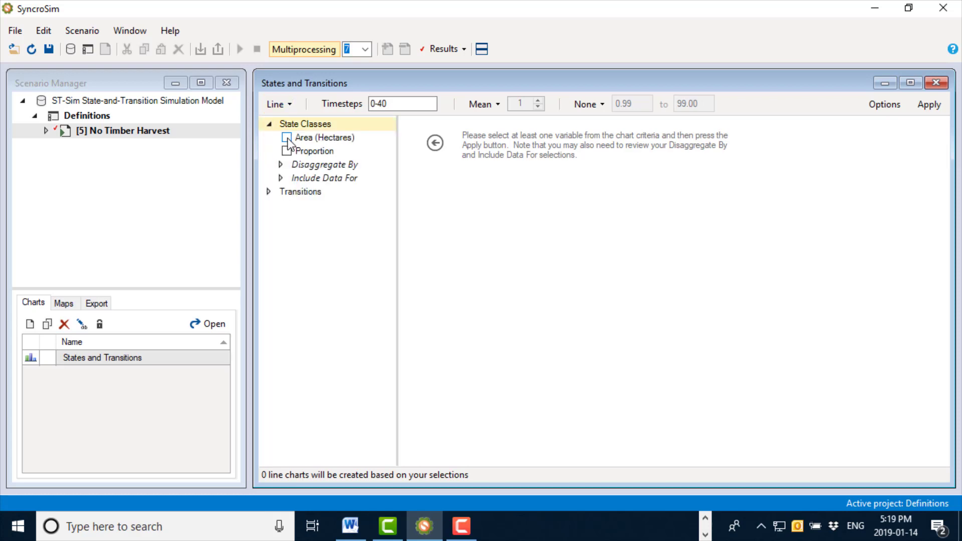
click(286, 137)
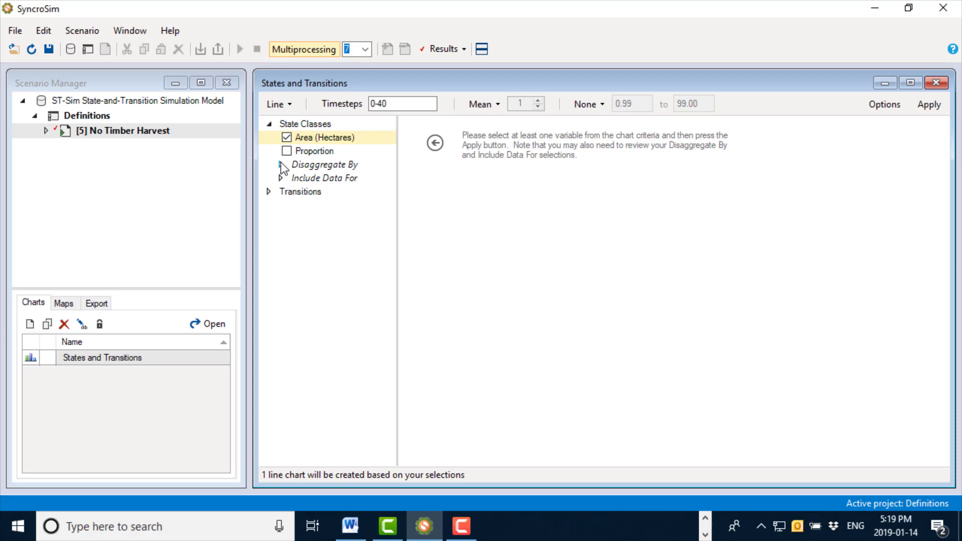
click(281, 164)
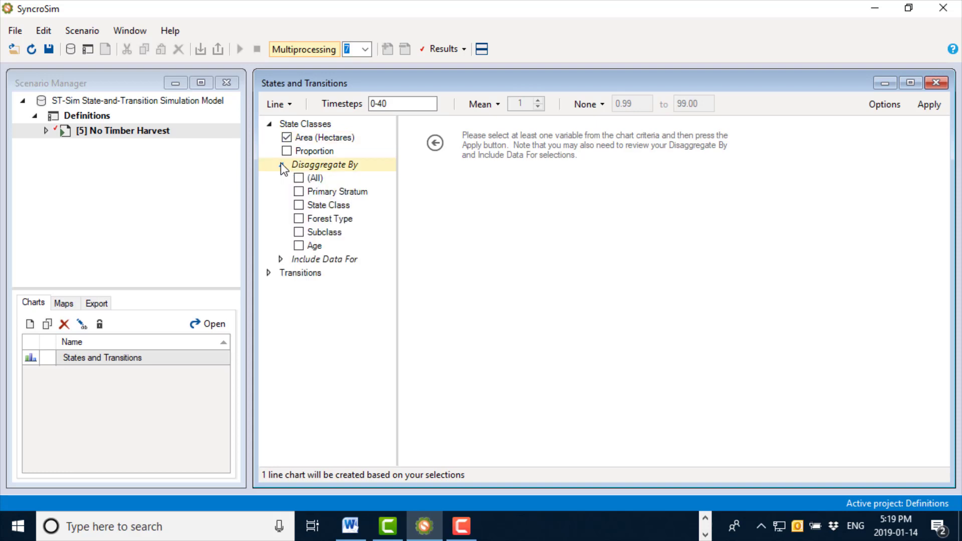
click(300, 219)
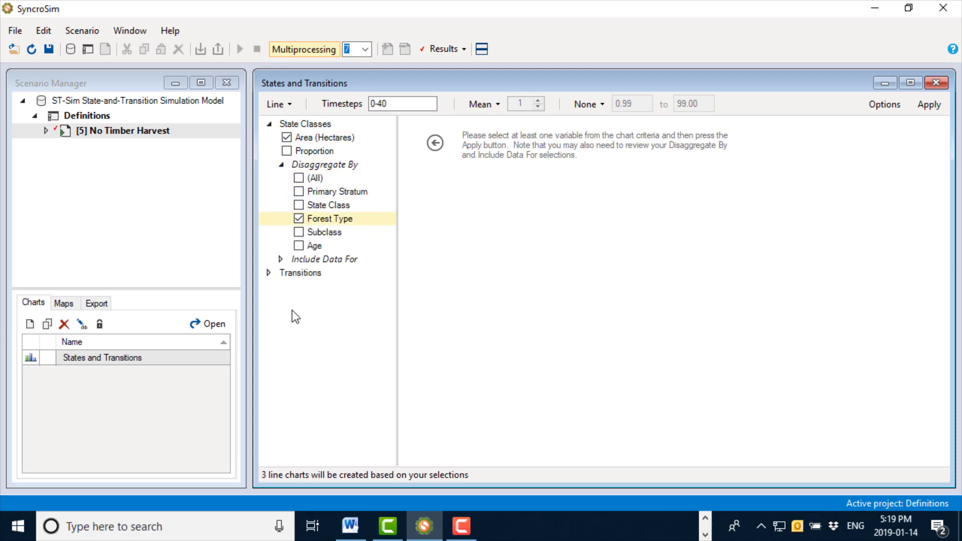
Step: Add Transitions Area (Hectares) disaggregated by Transition Type/Group and apply the selections to draw the charts
click(268, 272)
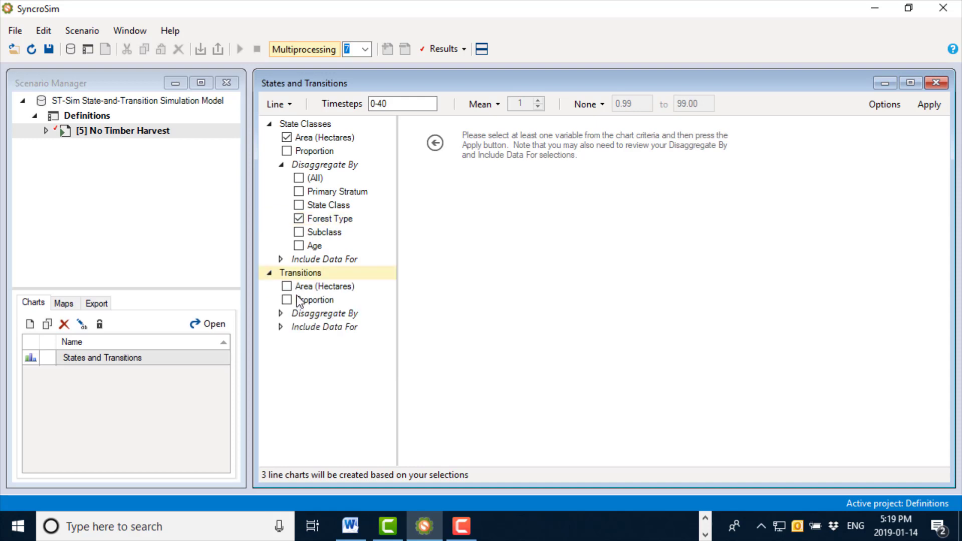
click(287, 286)
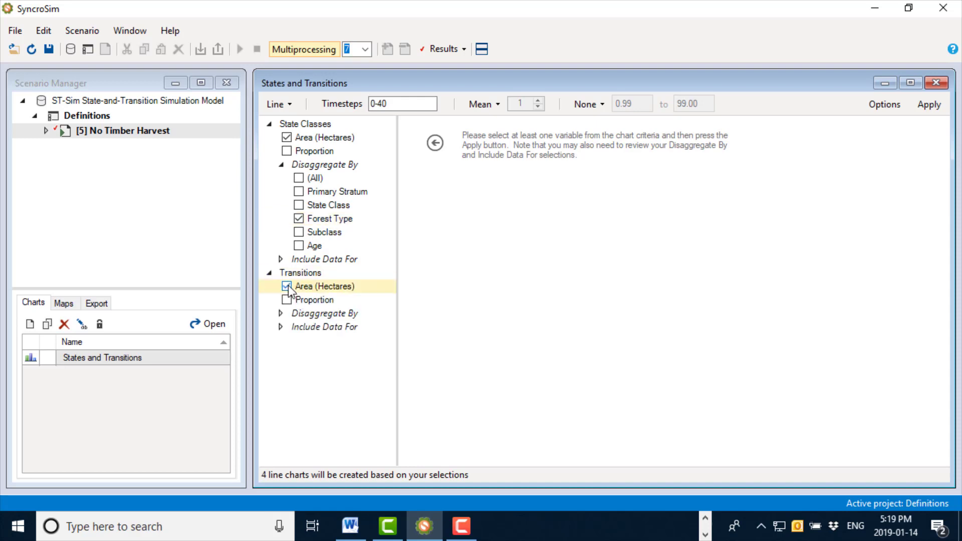
click(280, 314)
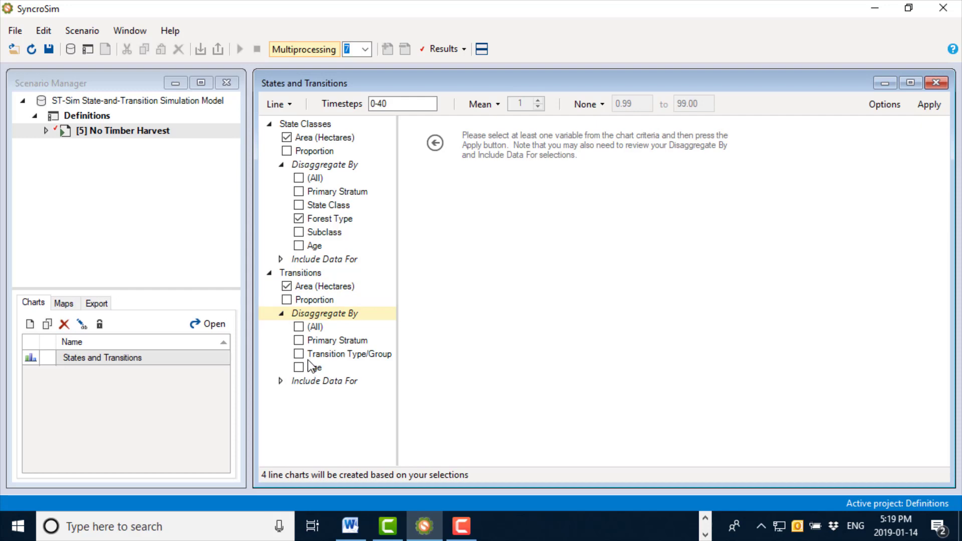
click(299, 354)
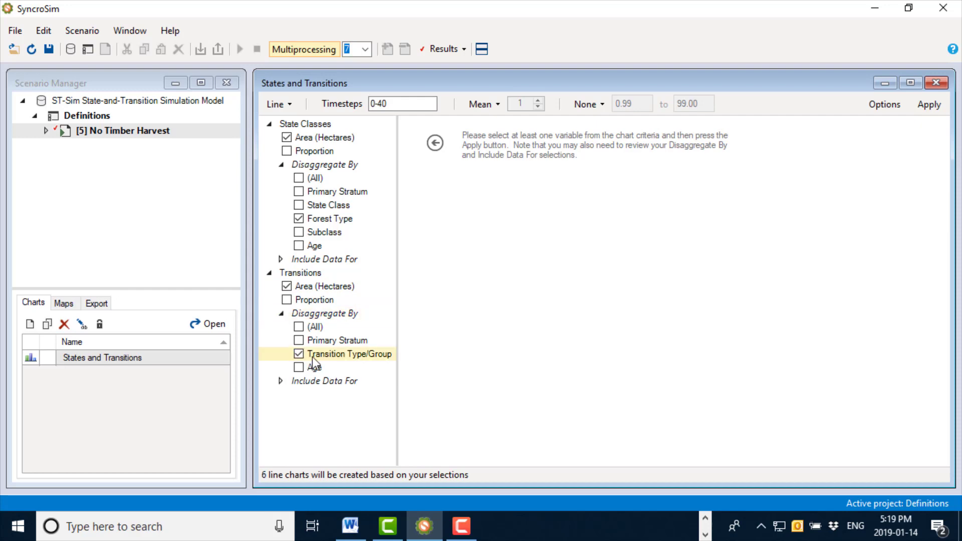
click(931, 106)
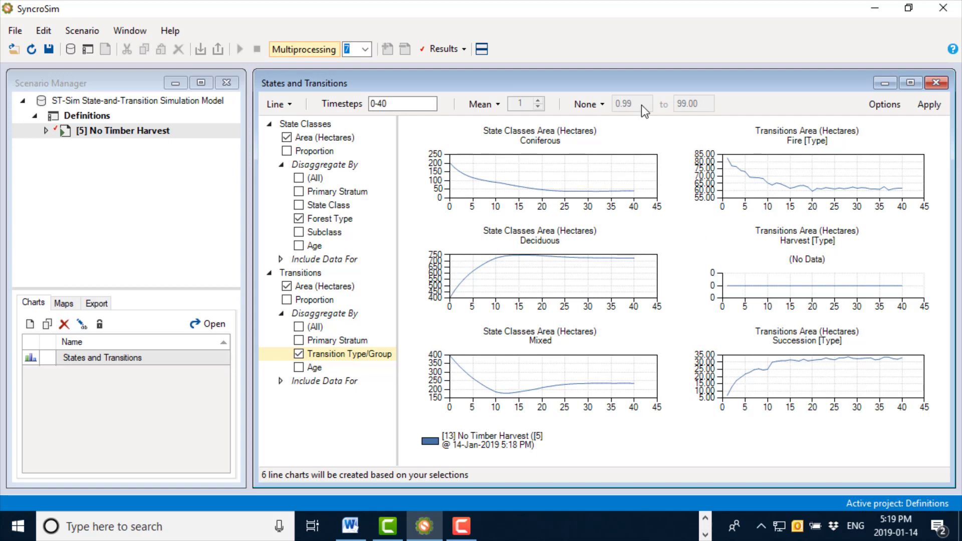
Step: Show percentile error bars from 2.5 to 97.5 on the charts and apply the change
click(586, 104)
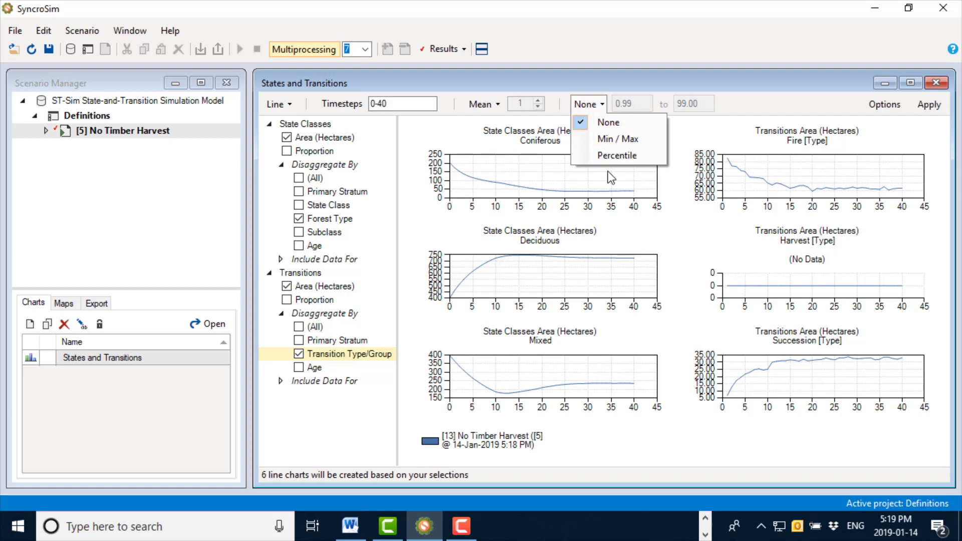
click(605, 152)
double_click(654, 107)
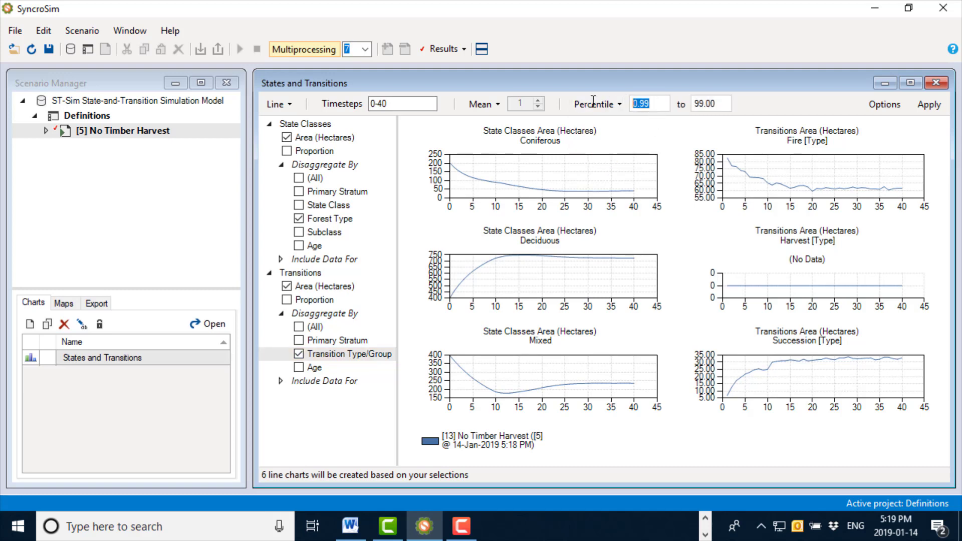
text(2)
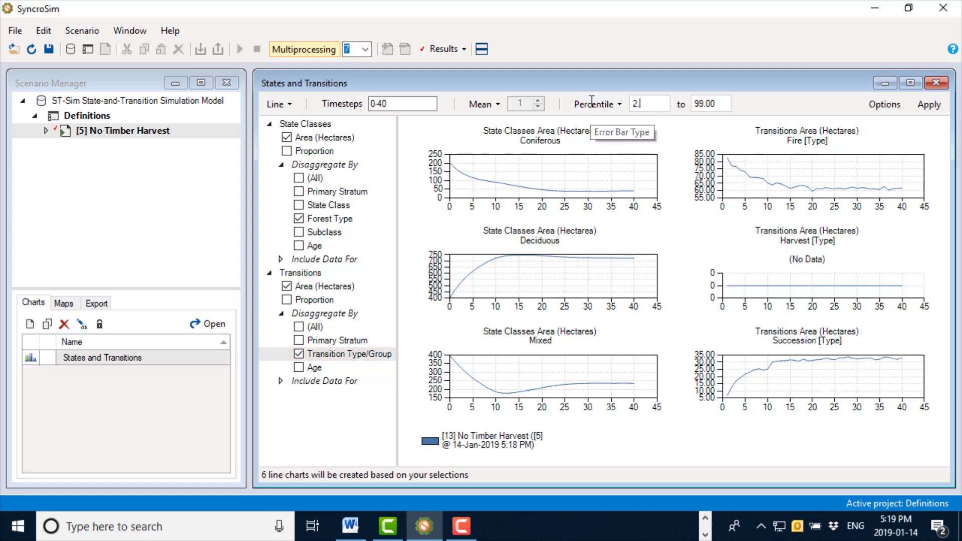
text(.5)
double_click(721, 104)
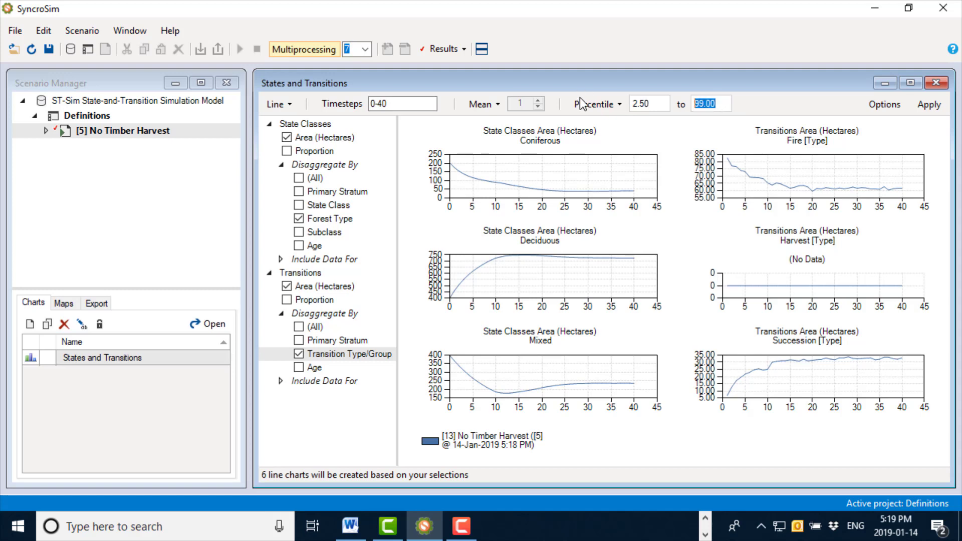
text(97.5)
click(929, 104)
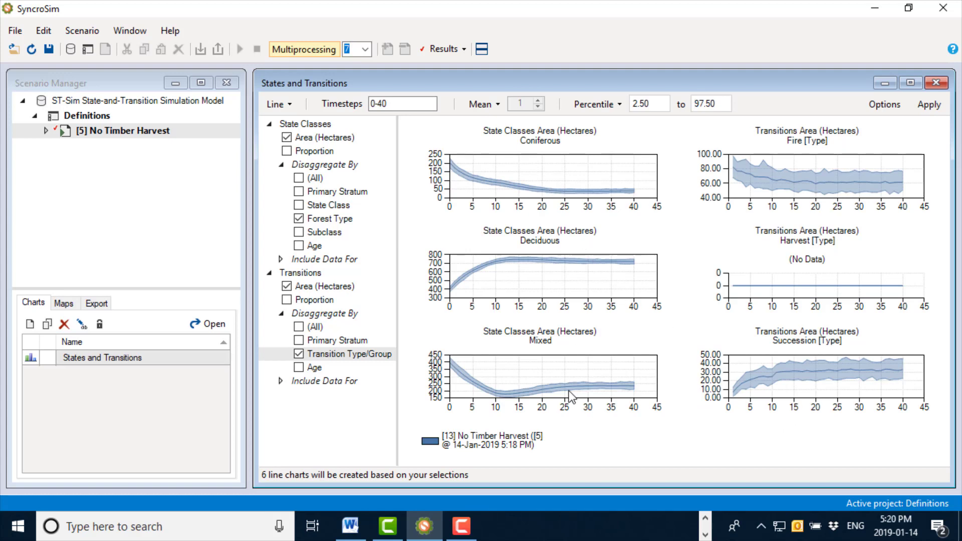
Step: Duplicate the No Timber Harvest scenario by copying it and pasting it into Definitions
mouse_move(570, 395)
mouse_move(891, 182)
right_click(125, 136)
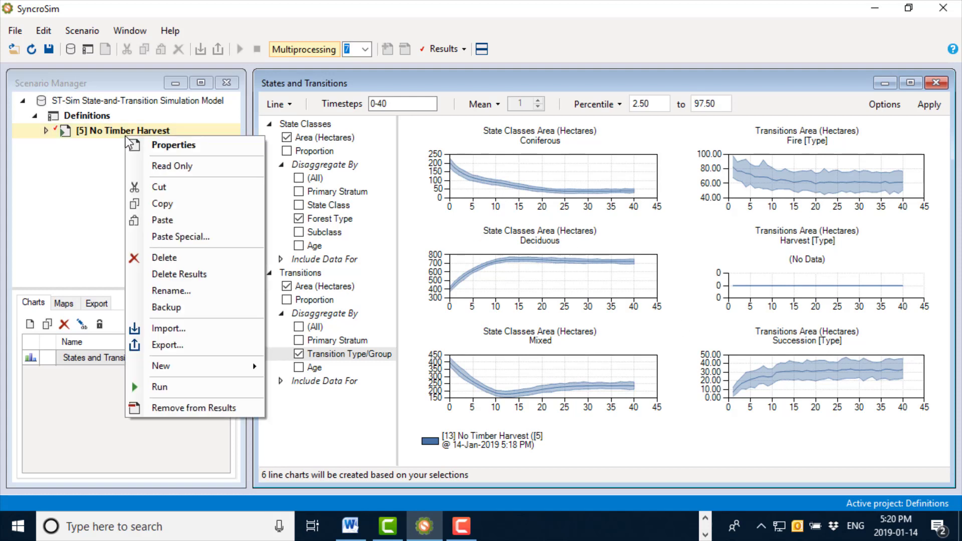
click(148, 197)
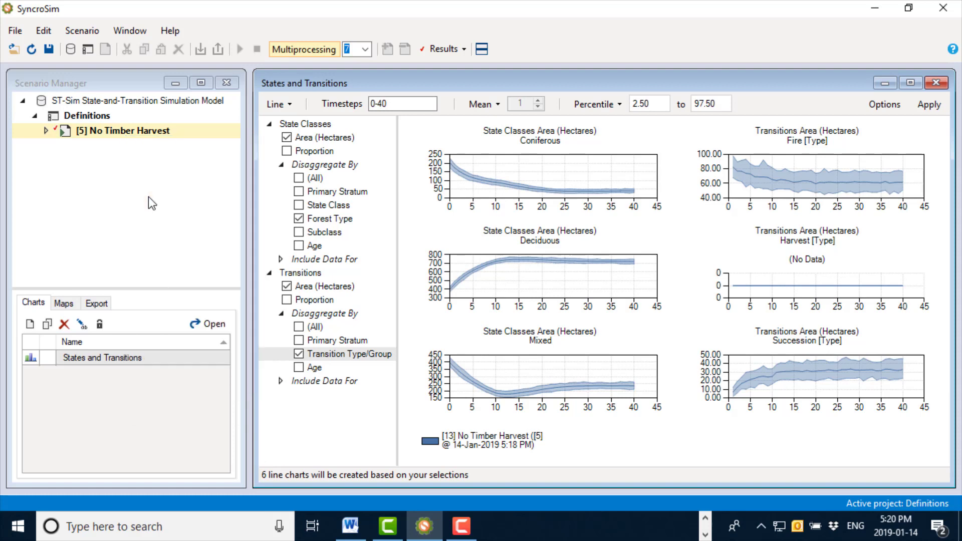
right_click(84, 115)
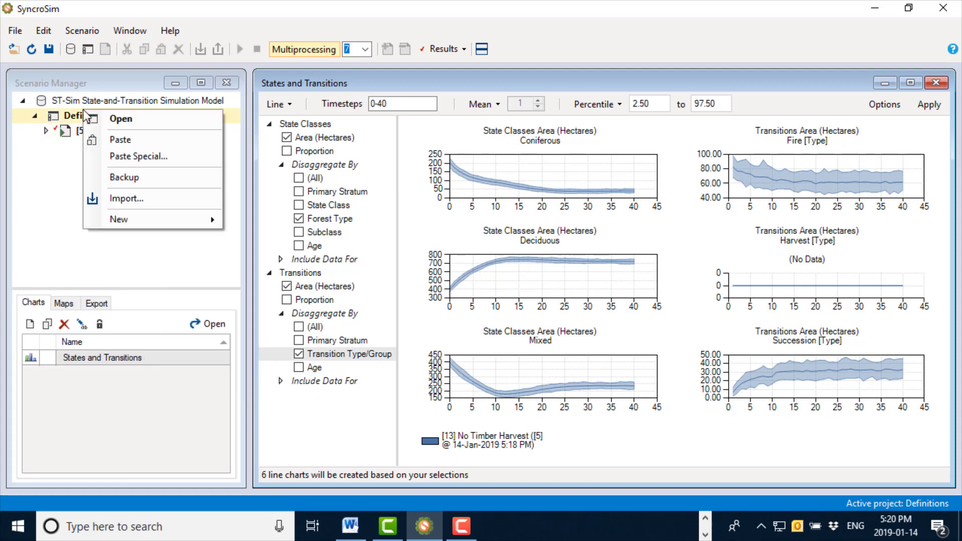
click(131, 140)
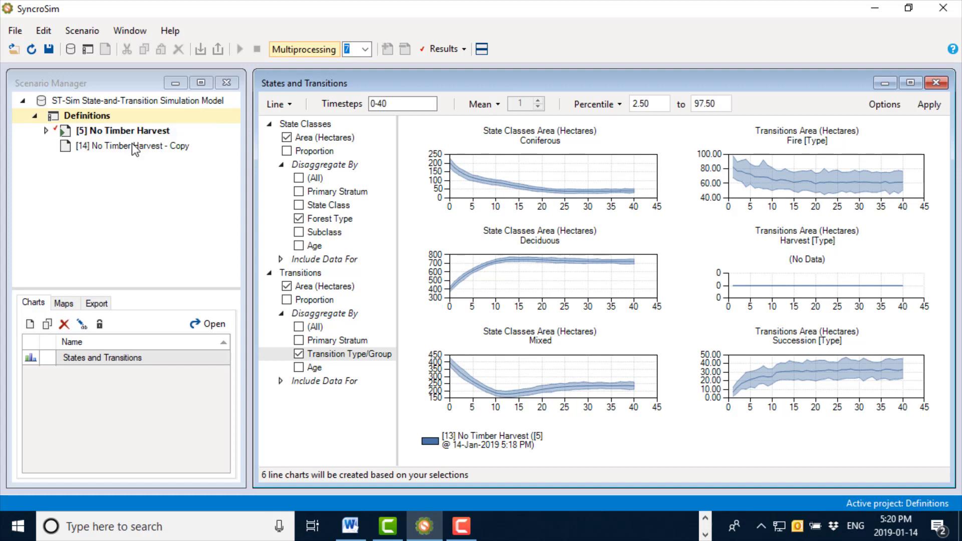
Step: Open the copied scenario's properties and rename it "Harvest 20 Hectares per Year"
click(132, 145)
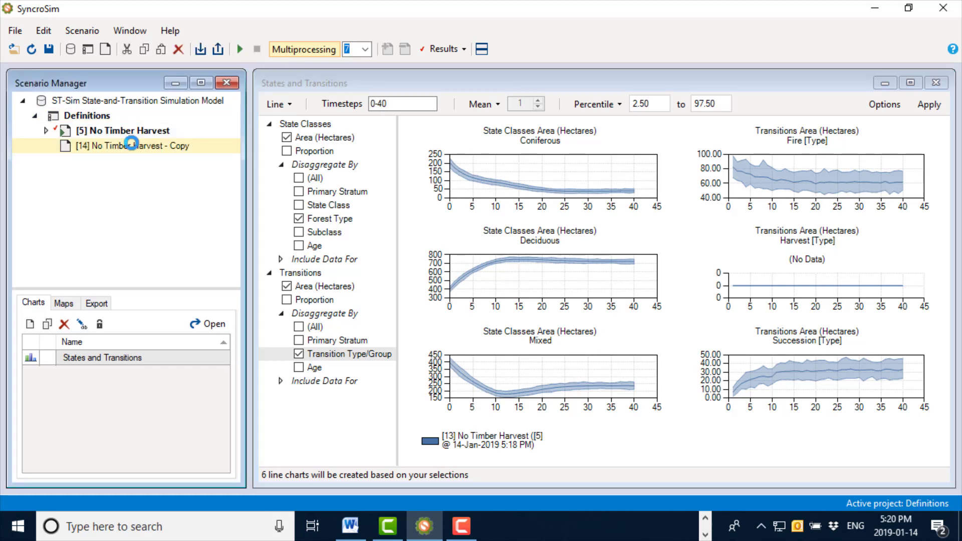
double_click(132, 145)
drag(275, 215, 271, 171)
drag(401, 118, 401, 119)
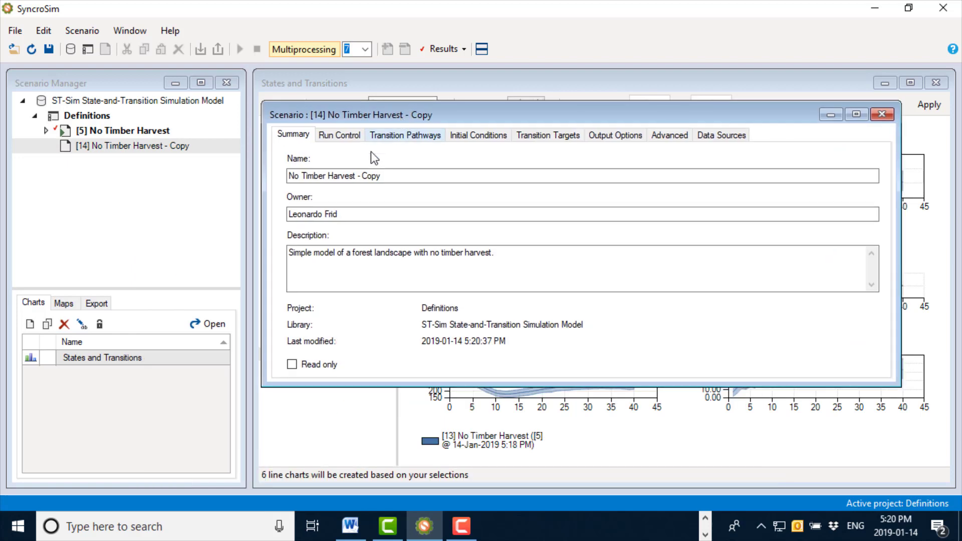
click(396, 175)
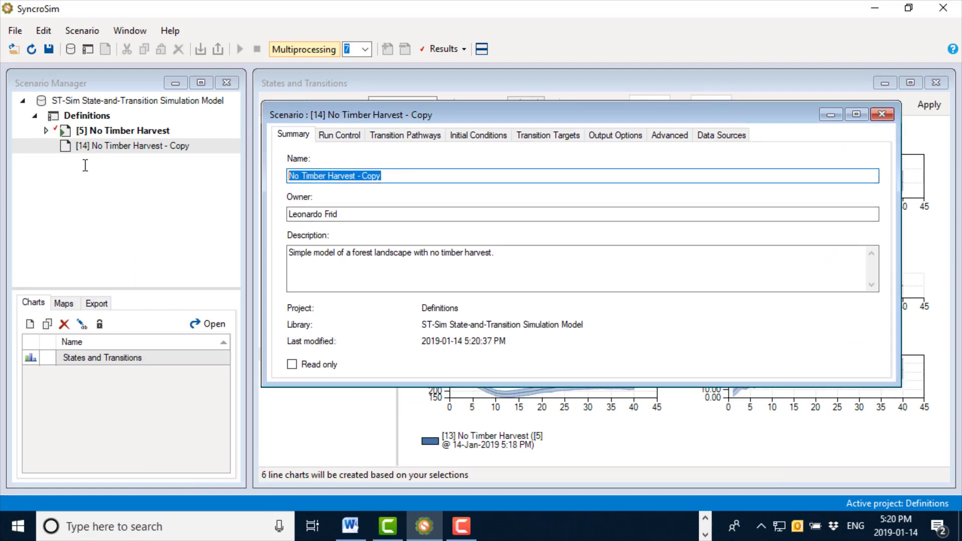
text(Ha)
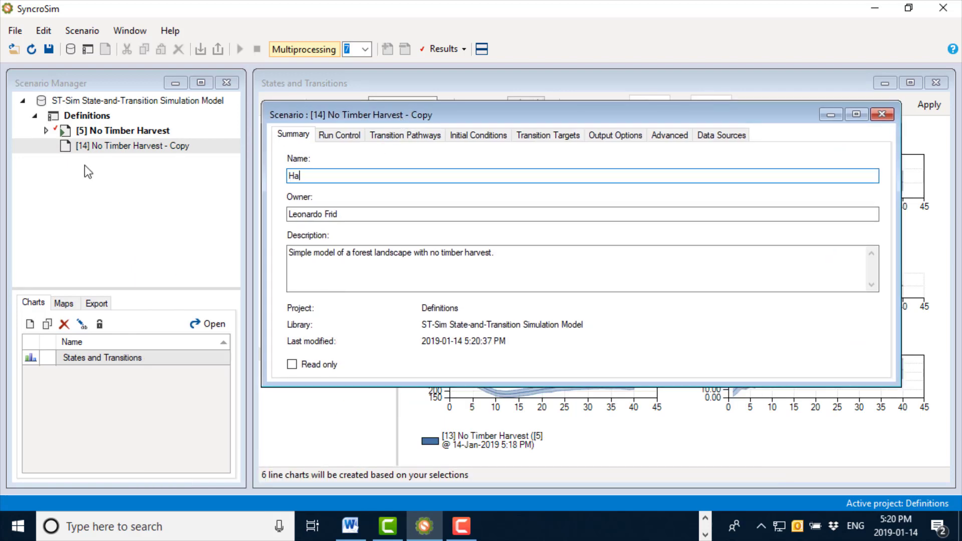
text(rvest 20 Hectares per Year)
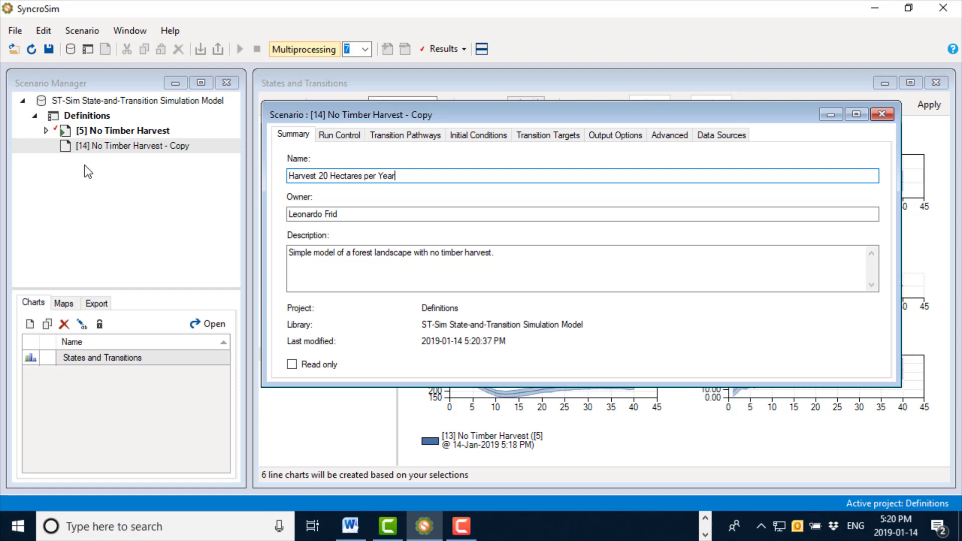
Step: Set the Harvest transition target area to 20 hectares in the copied scenario and close its properties
click(549, 135)
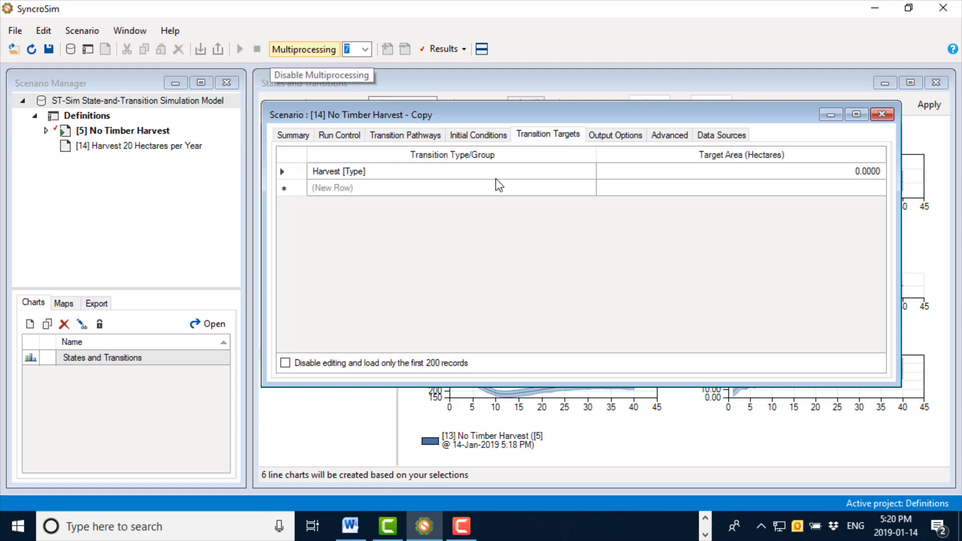
click(873, 171)
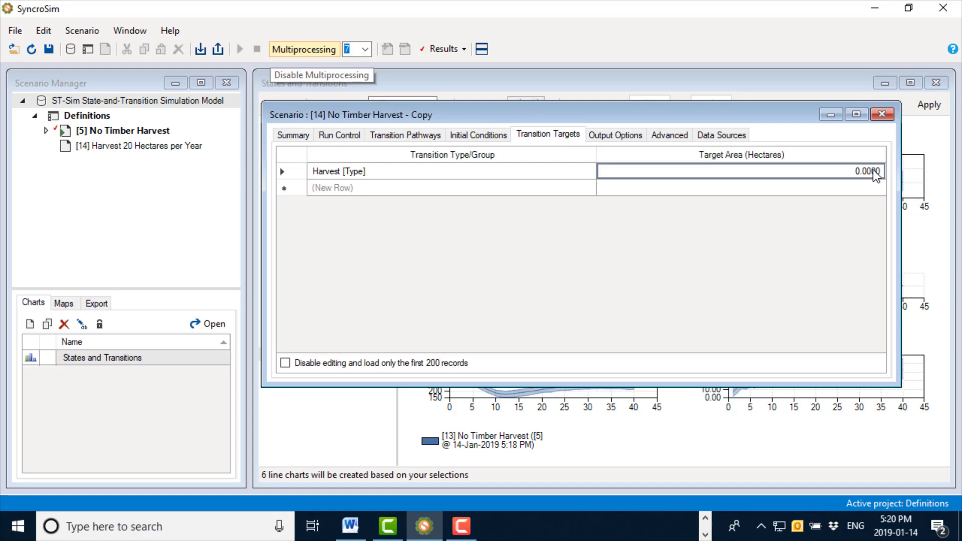
text(20)
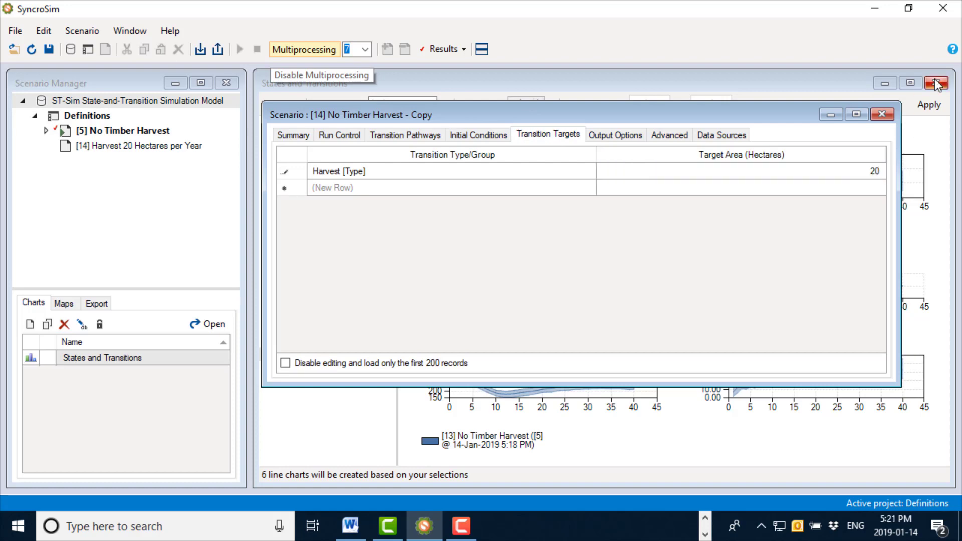
click(881, 115)
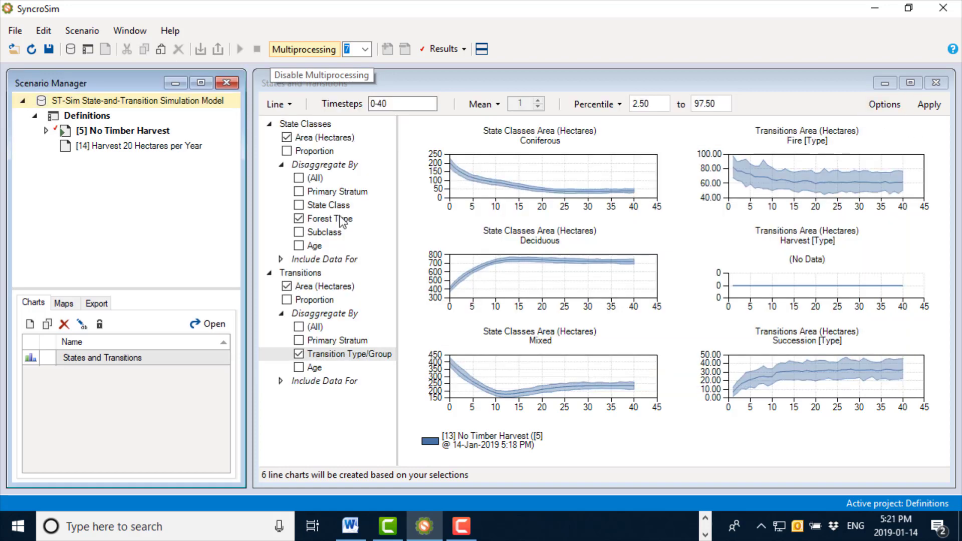
Step: Run the Harvest 20 Hectares per Year scenario and close the run monitor to compare its charts with No Timber Harvest
right_click(144, 147)
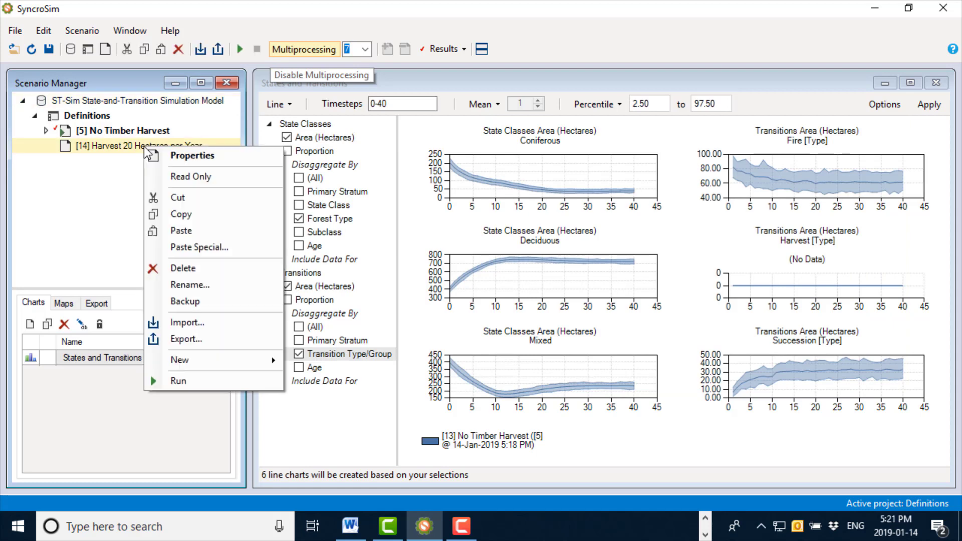
click(194, 383)
click(542, 315)
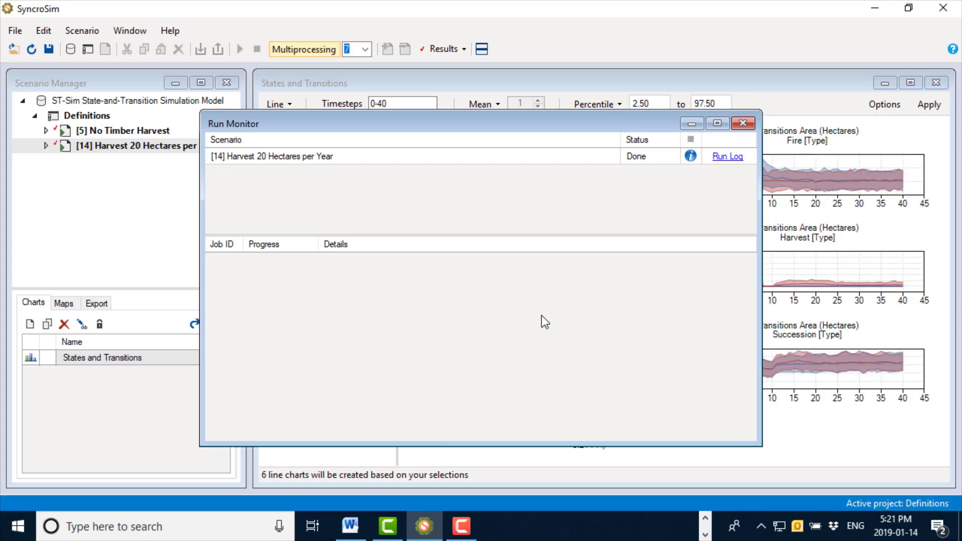
click(744, 122)
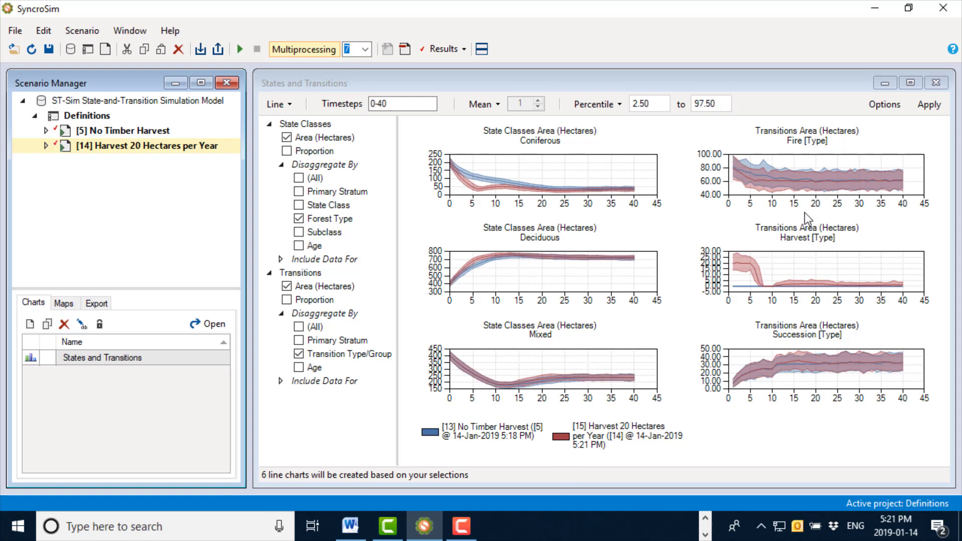
mouse_move(760, 269)
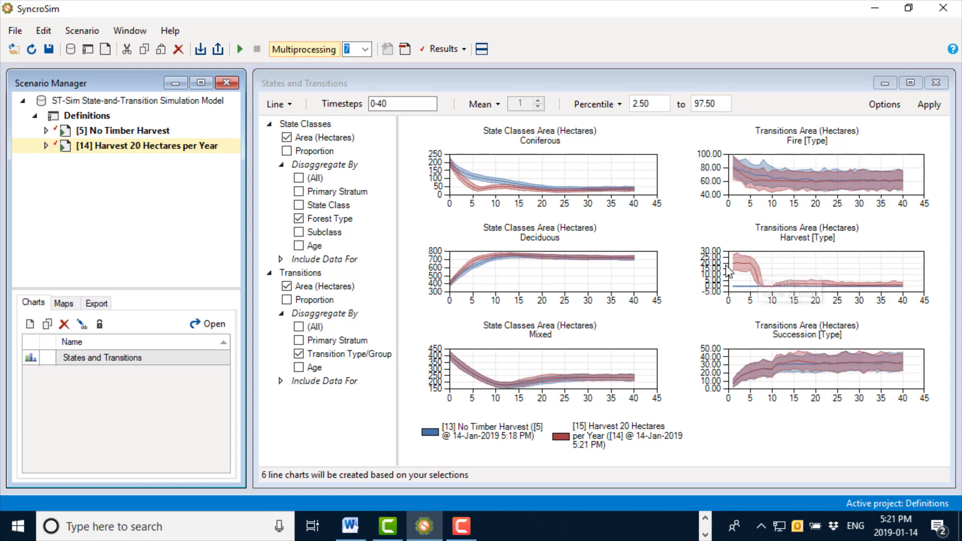